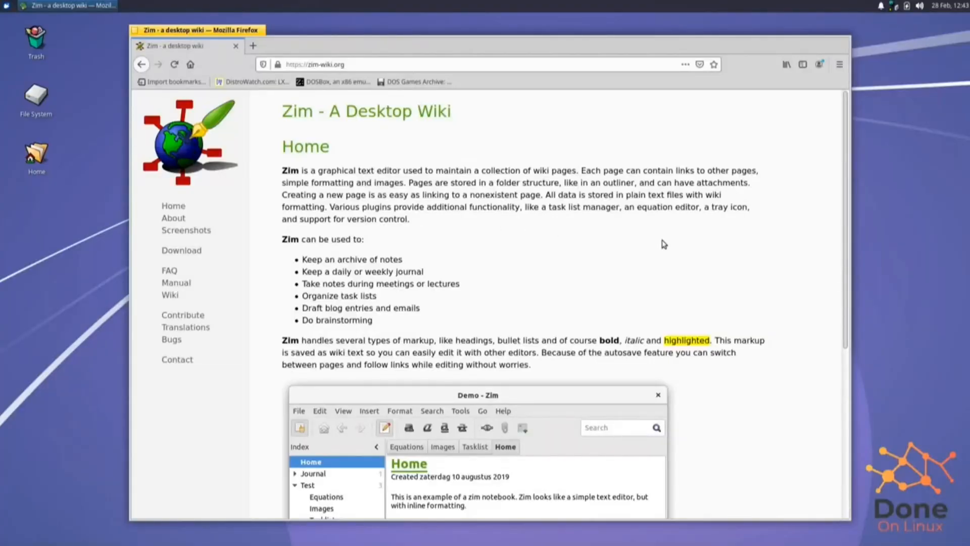
scroll(664, 244, "down", 5)
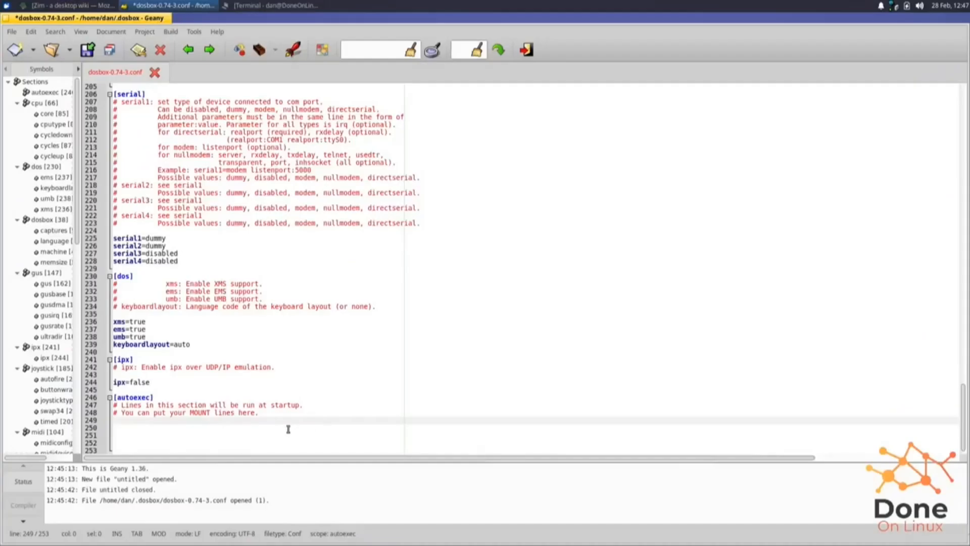
Add the lines "mount c ~/DOSGames" and "c:" under the [autoexec] section of dosbox-0.74-3.conf.
type("mount c ~/dosgames")
key("Return")
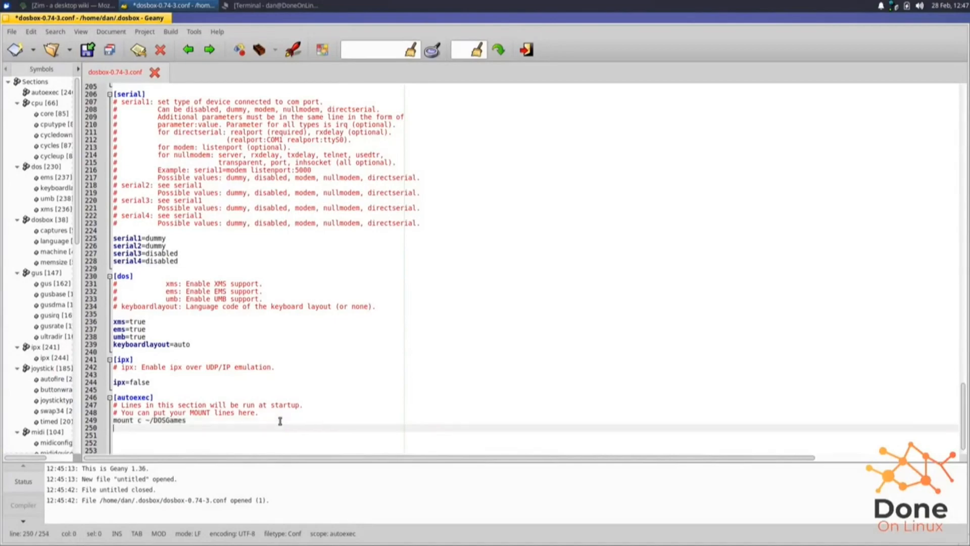
type("c:")
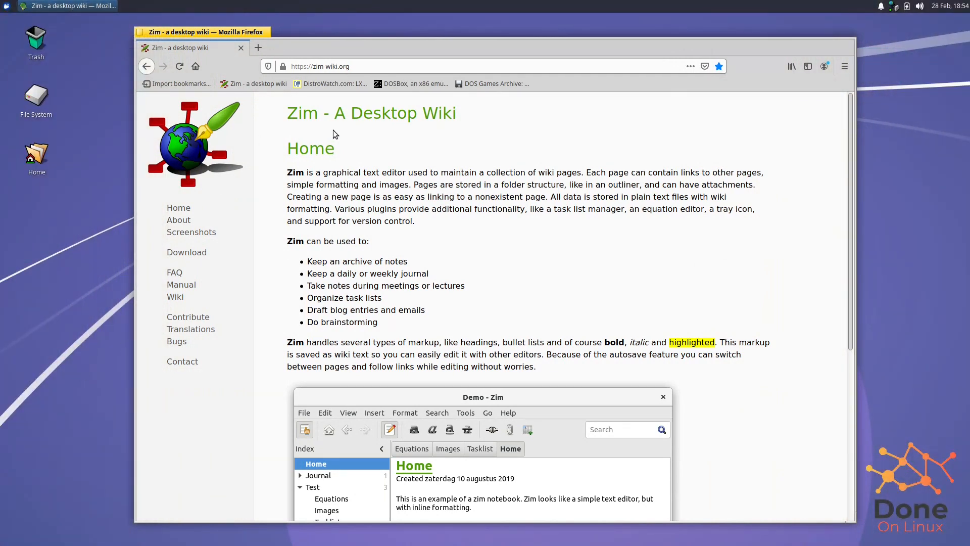
left_click_drag(334, 114, 456, 116)
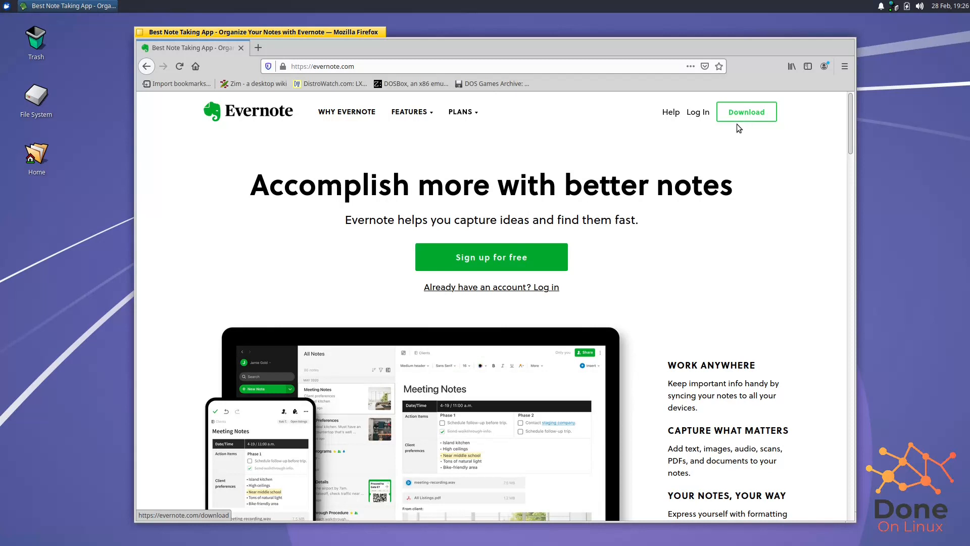
Open Evernote's download page and check which platforms the app is offered for.
left_click(742, 115)
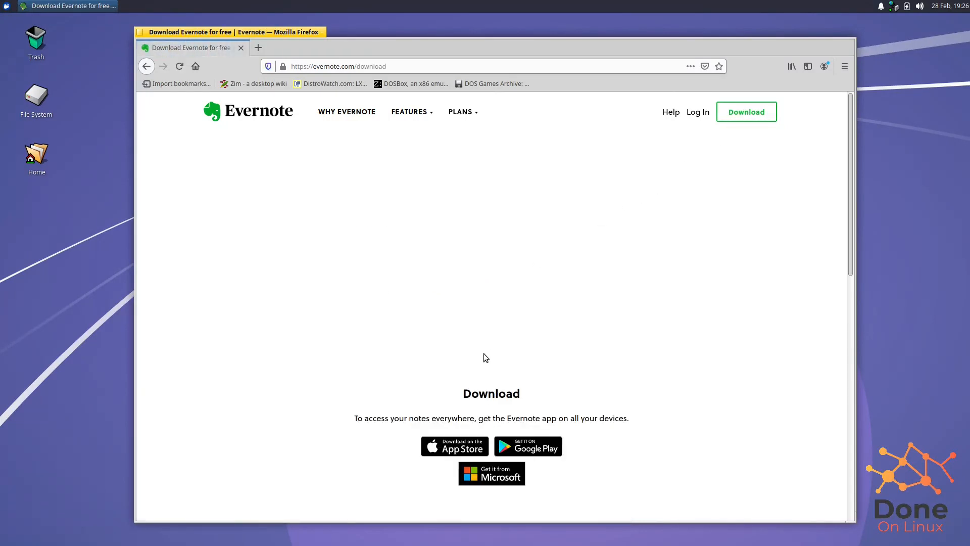
scroll(466, 369, "down", 2)
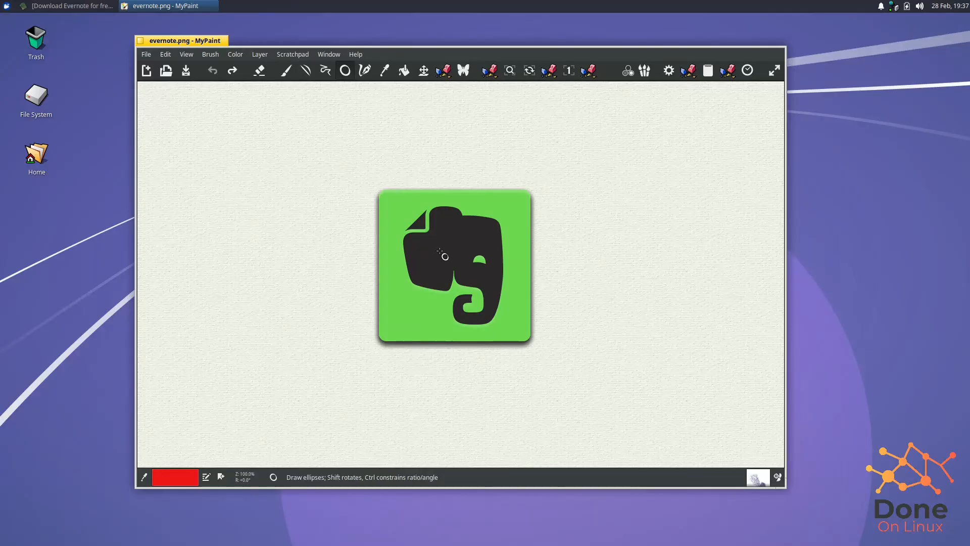
Draw a red prohibition sign over the Evernote logo, with an ellipse around it and a straight diagonal line across it.
left_click_drag(452, 258, 560, 356)
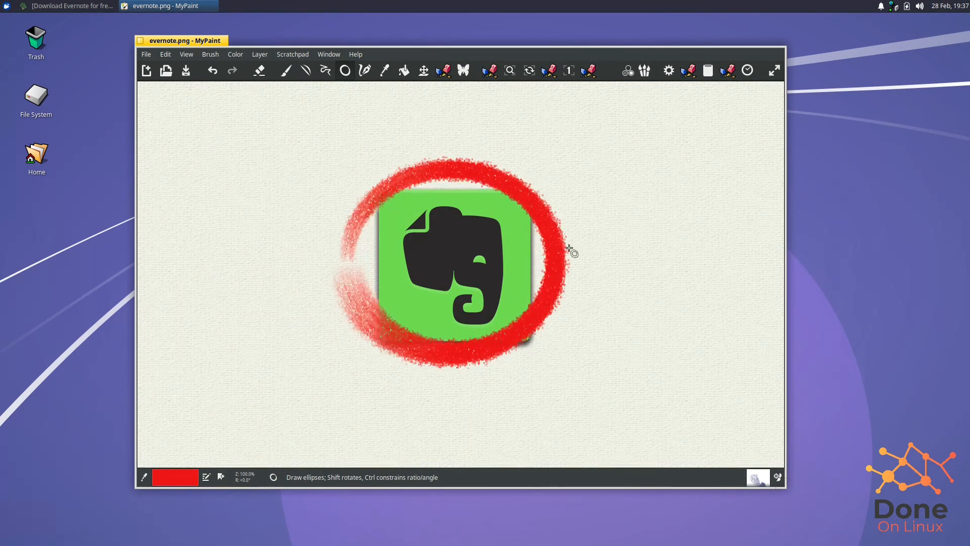
left_click(305, 71)
left_click_drag(500, 186, 426, 360)
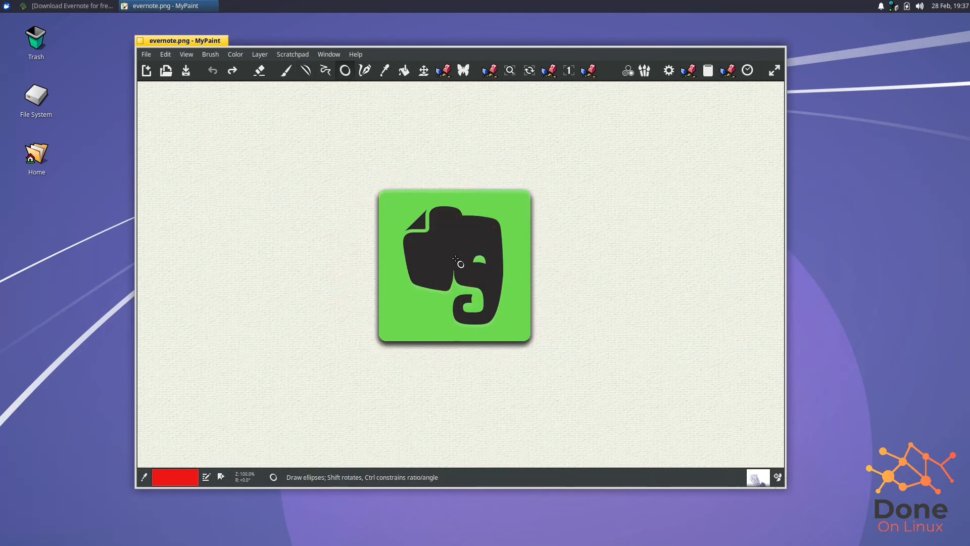
left_click_drag(456, 259, 563, 354)
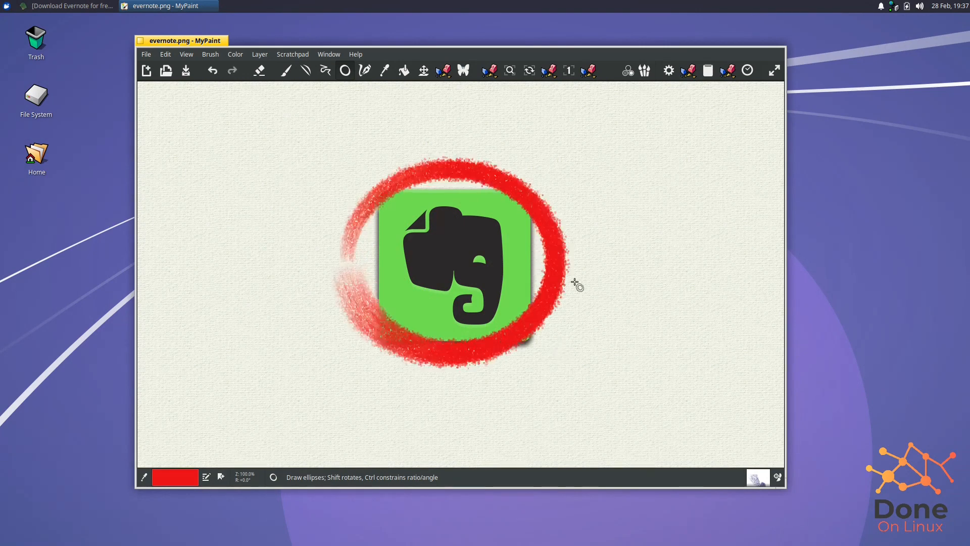
left_click(306, 70)
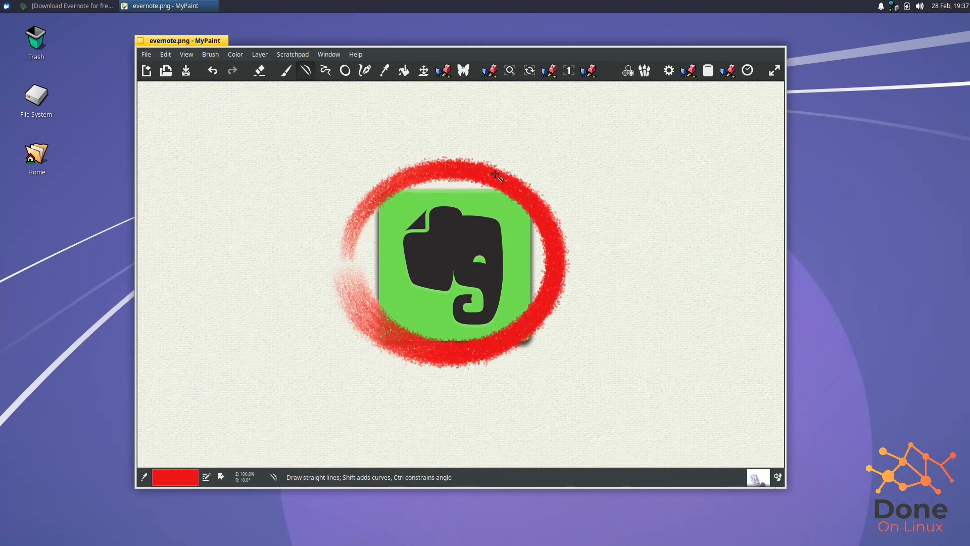
left_click_drag(499, 183, 427, 360)
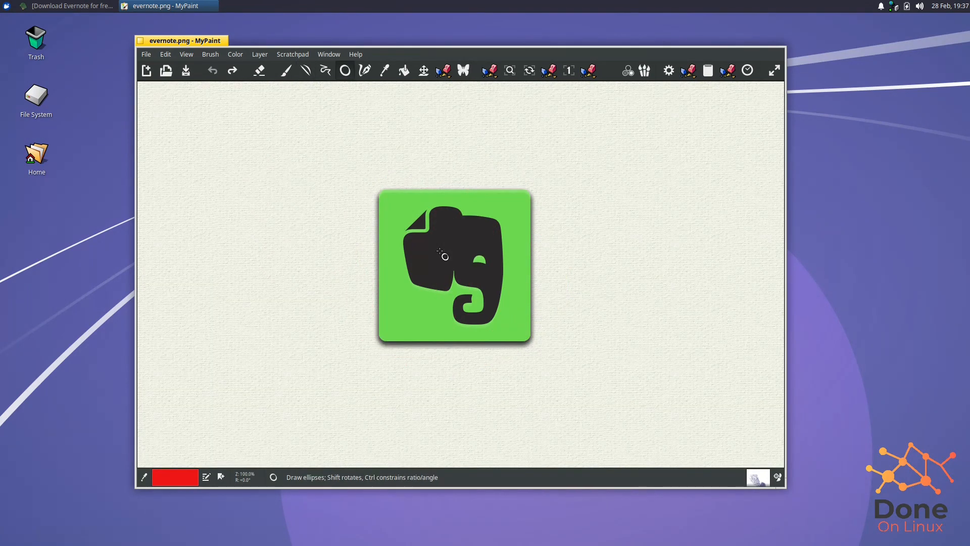
mouse_move(455, 260)
left_mouse_down()
mouse_move(557, 350)
mouse_move(571, 319)
left_mouse_up()
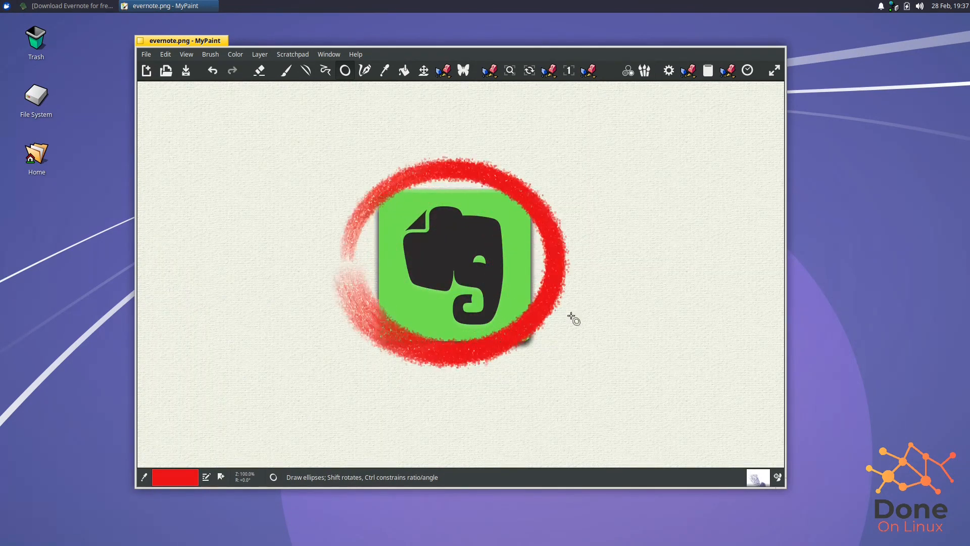
left_click(306, 71)
left_click_drag(491, 190, 427, 359)
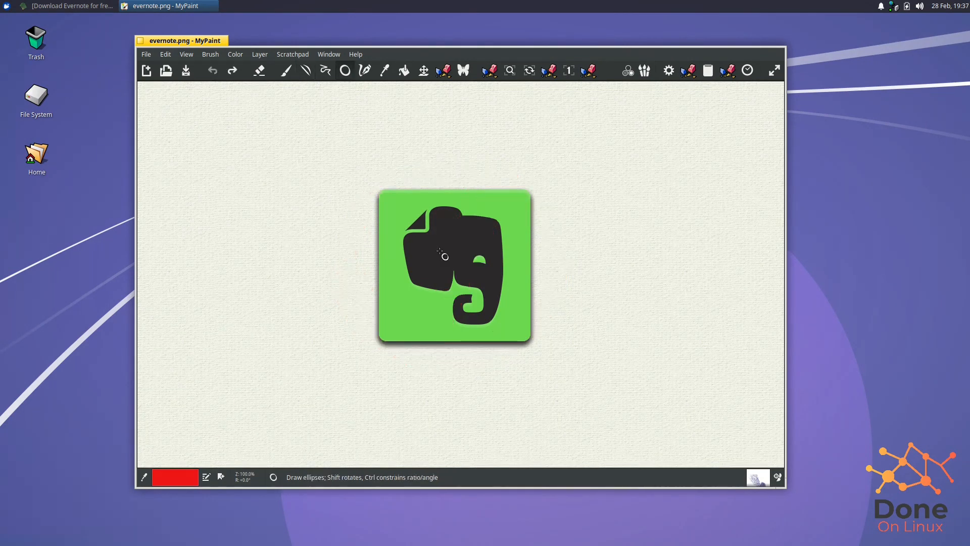
mouse_move(435, 251)
left_mouse_down()
mouse_move(545, 343)
mouse_move(559, 351)
mouse_move(565, 341)
left_mouse_up()
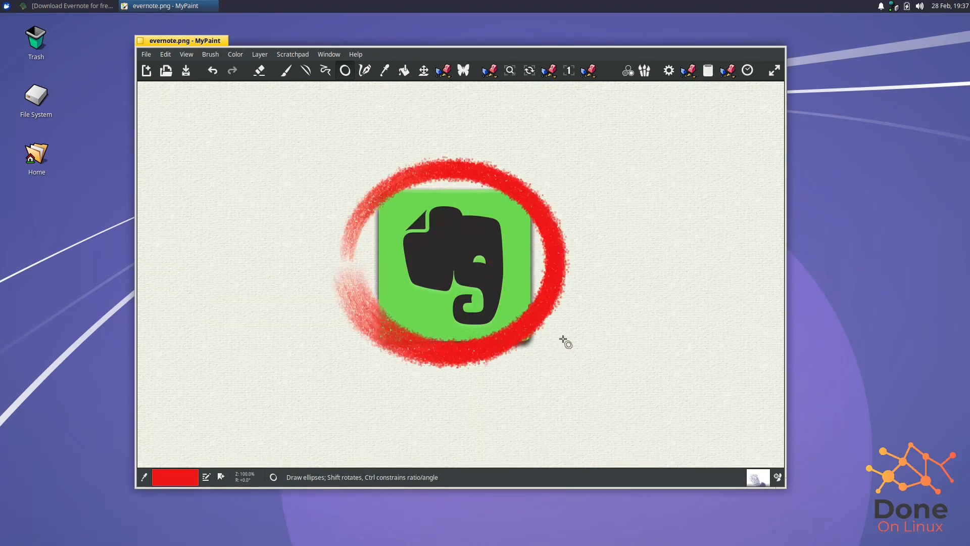
left_click(305, 70)
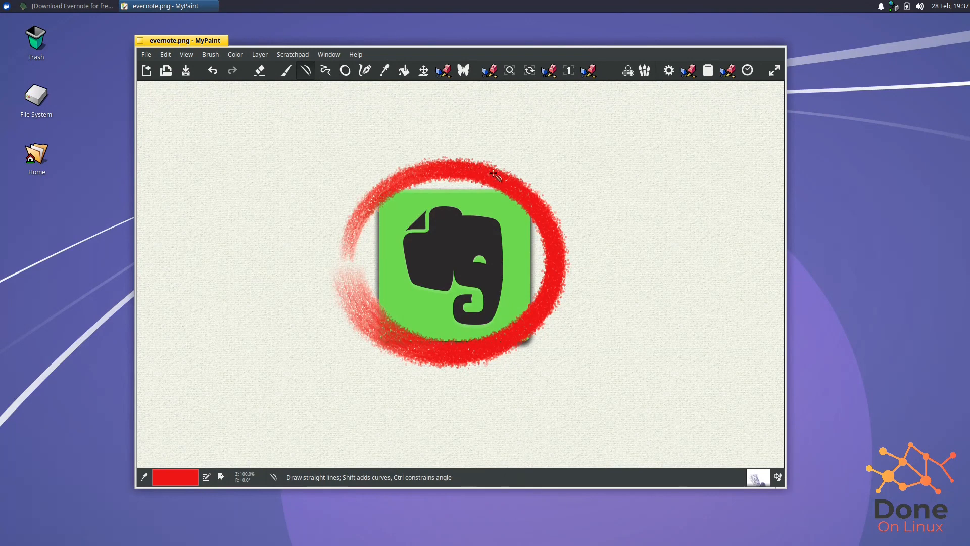
left_click_drag(494, 180, 426, 359)
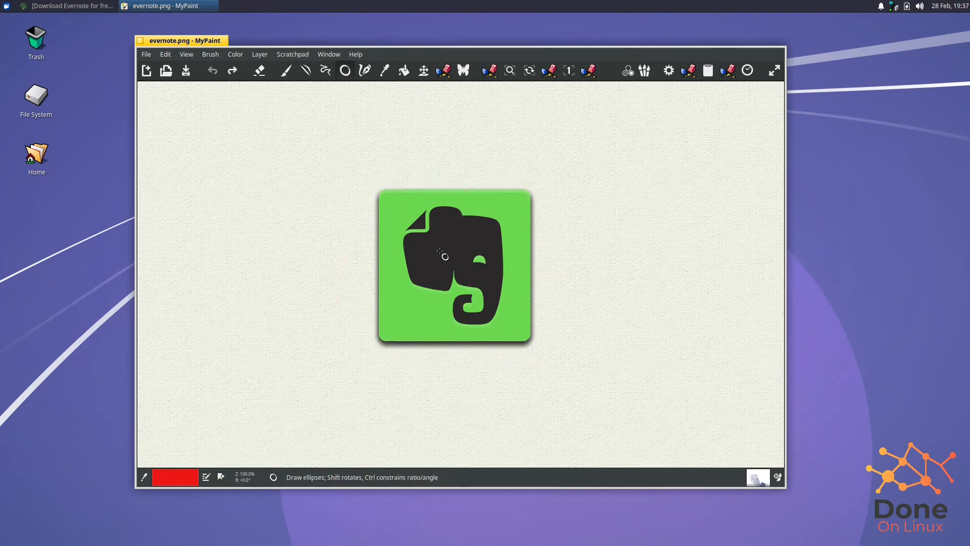
mouse_move(468, 272)
left_mouse_down()
mouse_move(525, 332)
mouse_move(561, 349)
left_mouse_up()
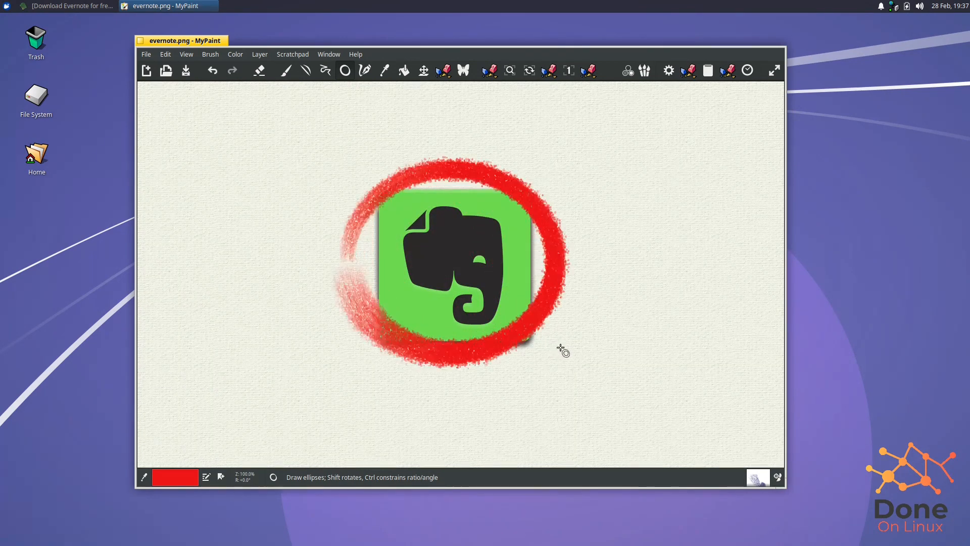
left_click(306, 72)
left_click_drag(498, 178, 427, 360)
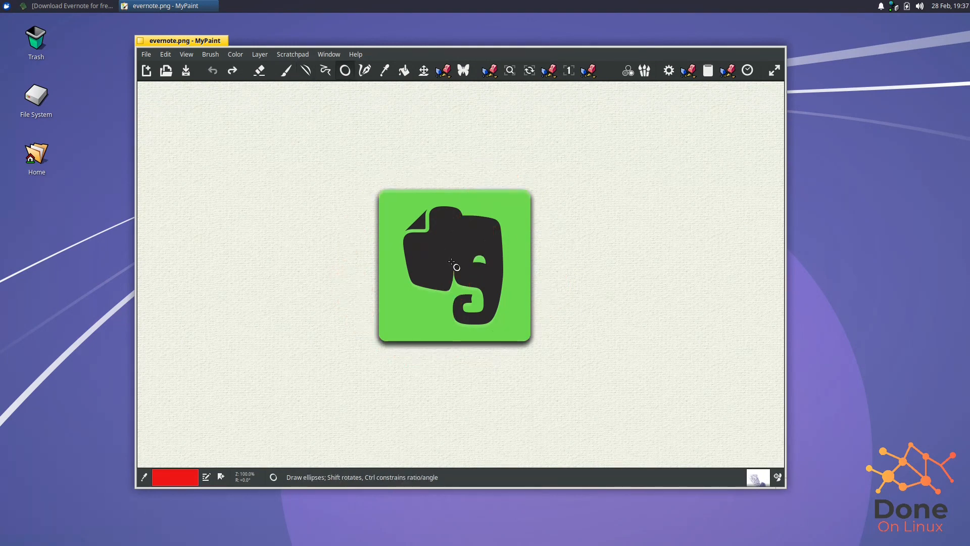
left_click_drag(465, 268, 562, 354)
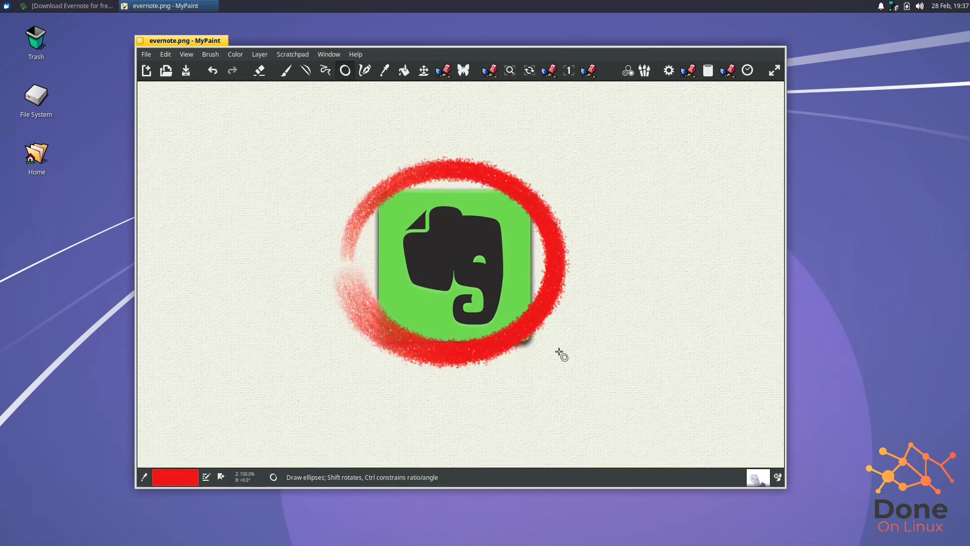
left_click(305, 71)
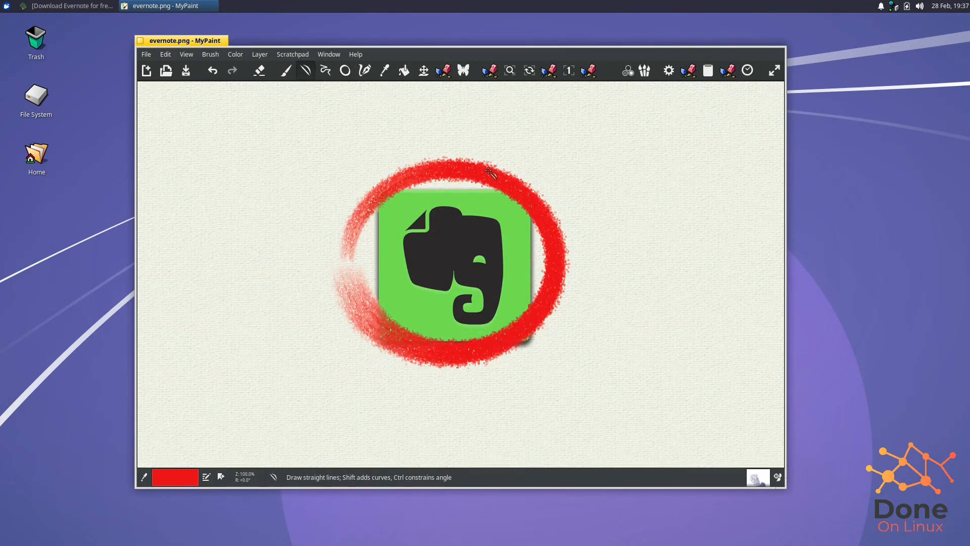
left_click_drag(498, 172, 426, 359)
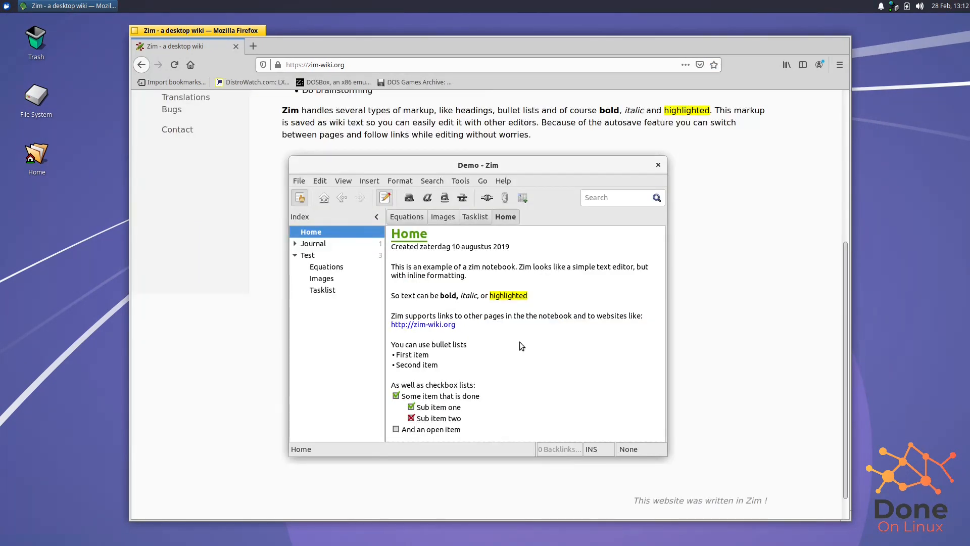
Go to the Zim website's downloads page and open the PPA page linked in its Ubuntu section.
scroll(520, 341, "up", 5)
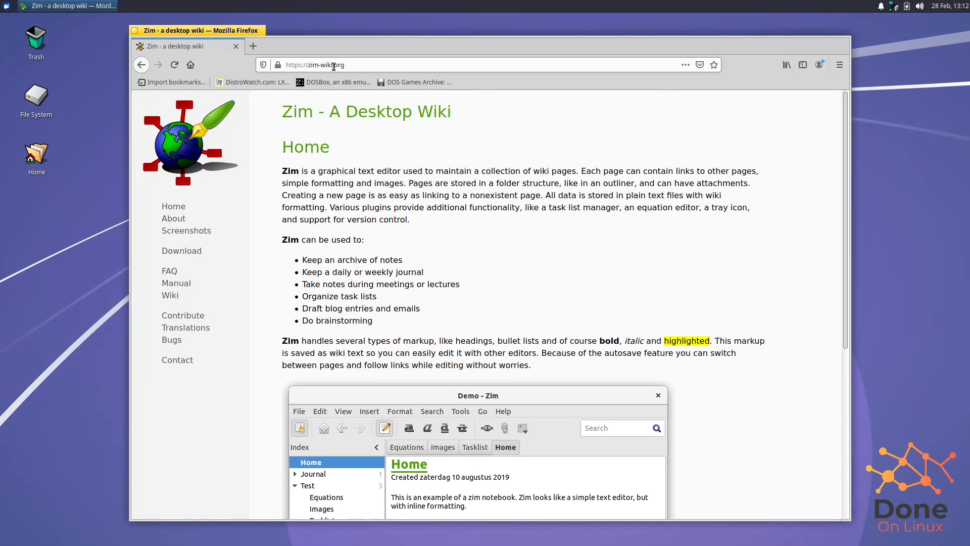
left_click(194, 254)
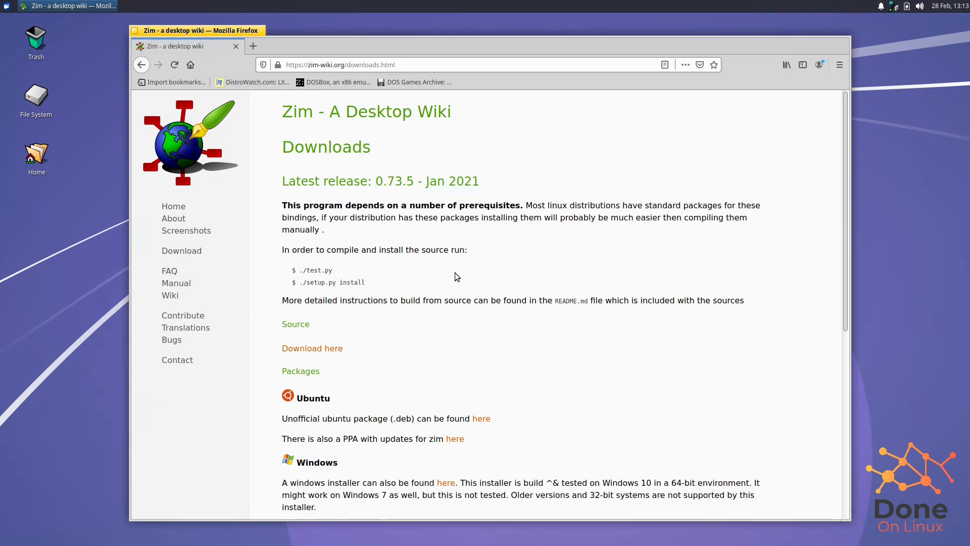
scroll(433, 311, "down", 5)
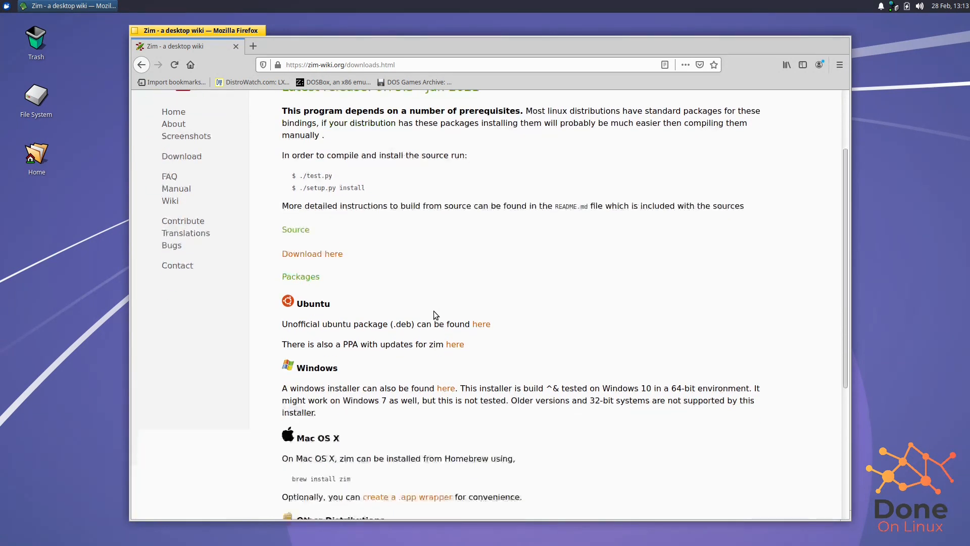
left_click_drag(331, 254, 297, 254)
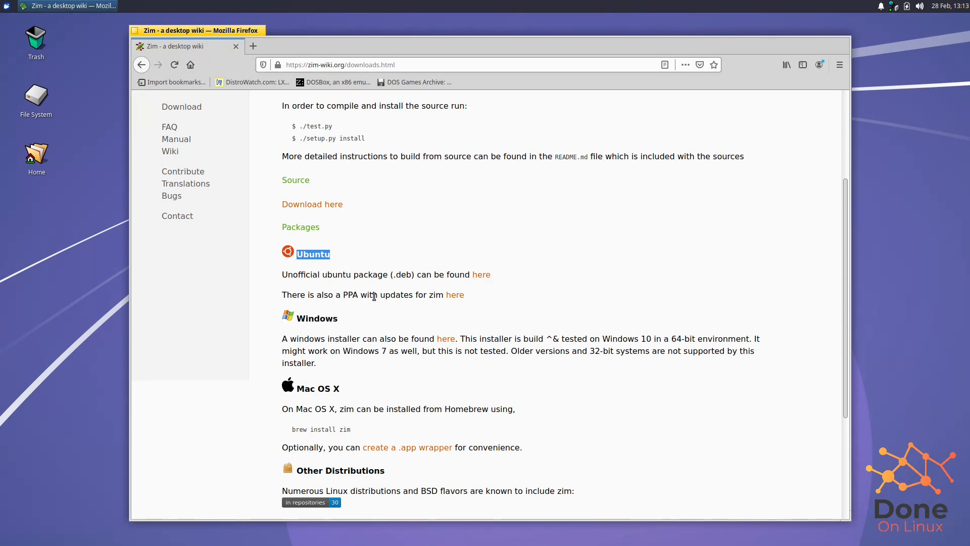
left_click(456, 296)
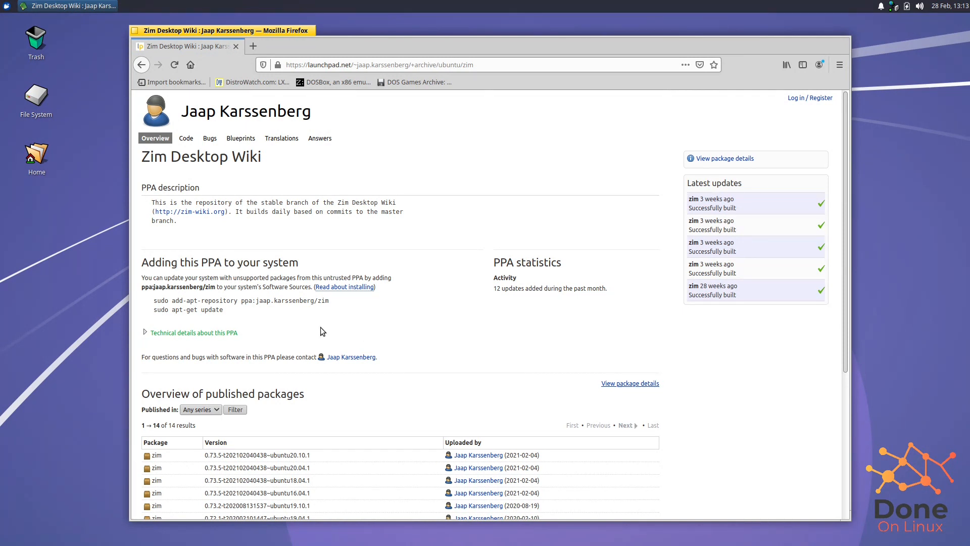
Copy the "sudo add-apt-repository" command line from the PPA installation instructions.
left_click_drag(158, 302, 263, 318)
left_click(256, 311)
left_click_drag(155, 301, 314, 304)
right_click(313, 305)
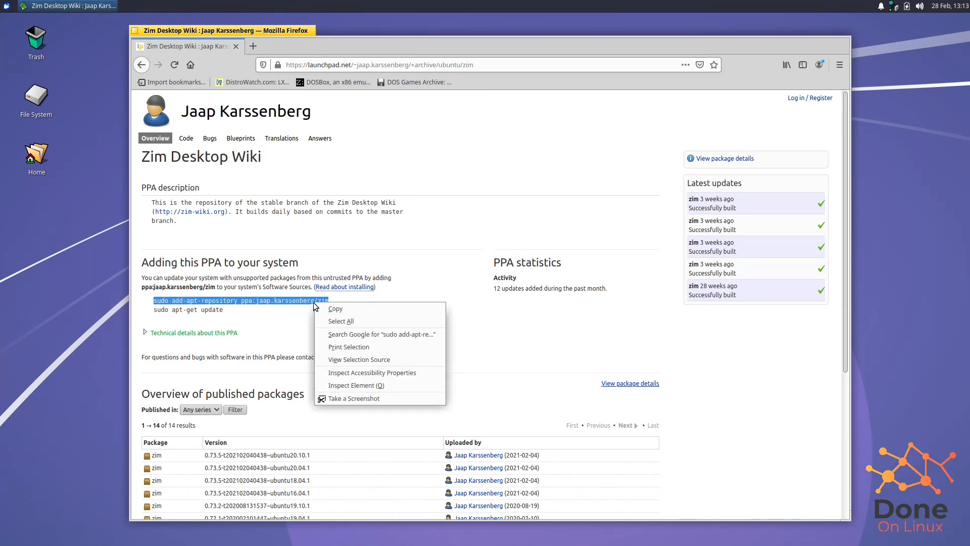
left_click(325, 309)
Run the copied add-apt-repository command in a new terminal, enter the sudo password and confirm adding the Zim repository.
left_click(7, 6)
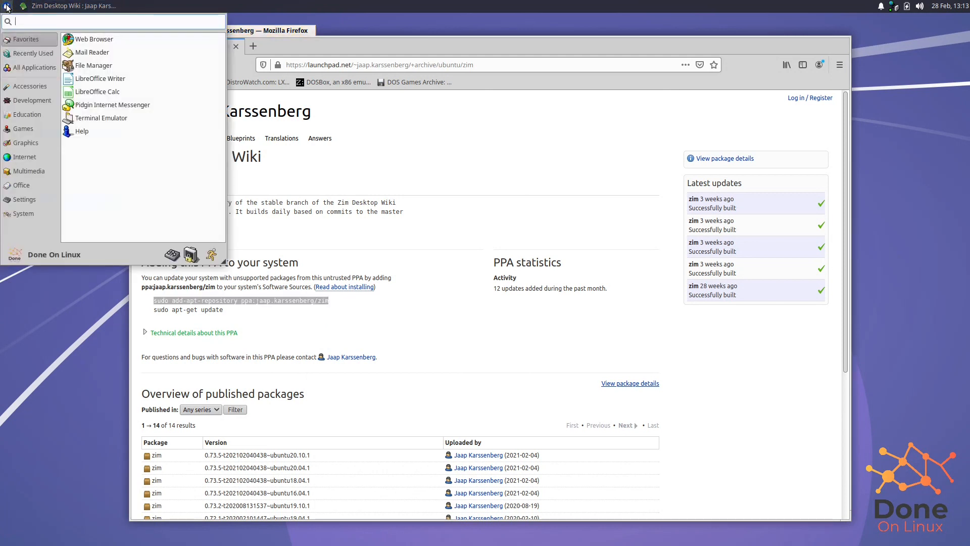
left_click(87, 119)
right_click(268, 182)
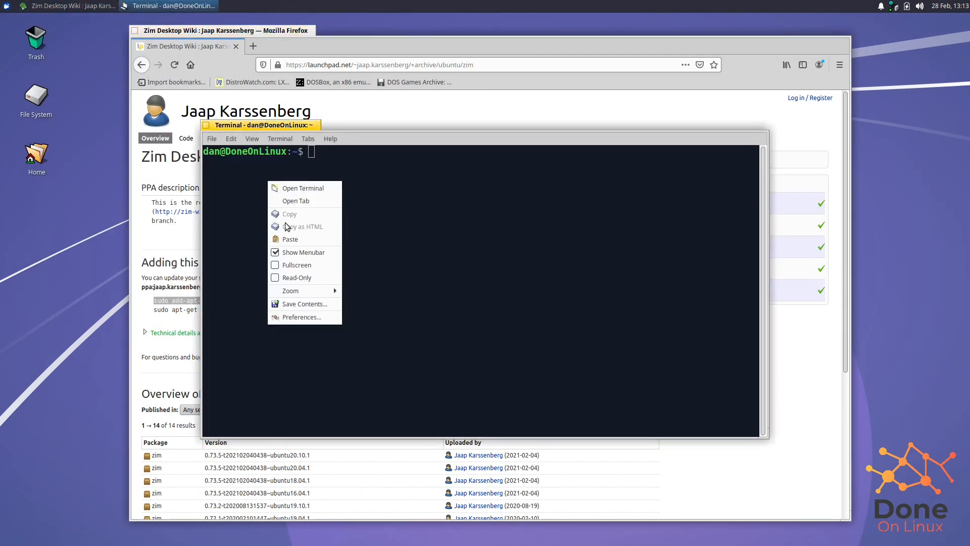
left_click(292, 239)
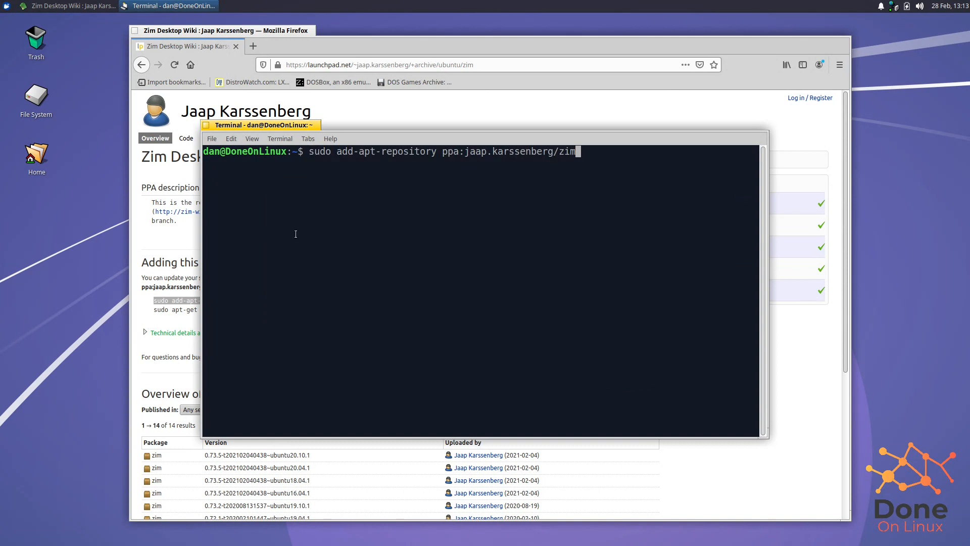
key("Return")
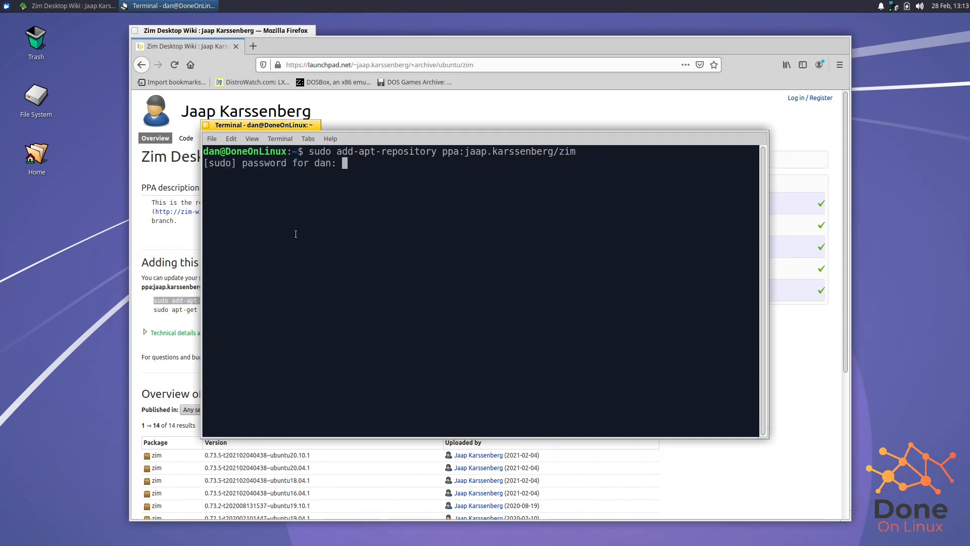
key("Return")
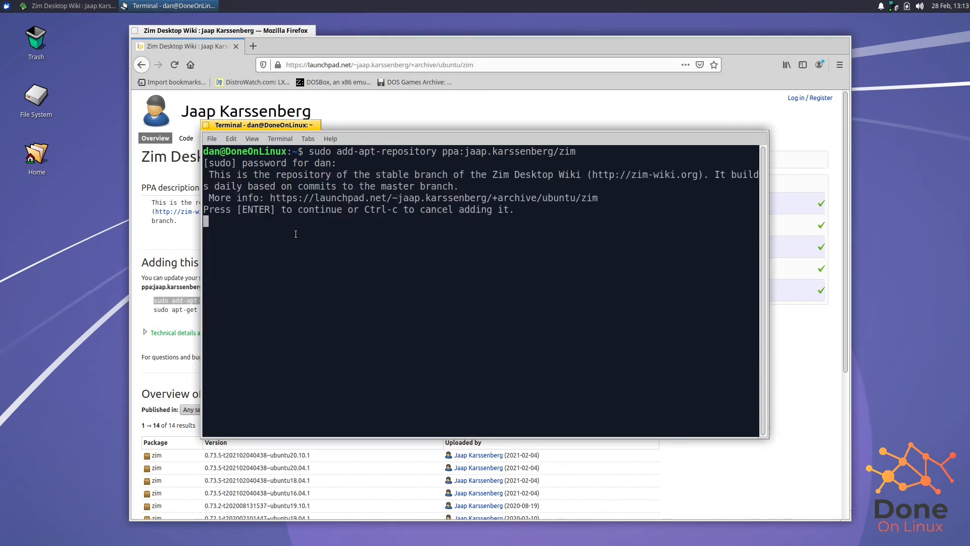
key("Return")
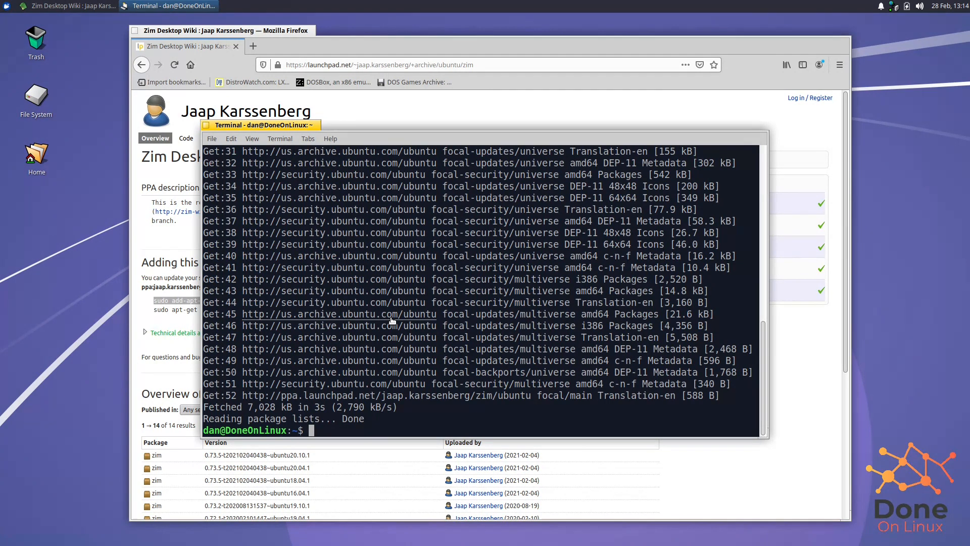
Refresh the package lists with "sudo apt update".
type("sudo apt update")
key("Return")
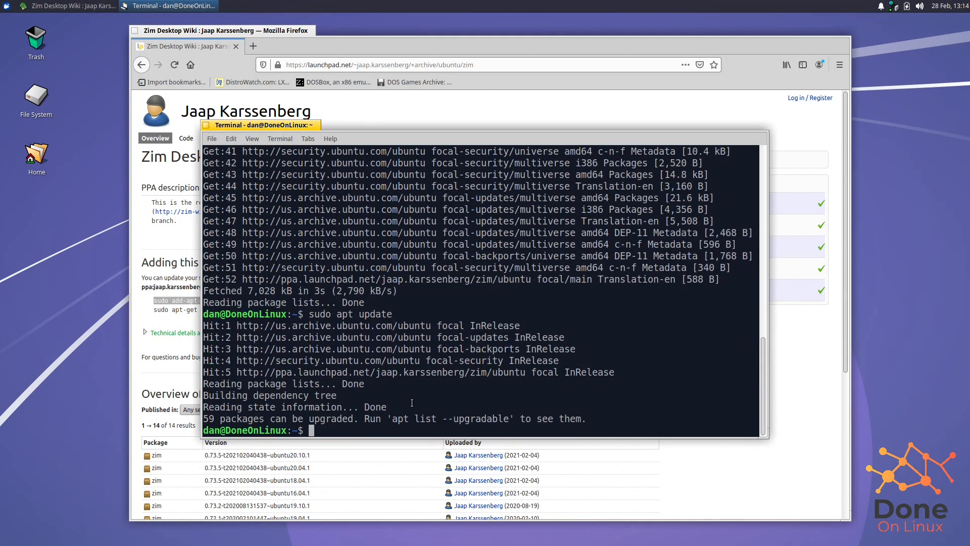
Clear the terminal, install Zim with "sudo apt install zim" and accept the installation.
key("ctrl+l")
type("sudo apt install zim")
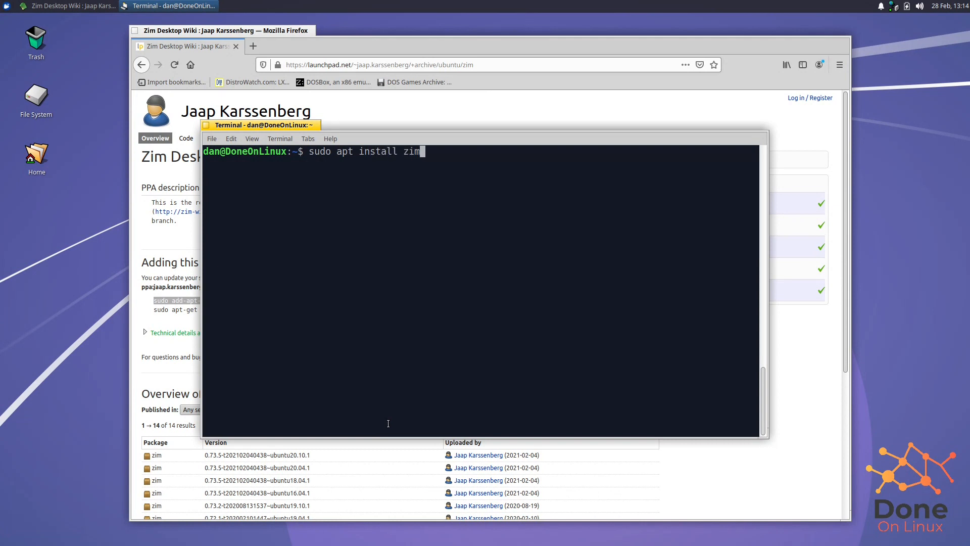
key("Return")
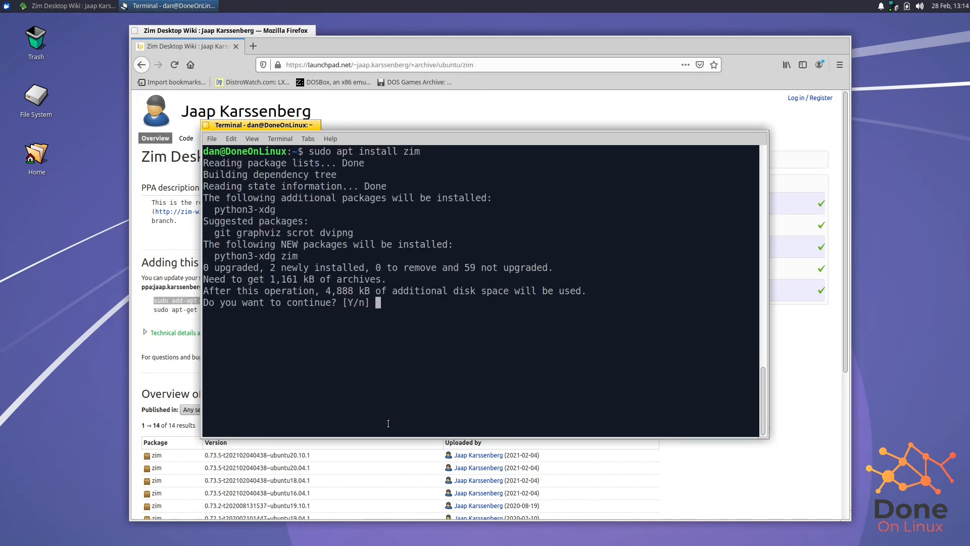
key("Return")
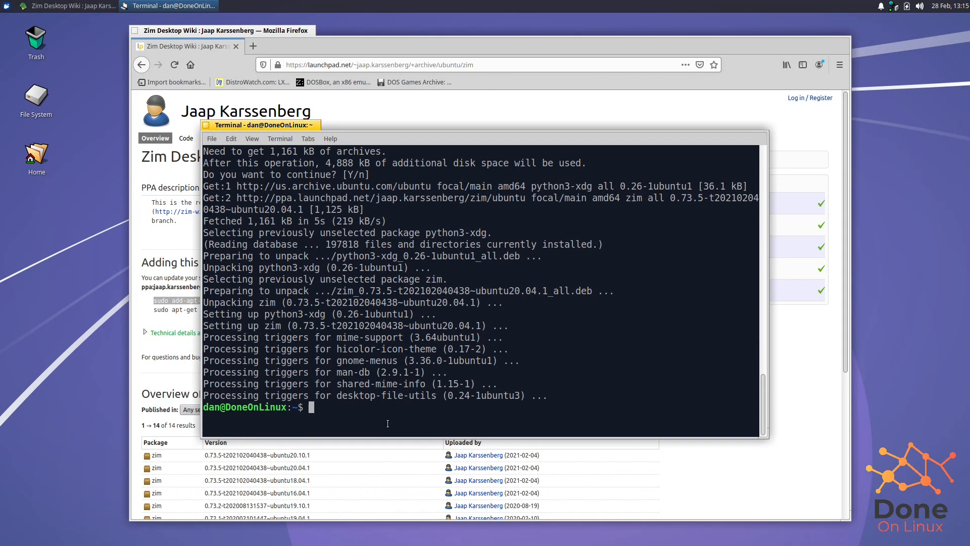
Launch Zim Desktop Wiki and create a notebook named Notes in the folder ~/Notebooks/Notes.
left_click(6, 8)
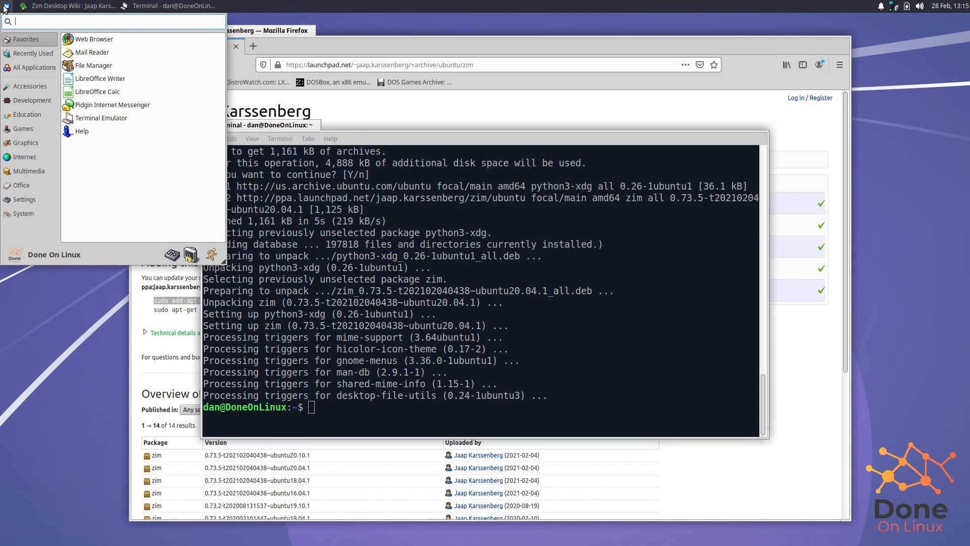
type("zim")
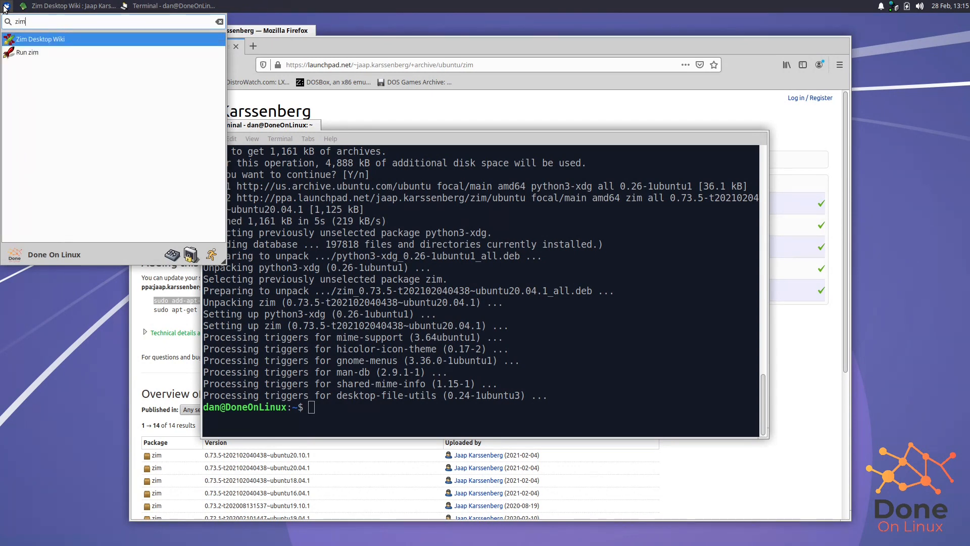
left_click(57, 40)
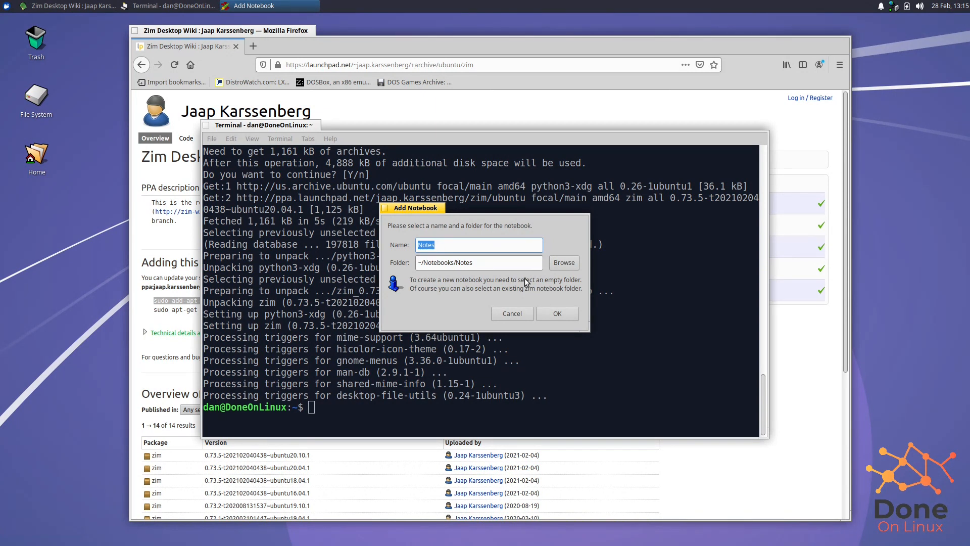
double_click(419, 263)
left_click(477, 263)
left_click(560, 313)
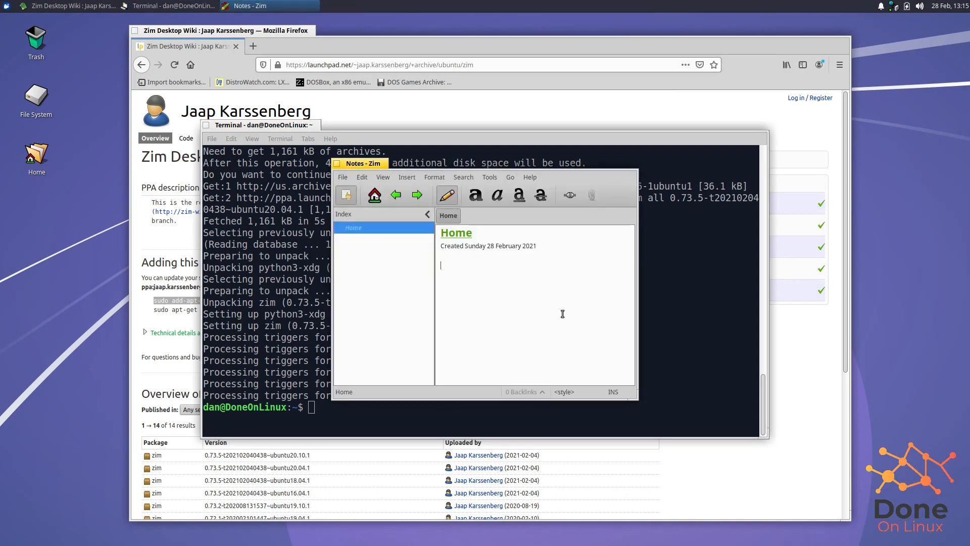
Reposition and enlarge the Zim notebook window, and minimize all the other open windows.
left_click_drag(379, 165, 173, 54)
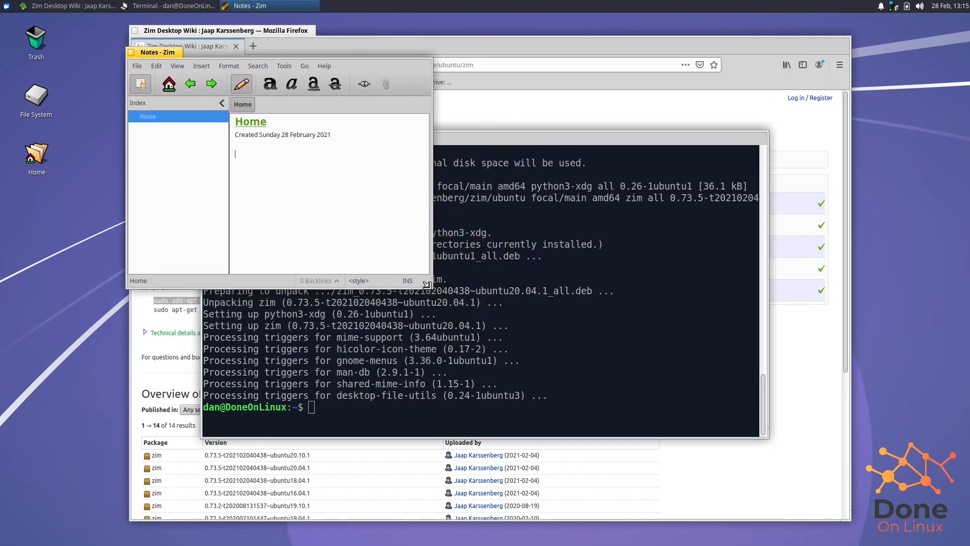
left_click_drag(431, 289, 789, 495)
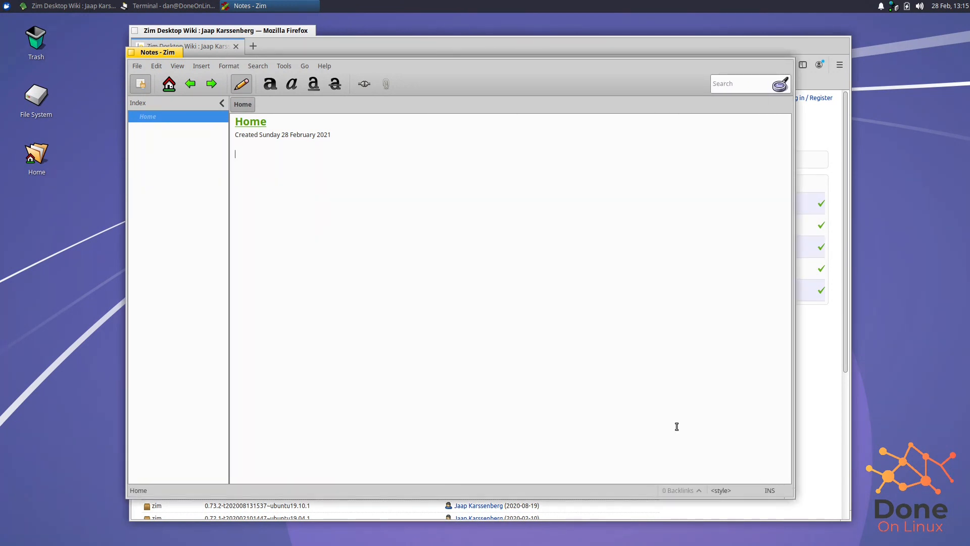
right_click(164, 56)
left_click(174, 92)
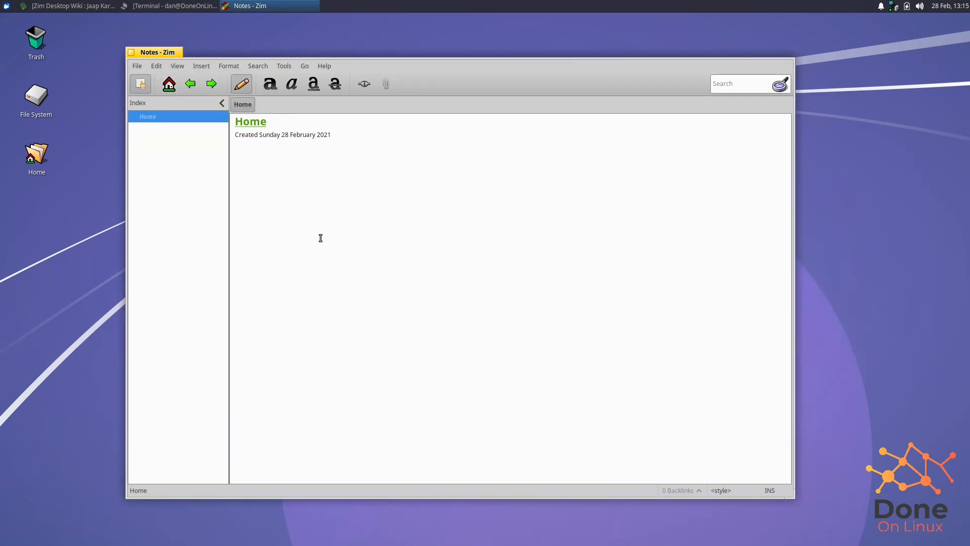
Write "Typing whatever you want." as the first line of text on the notebook's Home page.
type("Typing whatever you want.")
key("Return")
Open the file manager at the home folder and turn off the display of hidden files.
left_click(6, 6)
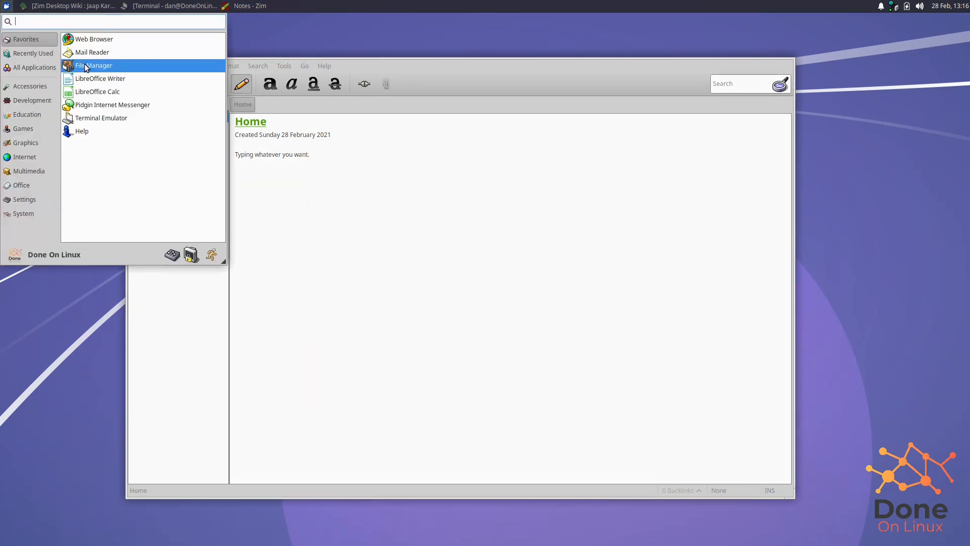
left_click(86, 65)
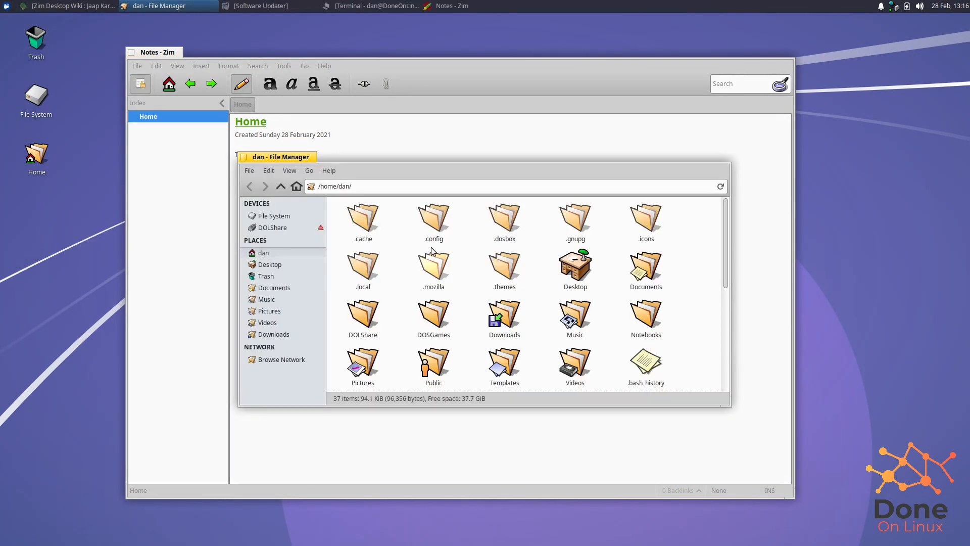
left_click(292, 171)
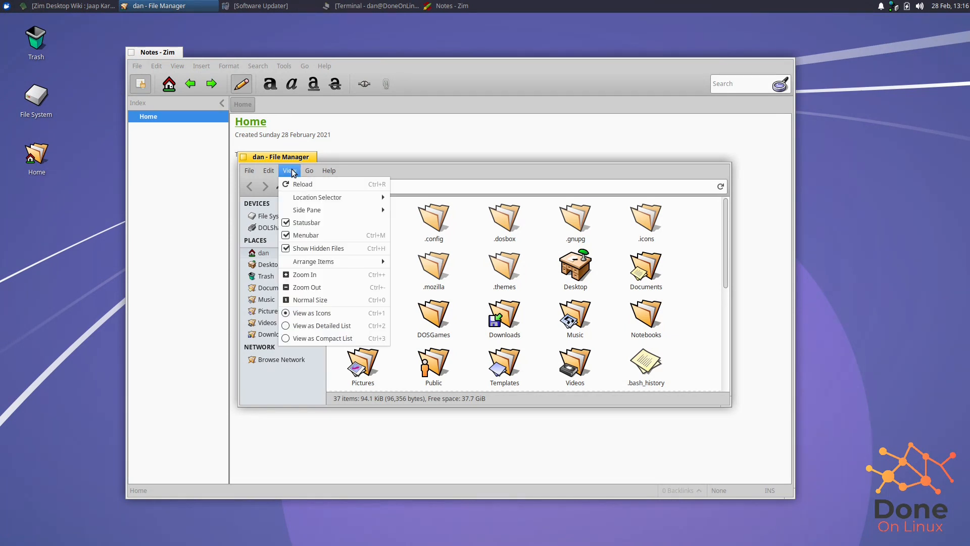
left_click(314, 247)
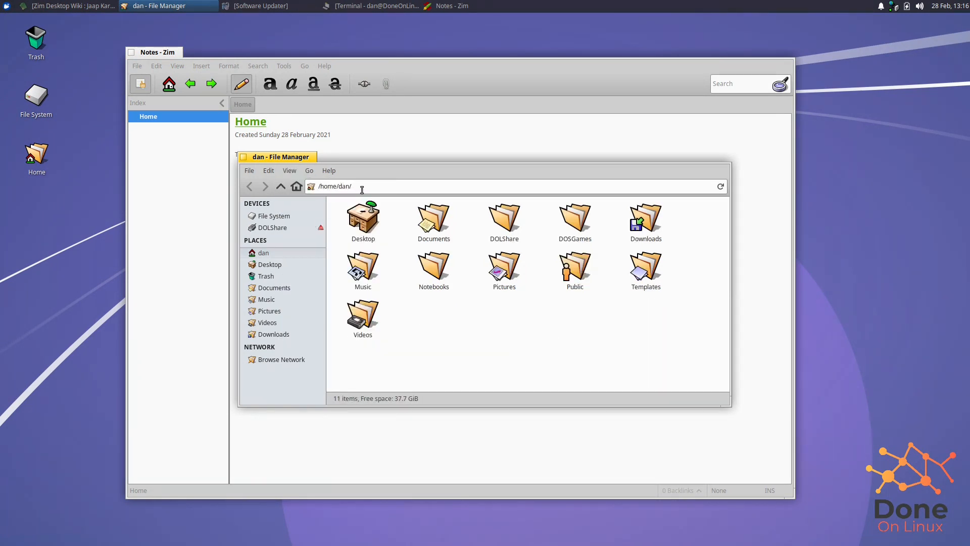
Go to the Notes folder inside Notebooks and move the file manager window clear of the Zim note text.
double_click(434, 267)
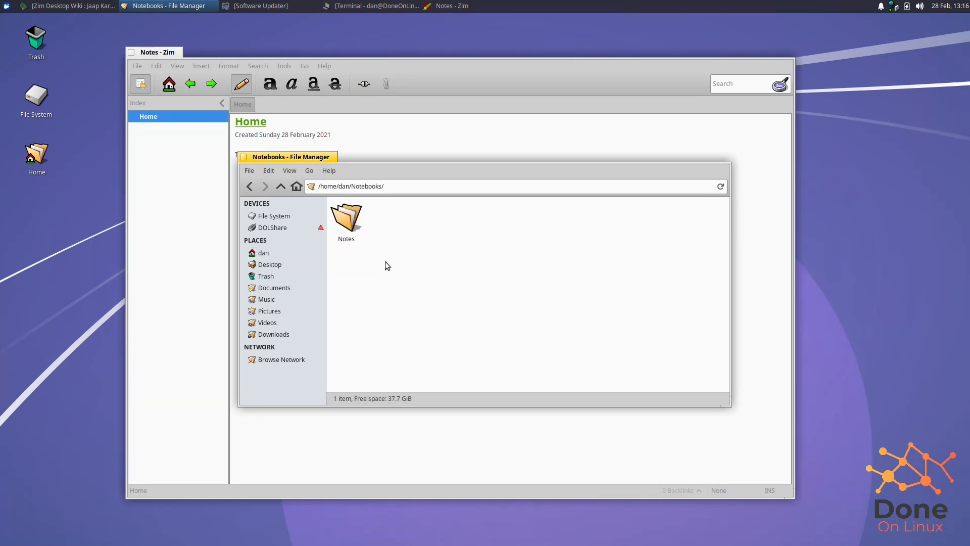
double_click(347, 218)
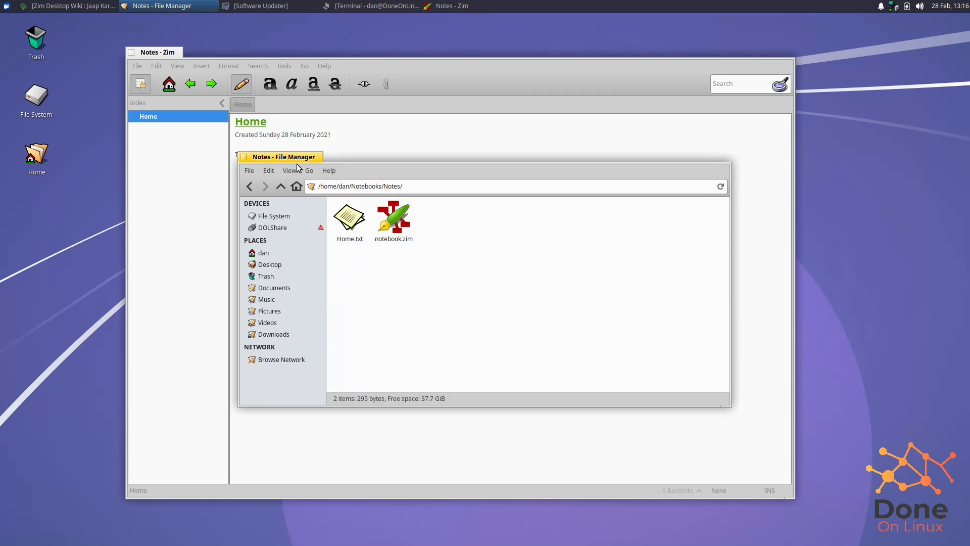
left_click_drag(297, 159, 158, 189)
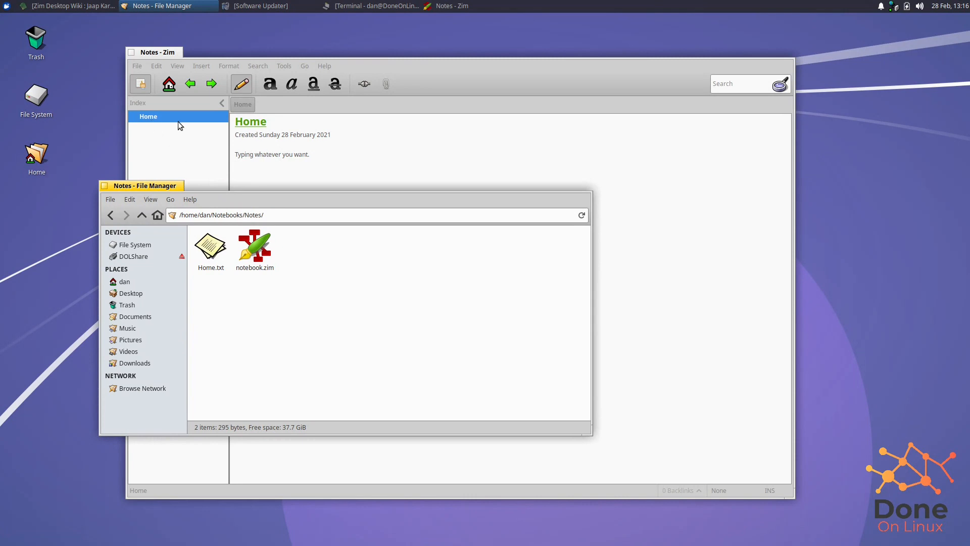
View the contents of Home.txt in Mousepad, and close both the text editor and the file manager.
right_click(209, 246)
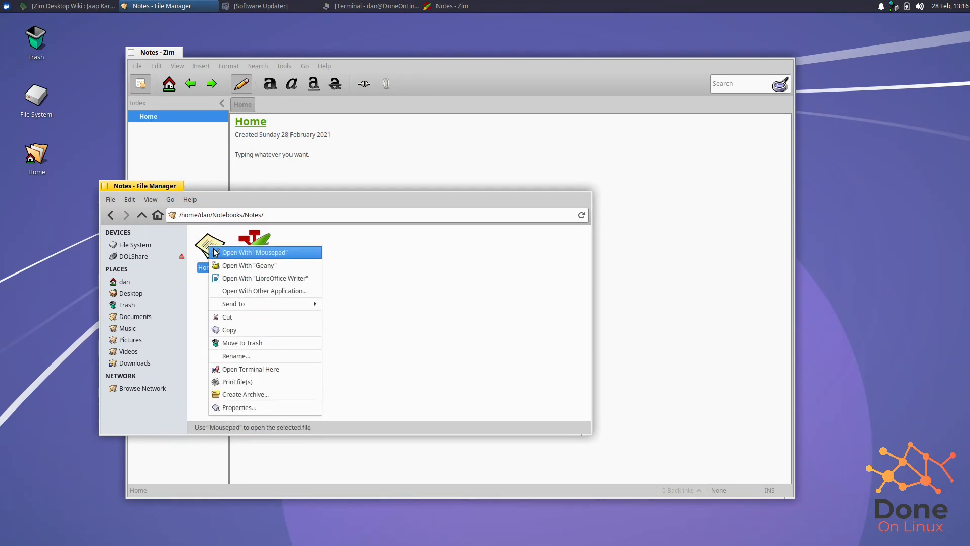
left_click(250, 253)
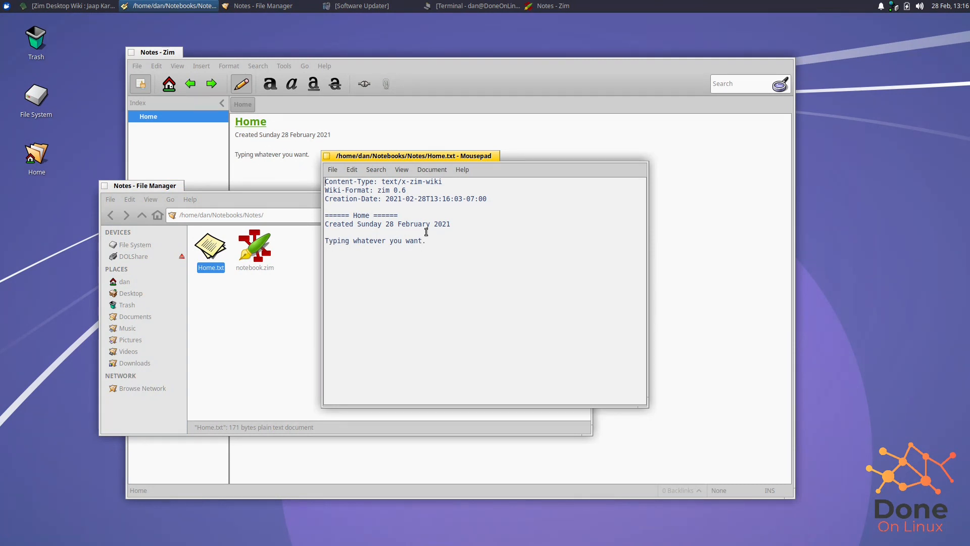
left_click_drag(449, 246, 331, 187)
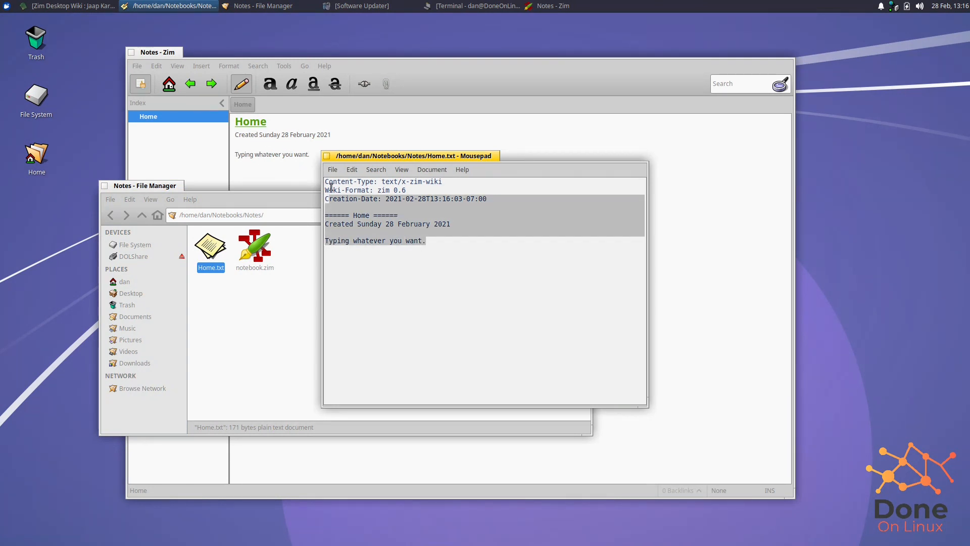
left_click(327, 156)
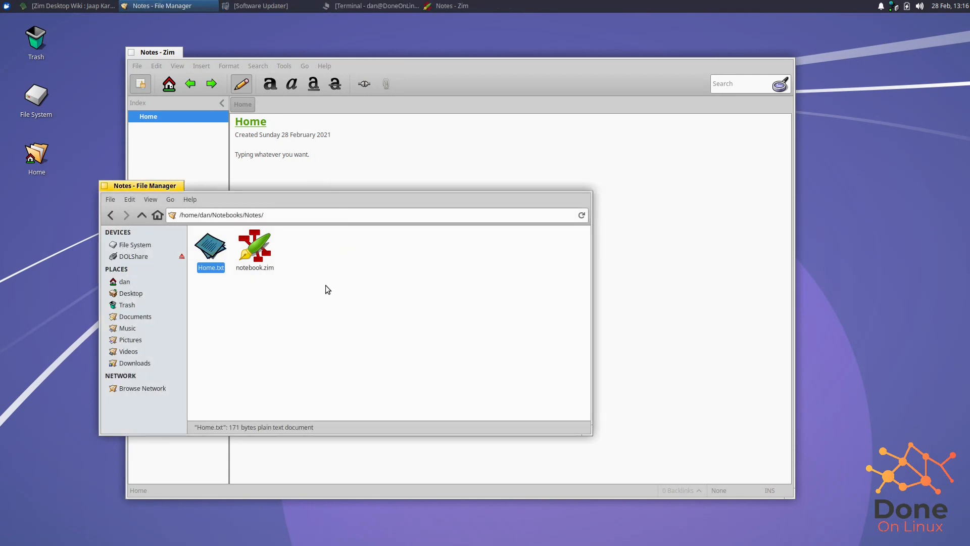
left_click(104, 186)
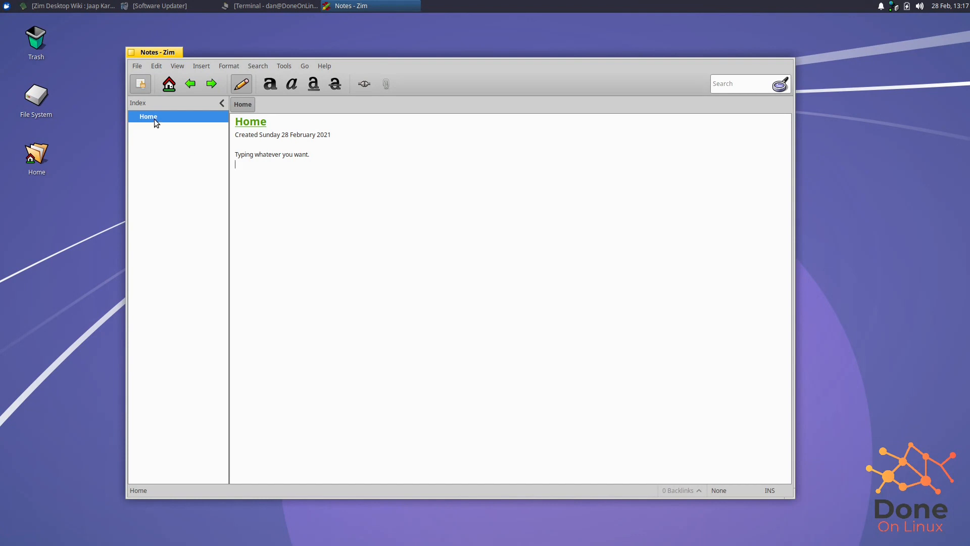
Create a new page named Recipes in the Notes notebook using the Default template.
left_click(137, 66)
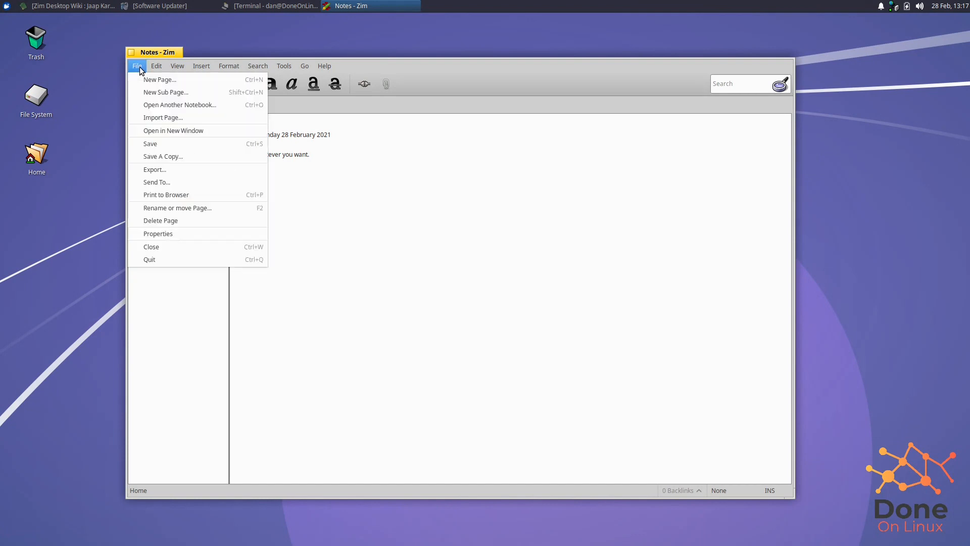
left_click(168, 83)
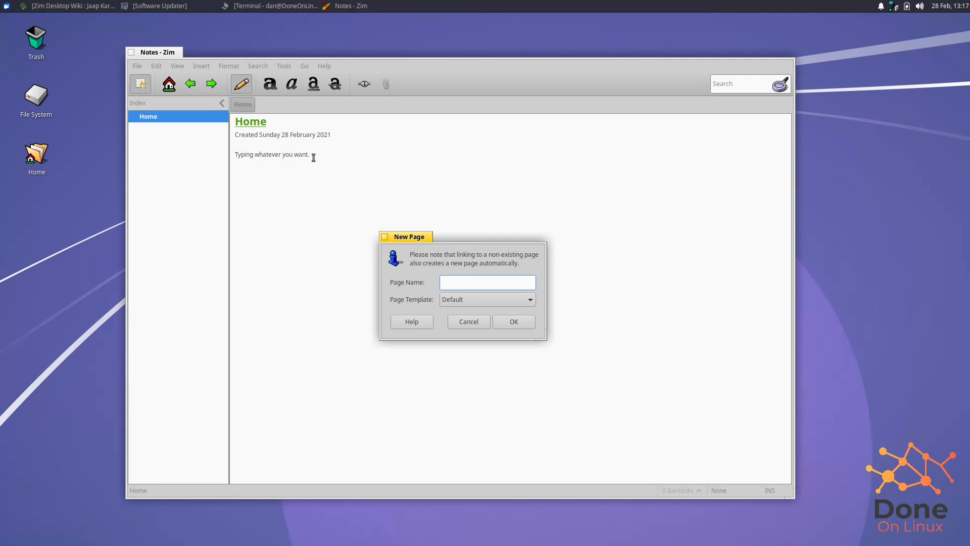
type("Recipes")
key("Return")
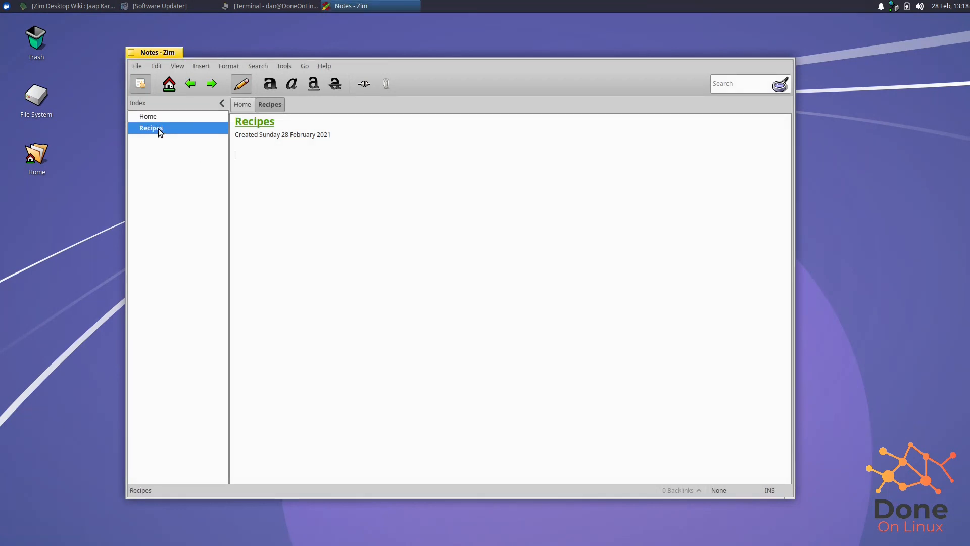
left_click(260, 161)
Add a sub page named "Tuna Cass." under the Recipes page.
right_click(153, 128)
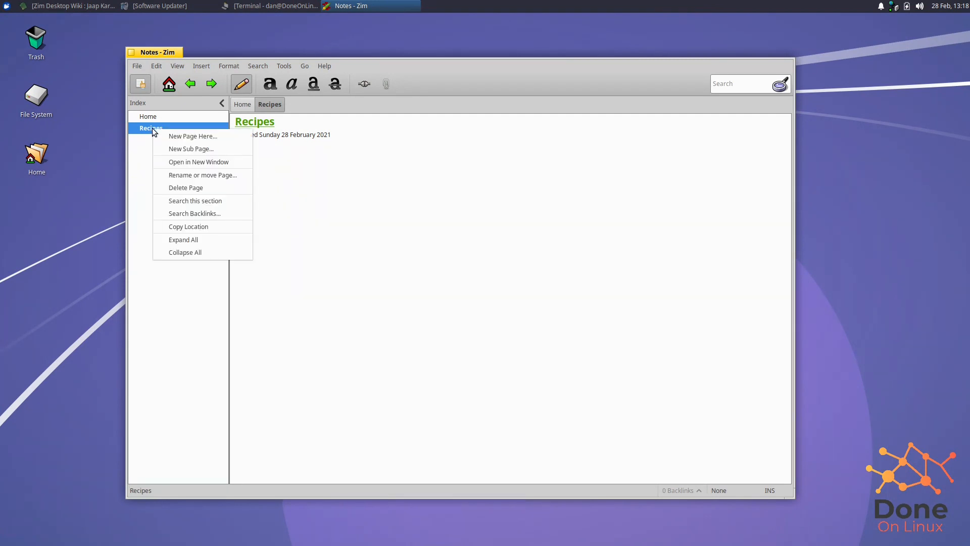
left_click(188, 149)
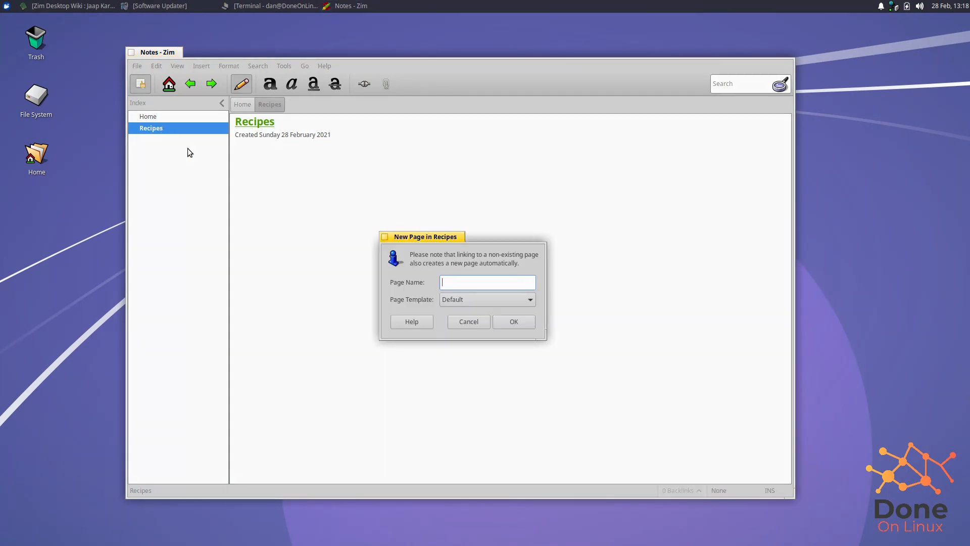
type("Tuna Cass.")
key("Return")
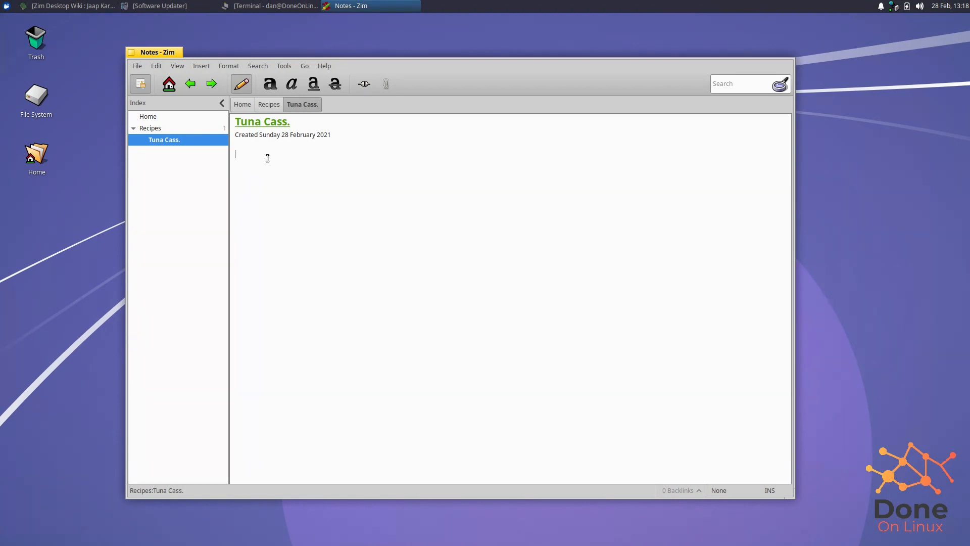
Add a sub page named Hamburger under the Recipes page.
right_click(154, 129)
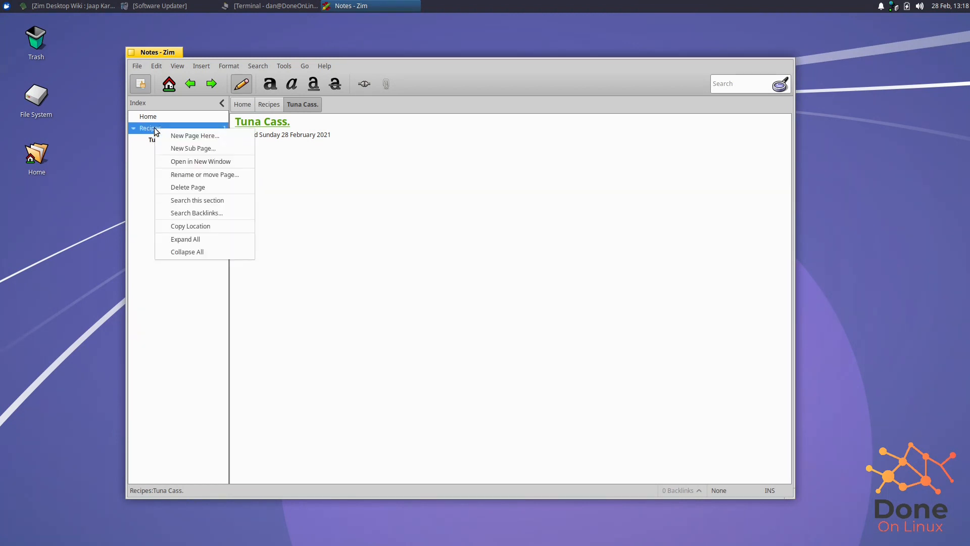
left_click(173, 148)
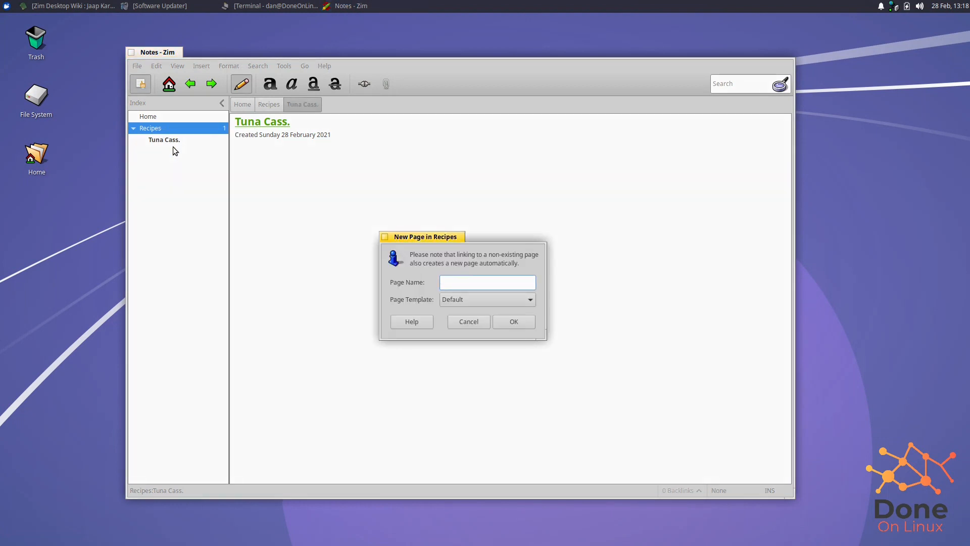
type("Hamburger")
key("Return")
Add a sub page named Salad under the Recipes page.
right_click(174, 130)
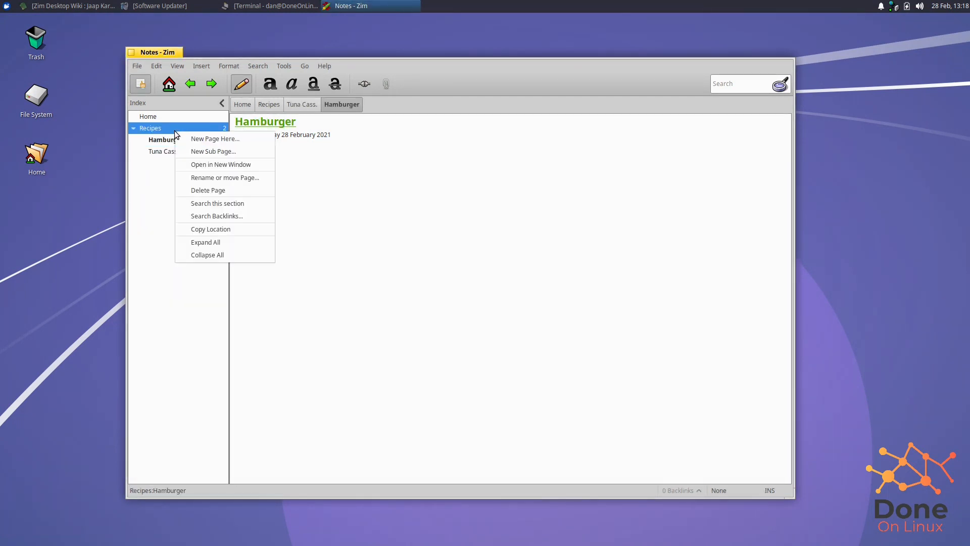
left_click(183, 152)
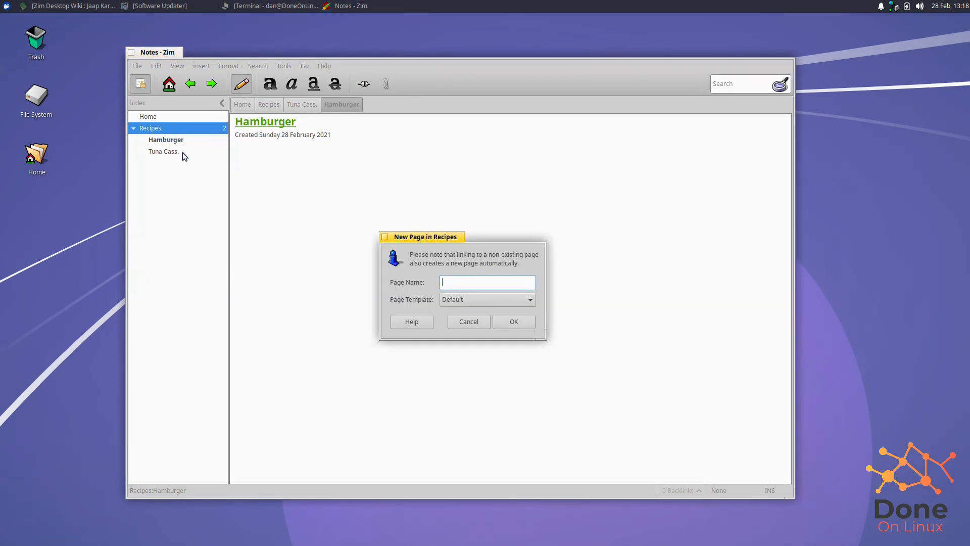
type("Salad")
key("Return")
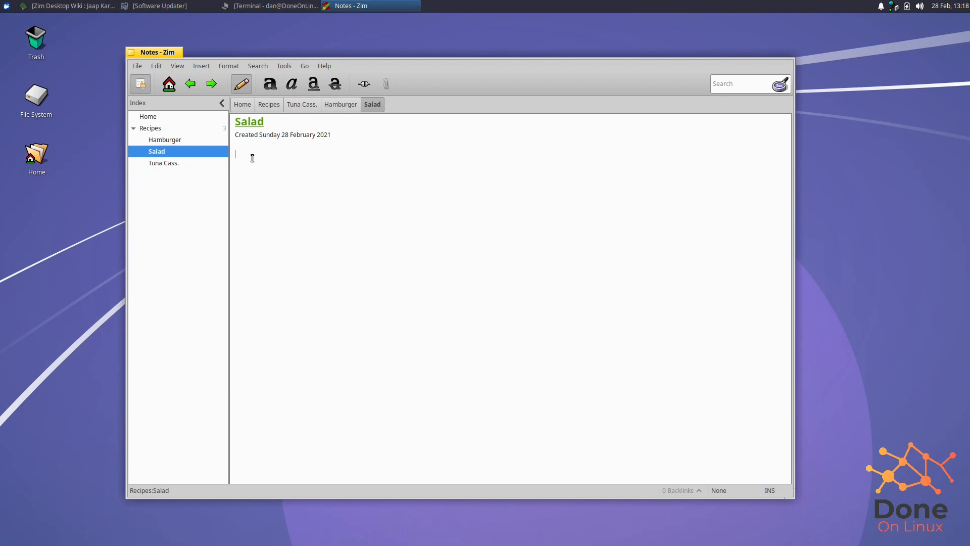
View the Hamburger, Salad and Tuna Cass. sub pages in turn, and return to Hamburger.
left_click(187, 141)
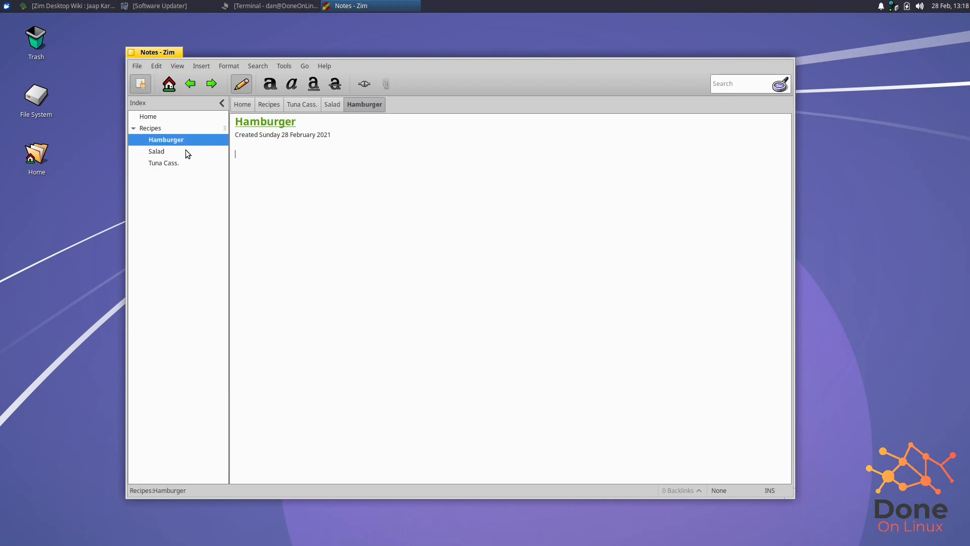
left_click(186, 150)
left_click(179, 163)
left_click(180, 141)
Add a sub page named Salads under the Recipes page.
right_click(162, 128)
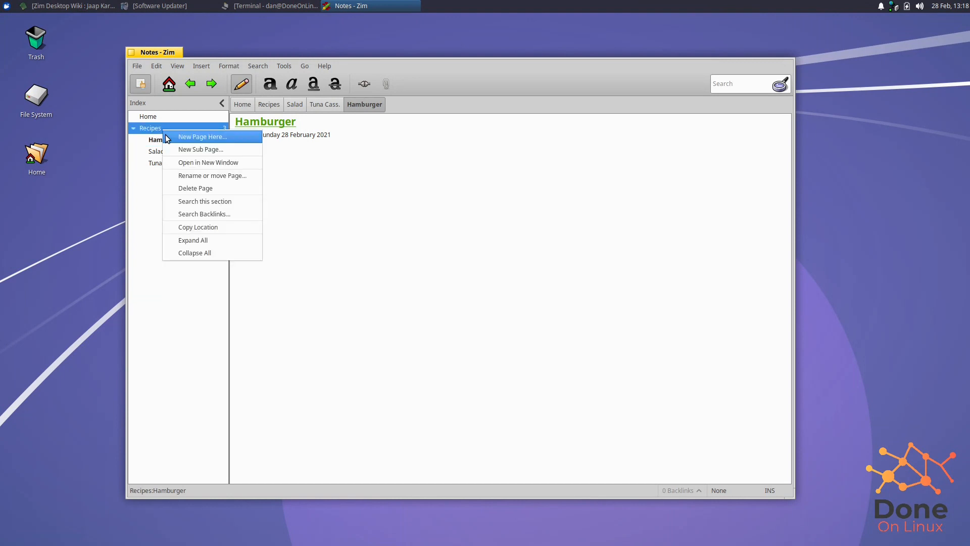
left_click(174, 150)
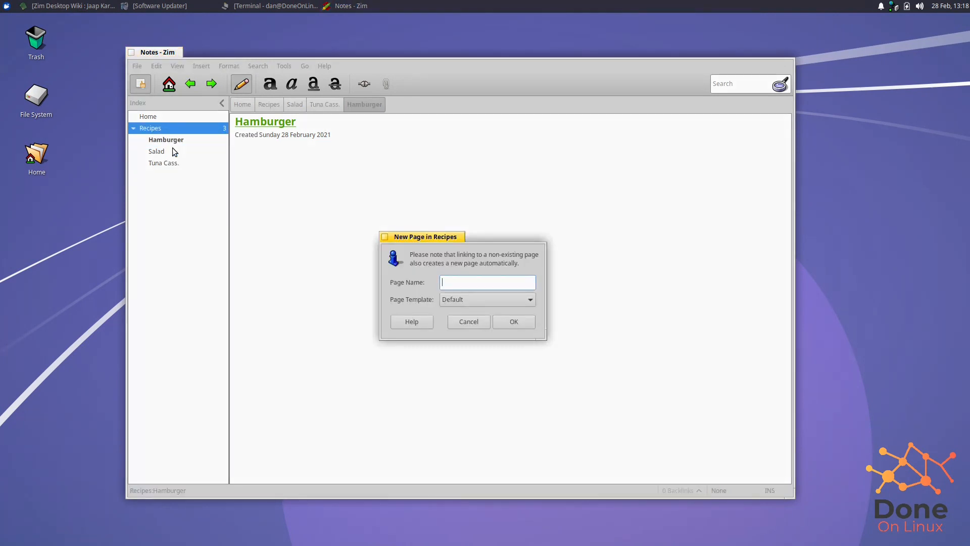
type("Salads")
key("Return")
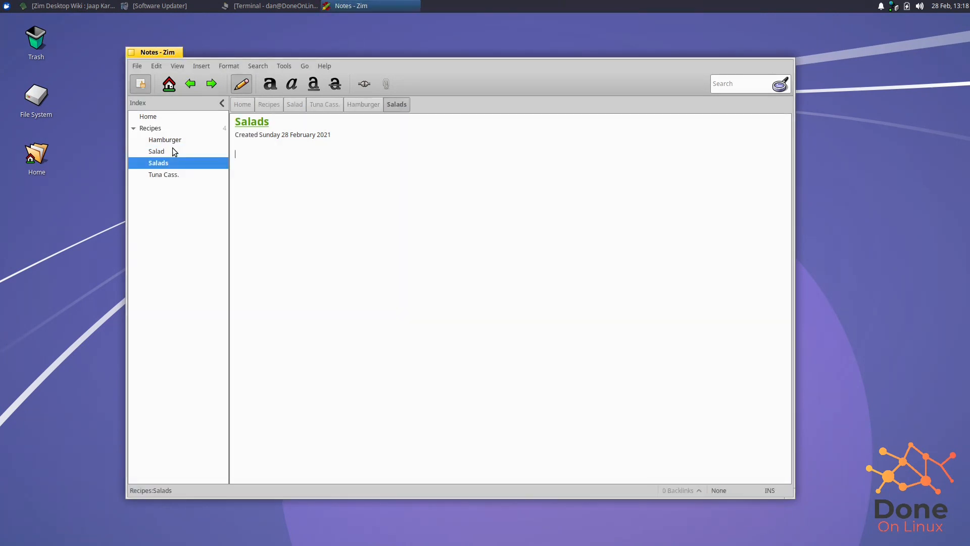
Move the Salad page into the Salads page so it becomes its sub page, and collapse the Salads branch.
left_click(159, 152)
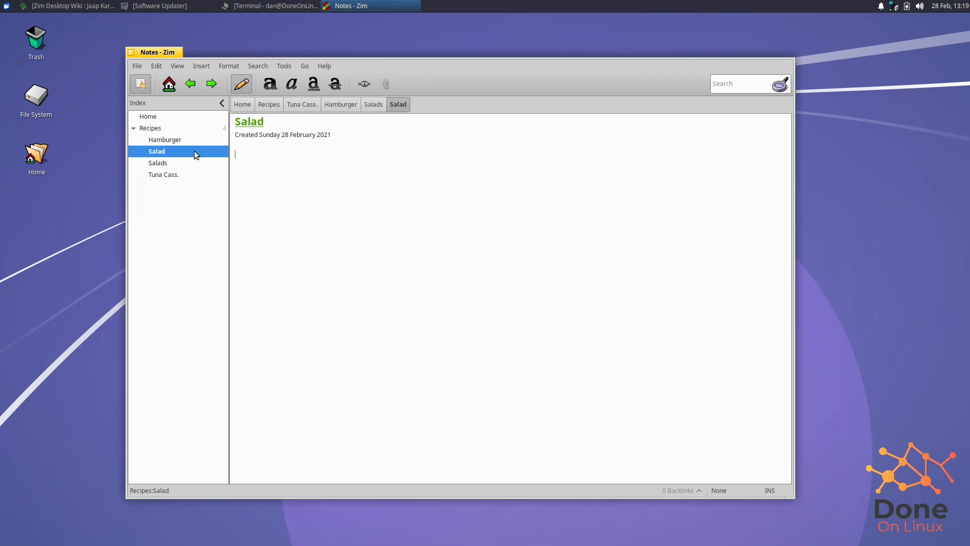
left_click_drag(167, 152, 172, 164)
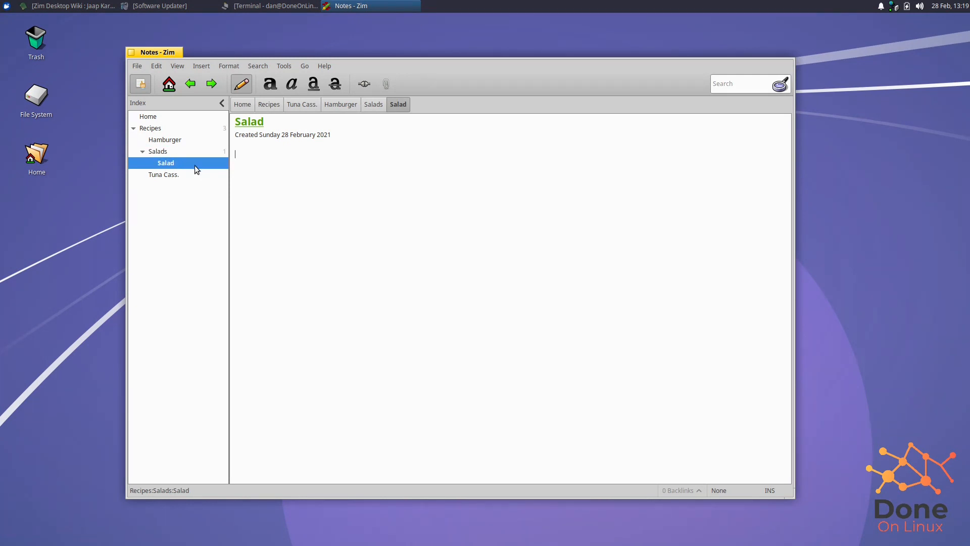
left_click(142, 151)
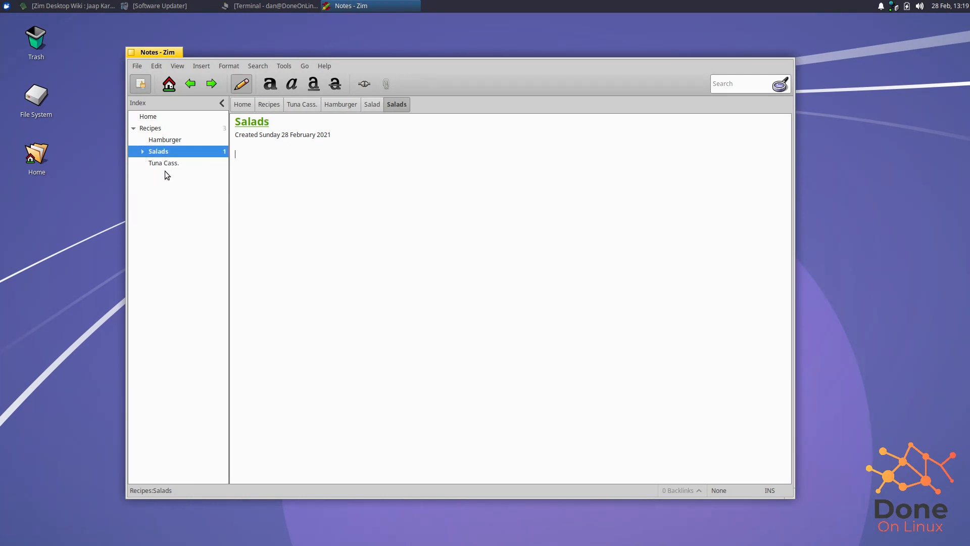
Add a sub page named Crab Salad under the Salads page.
right_click(167, 151)
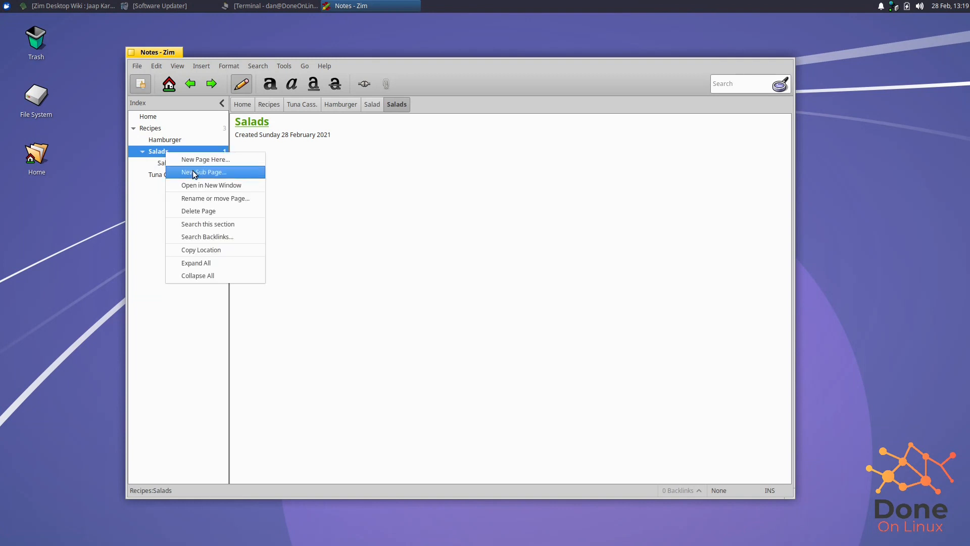
left_click(217, 171)
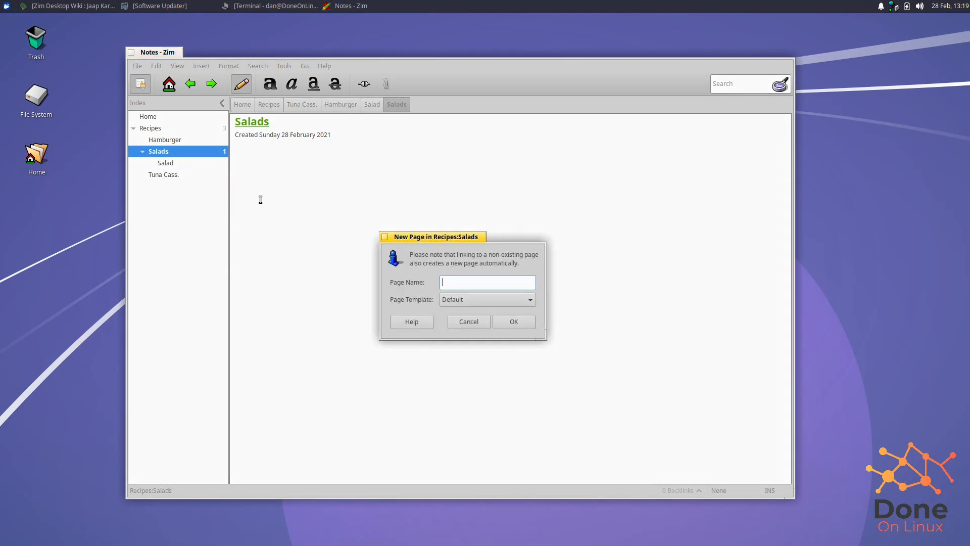
type("Crab Salad")
key("Return")
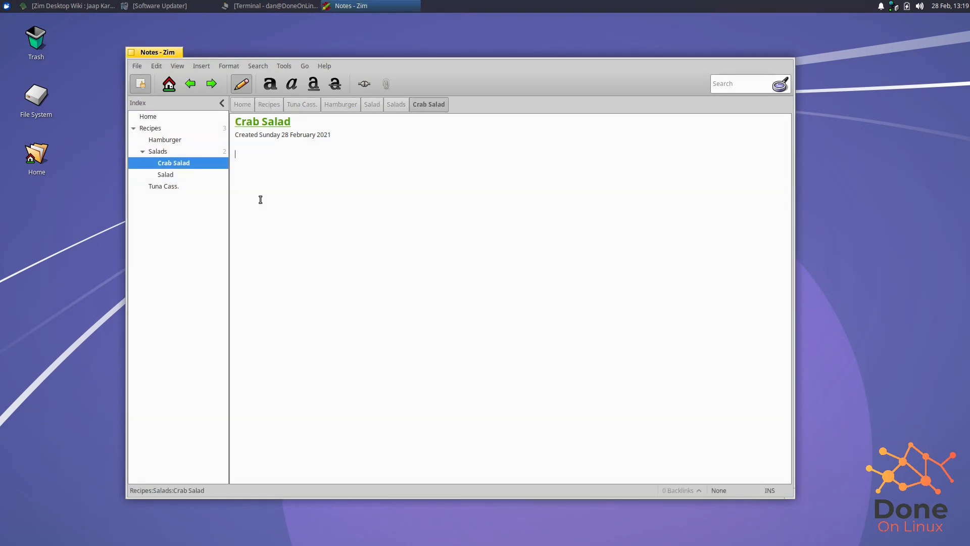
Add a sub page named Main Meal under the Recipes page.
left_click(182, 175)
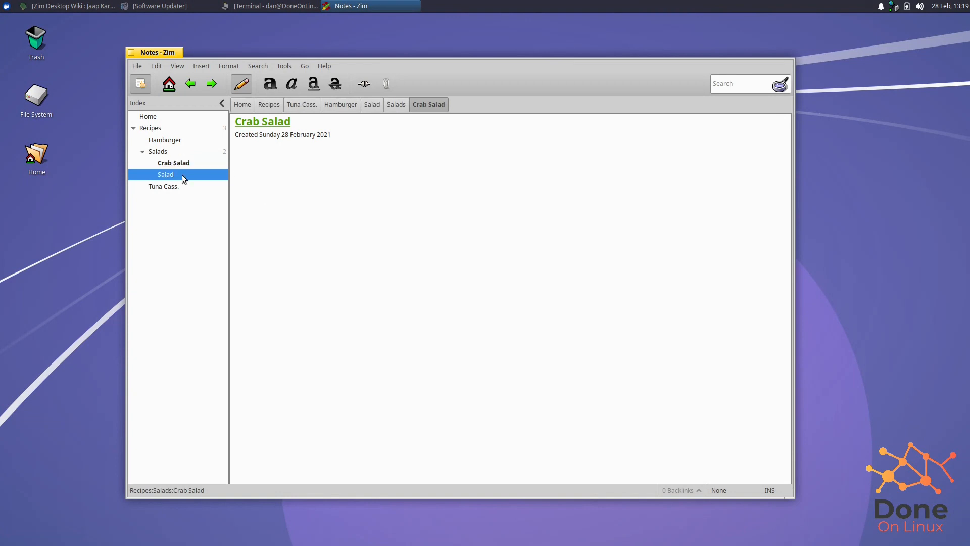
right_click(182, 128)
left_click(193, 144)
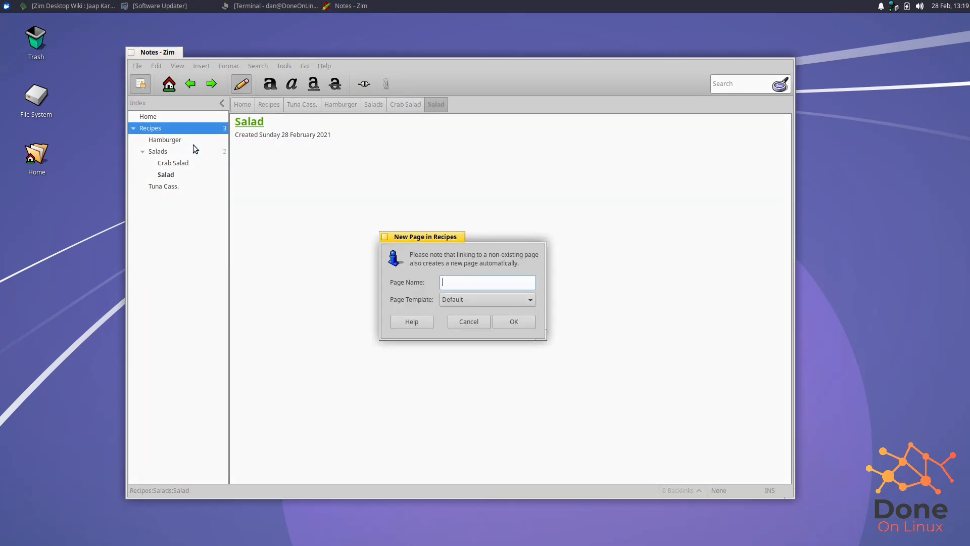
type("Main Meal")
key("Return")
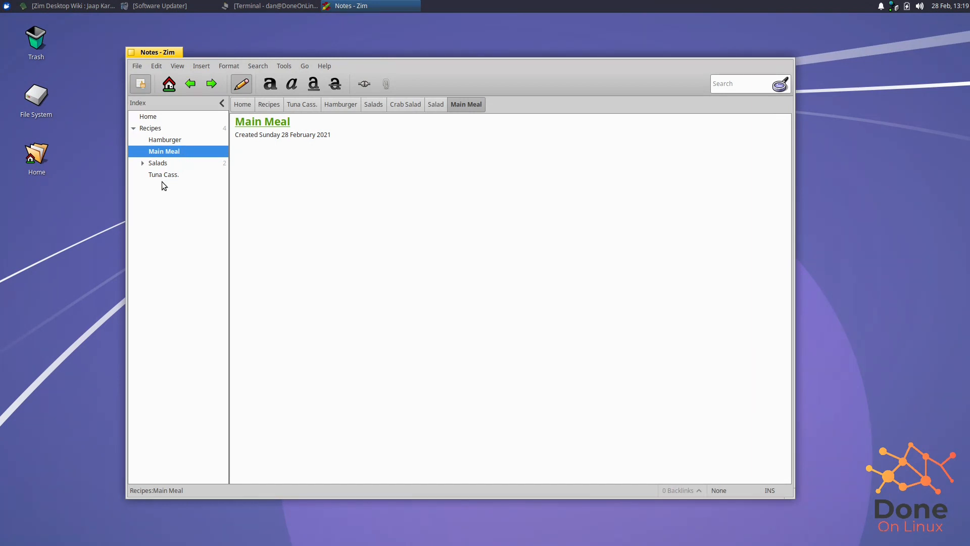
Move the Tuna Cass. page under Main Meal, and expand the Main Meal and Salads branches.
left_click_drag(178, 175, 162, 156)
left_click(143, 152)
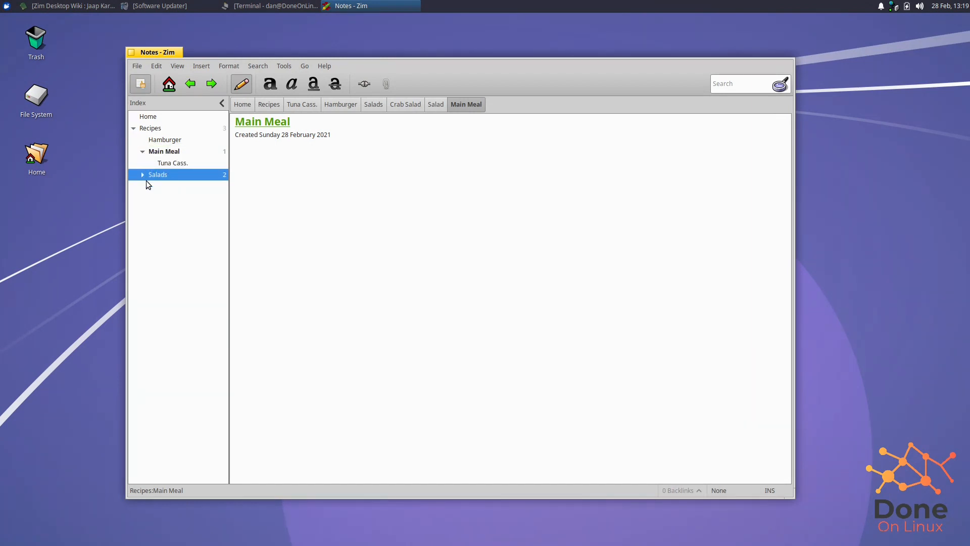
left_click(147, 178)
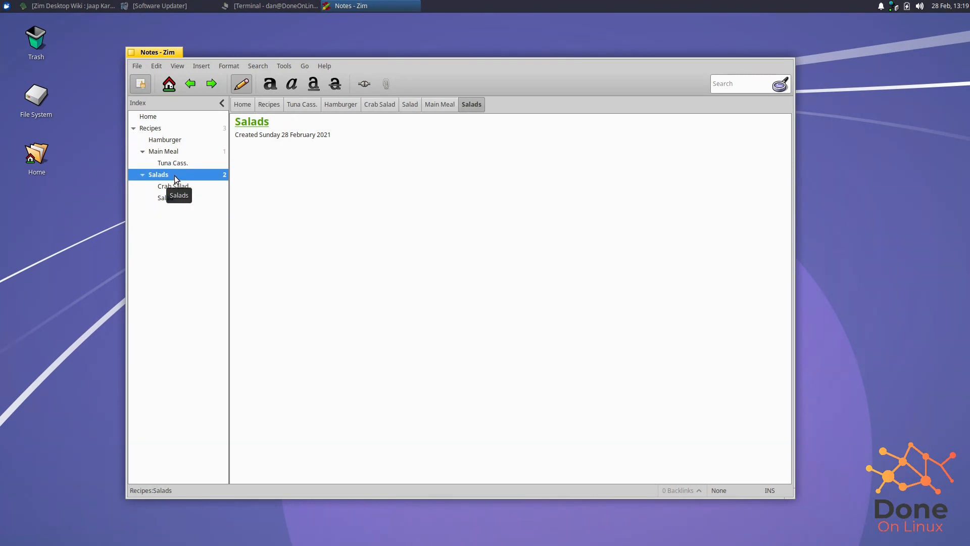
Add a sub page named Existing under the Recipes page.
left_click(175, 141)
left_click(161, 129)
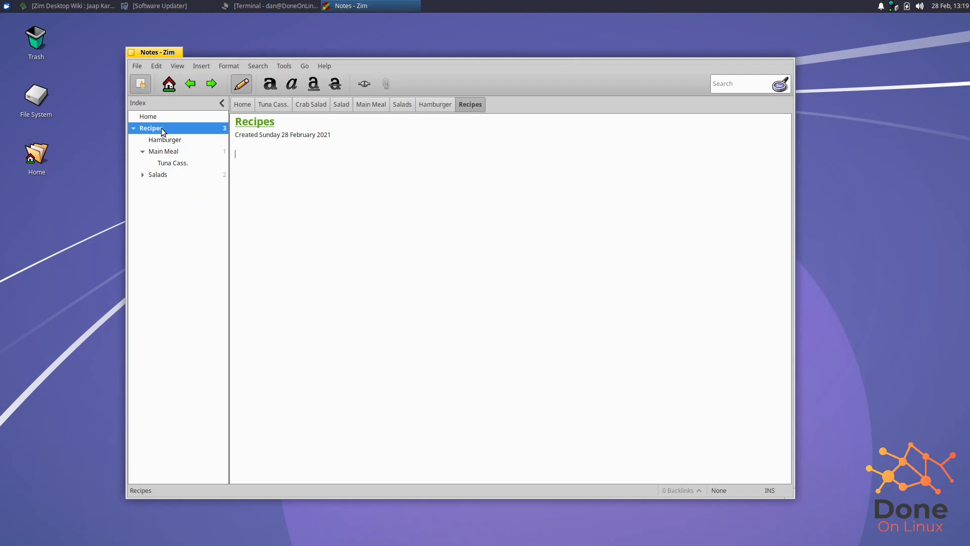
left_click(171, 138)
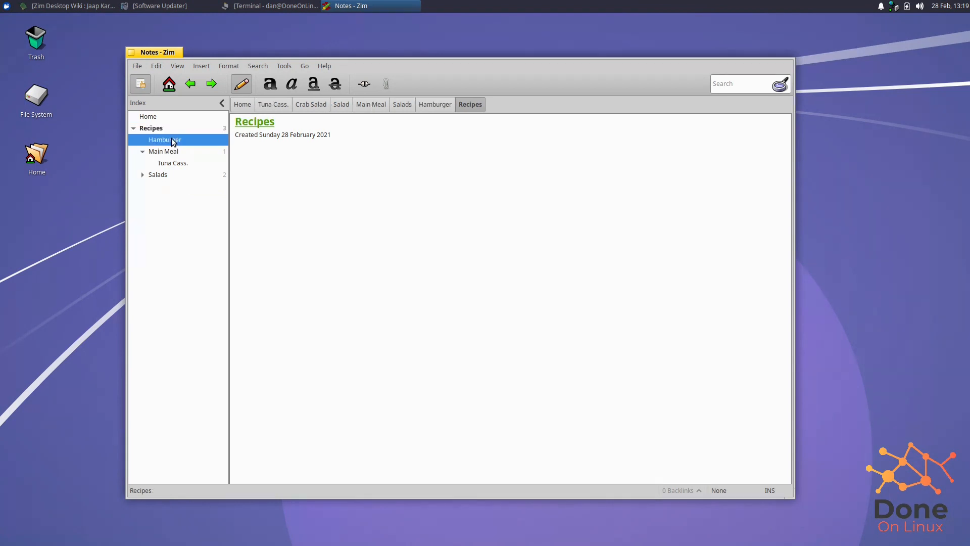
left_click(172, 129)
right_click(172, 129)
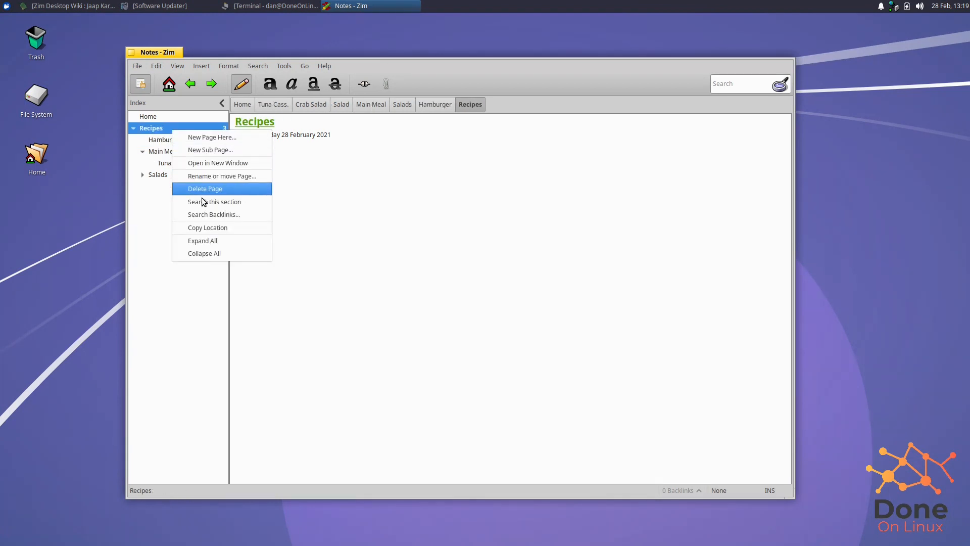
left_click(214, 150)
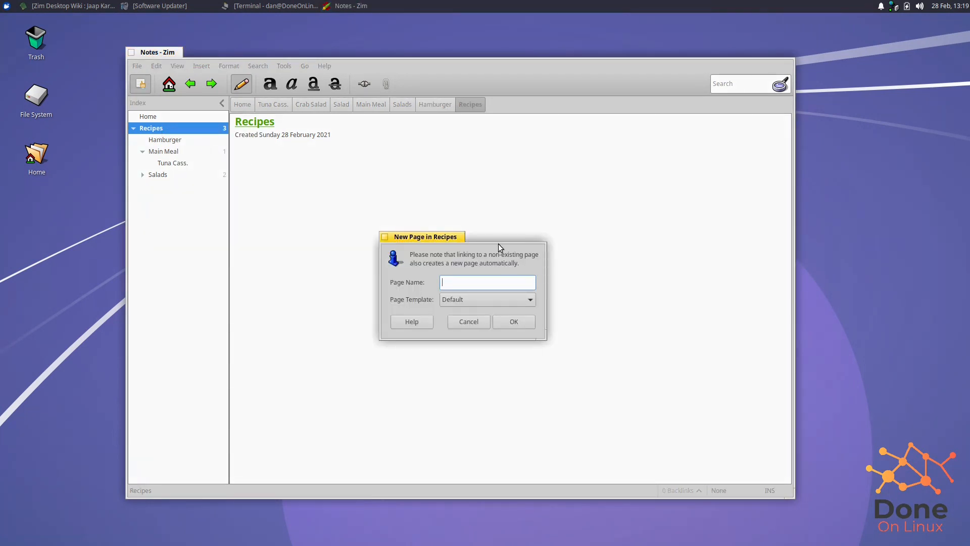
type("Existing")
key("Return")
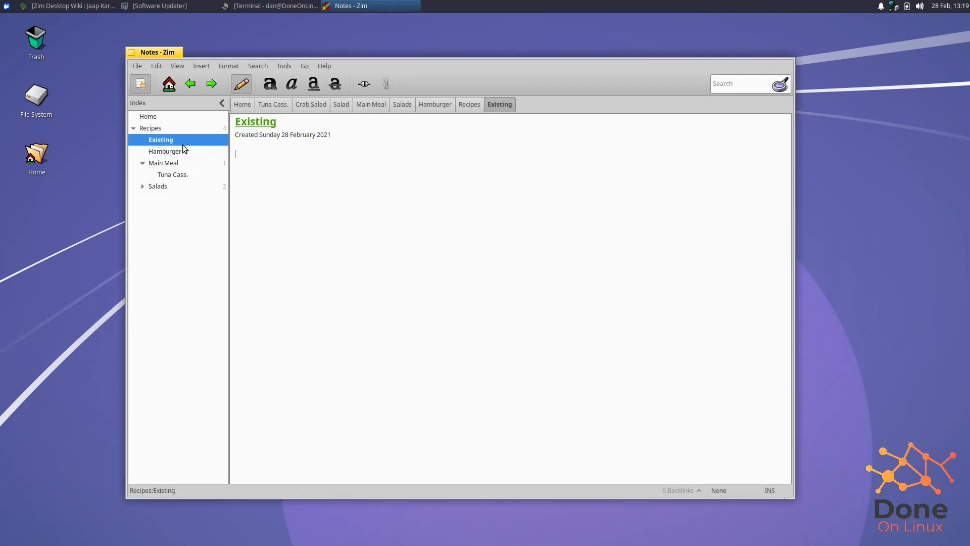
Write the line "My Great Recipes!" in the body of the Recipes page and format it as Heading 2.
left_click(159, 129)
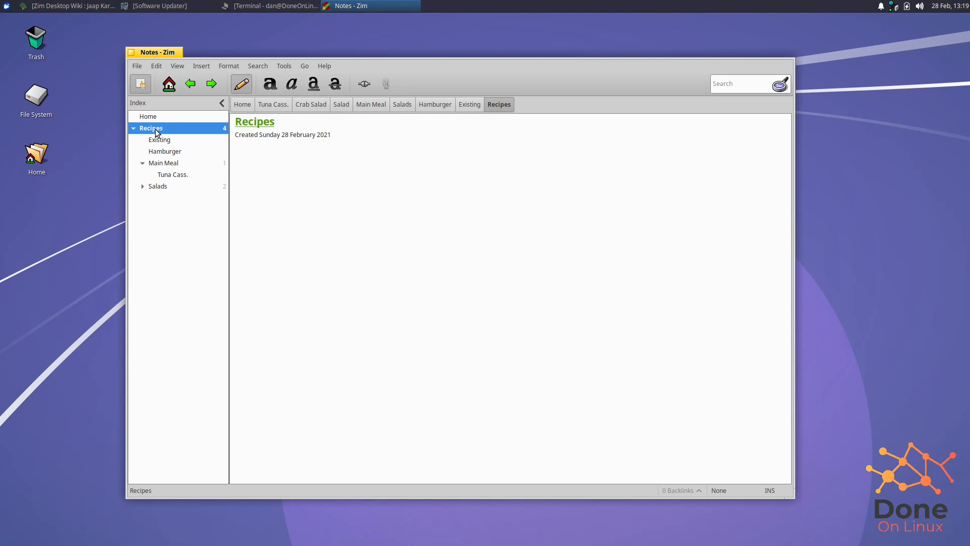
left_click(267, 160)
type("My  Great Recipes!")
key("Return")
key("shift+End")
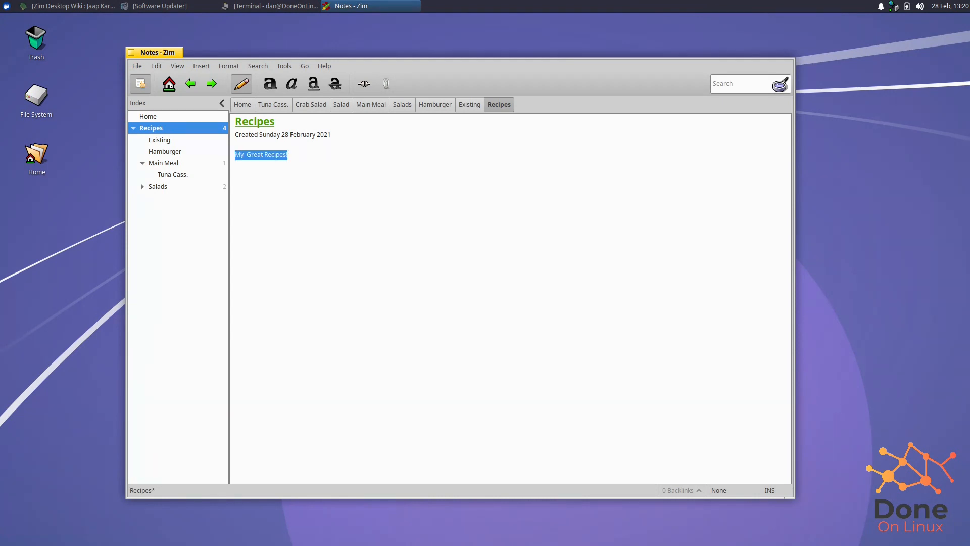
key("ctrl+2")
Remove the extra space between "My" and "Great" in the Recipes page heading.
key("Home")
key("ctrl+Right")
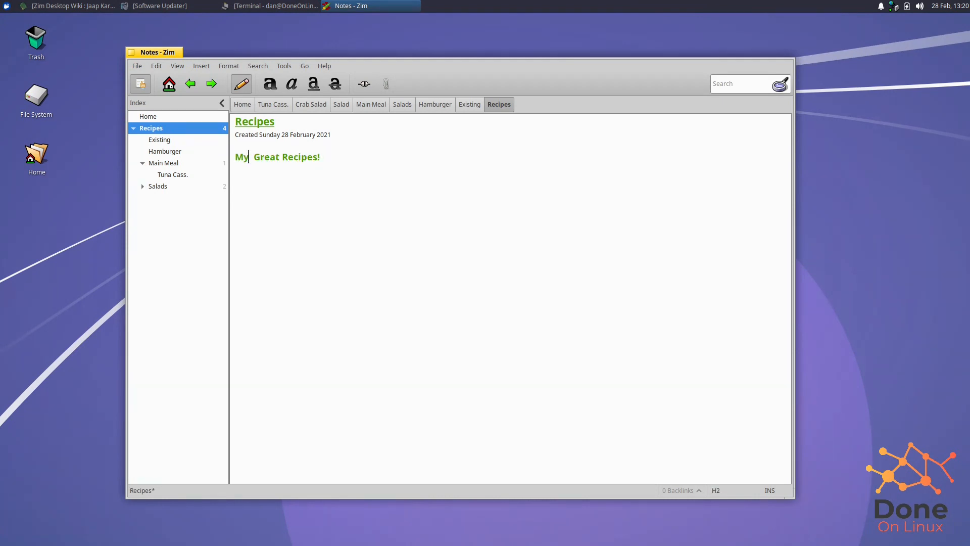
key("Delete")
triple_click(332, 156)
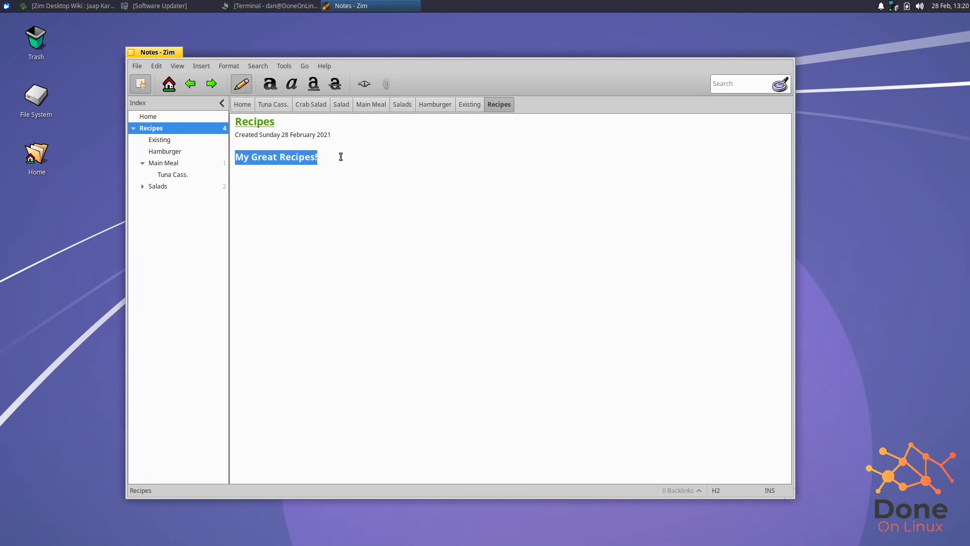
left_click(282, 121)
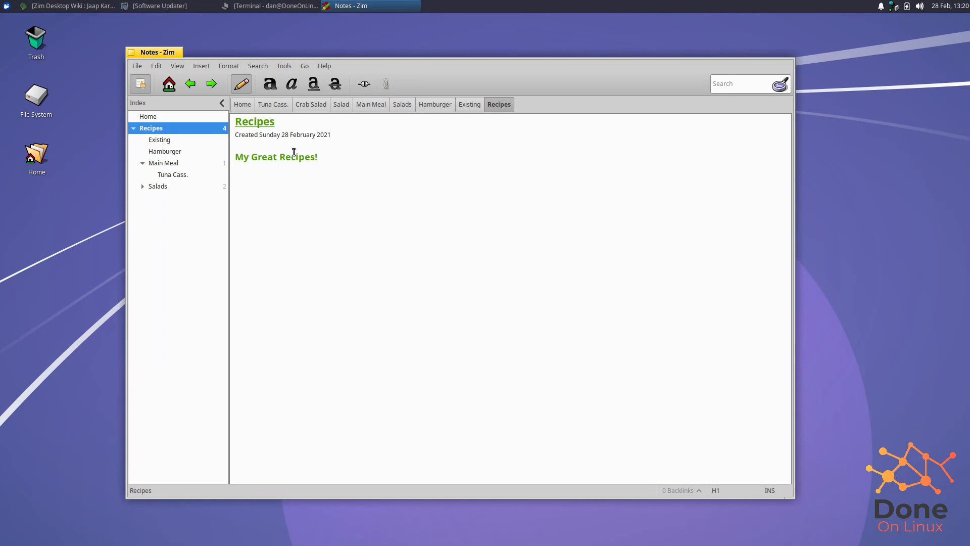
Add a line reading "sub header" below the "My Great Recipes!" heading and format it as Heading 3.
left_click(331, 160)
key("Return")
type("subm header")
key("Delete")
key("Delete")
key("ctrl+3")
Add a line reading "another sub header" below "sub header" and format it as Heading 4.
key("End")
key("Return")
type("another sub header")
key("ctrl+4")
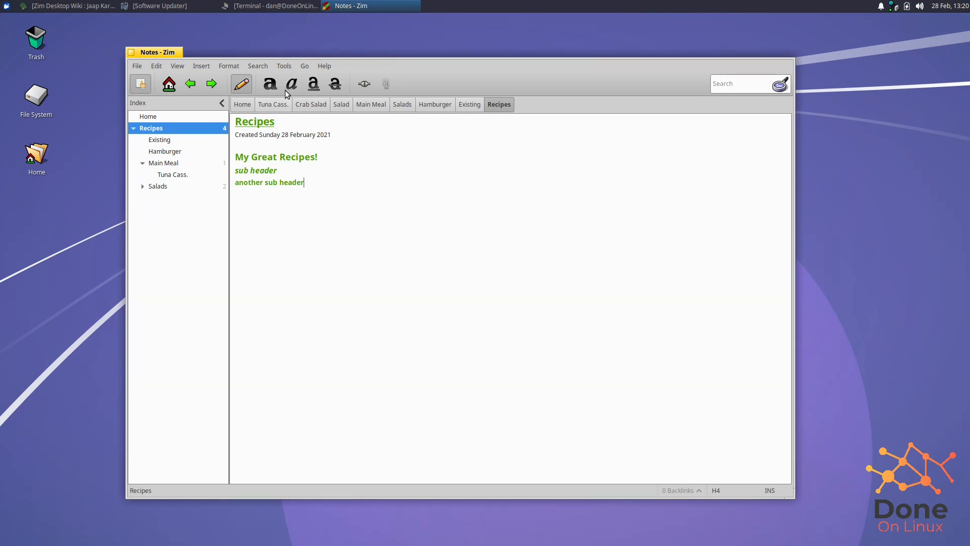
Enable the Table of Contents plugin in the preferences.
left_click(156, 66)
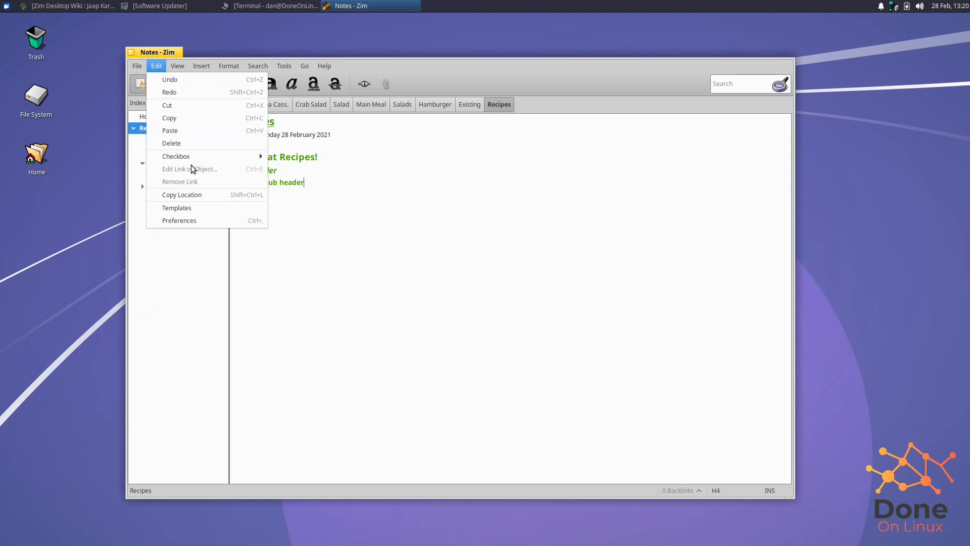
left_click(188, 220)
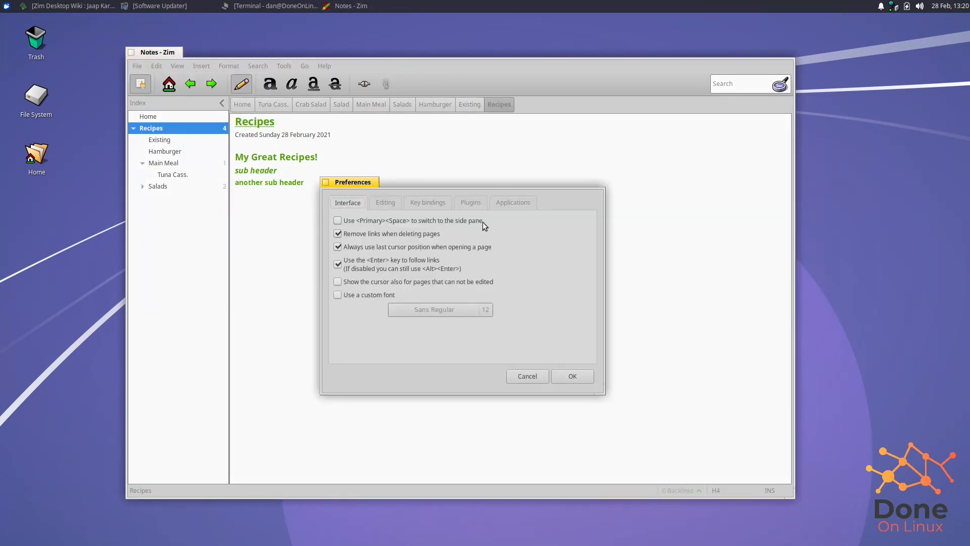
left_click(470, 202)
left_click_drag(456, 241, 462, 331)
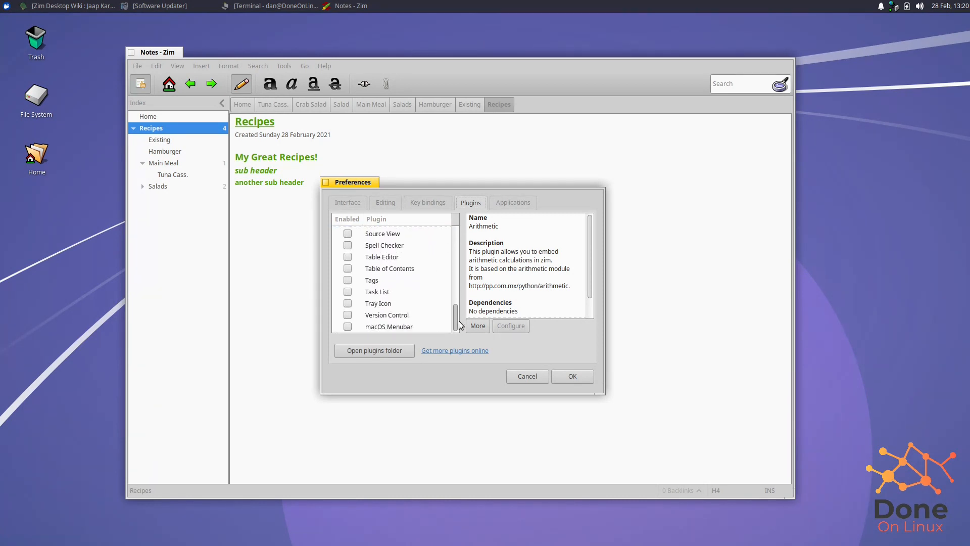
left_click(348, 269)
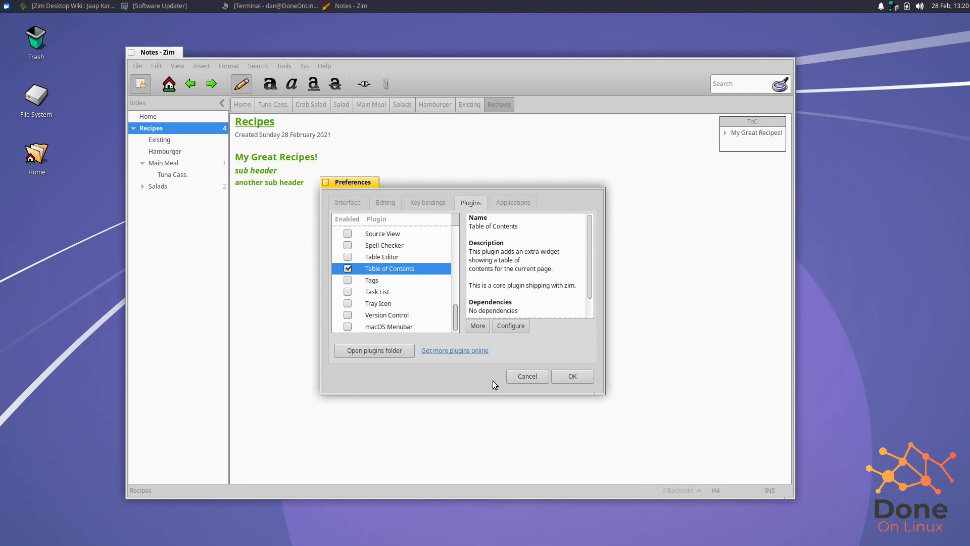
left_click(560, 378)
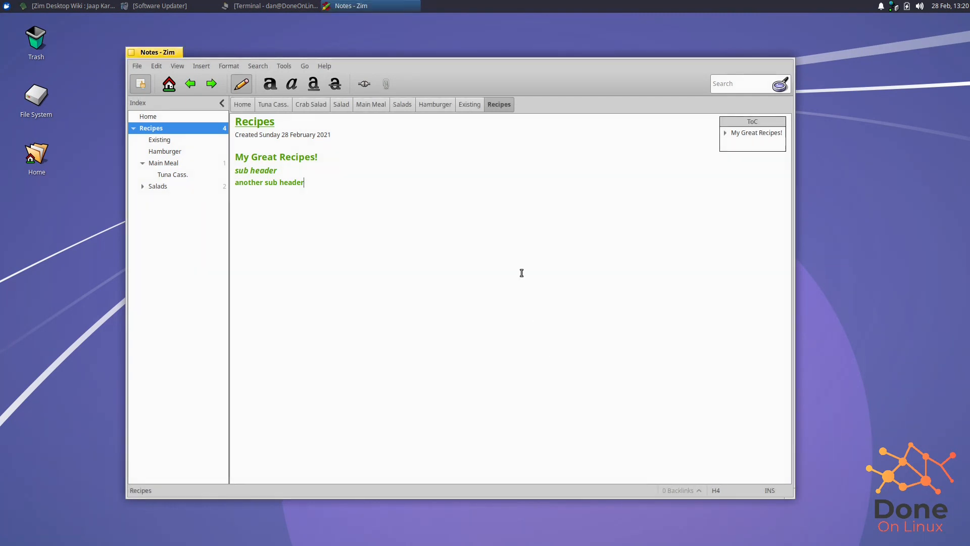
Expand the page's table of contents and jump between its three headings, finishing on "My Great Recipes!".
left_click(725, 133)
left_click(726, 145)
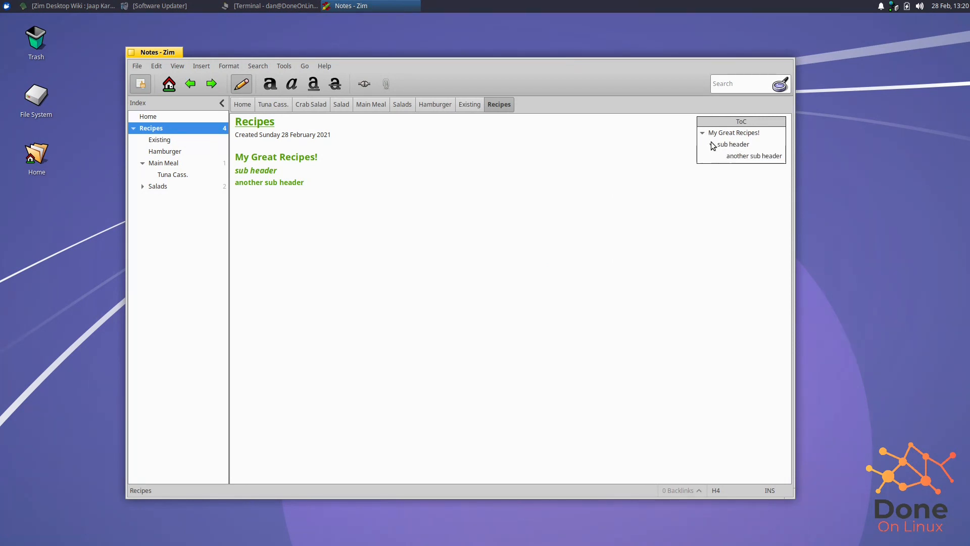
left_click(743, 157)
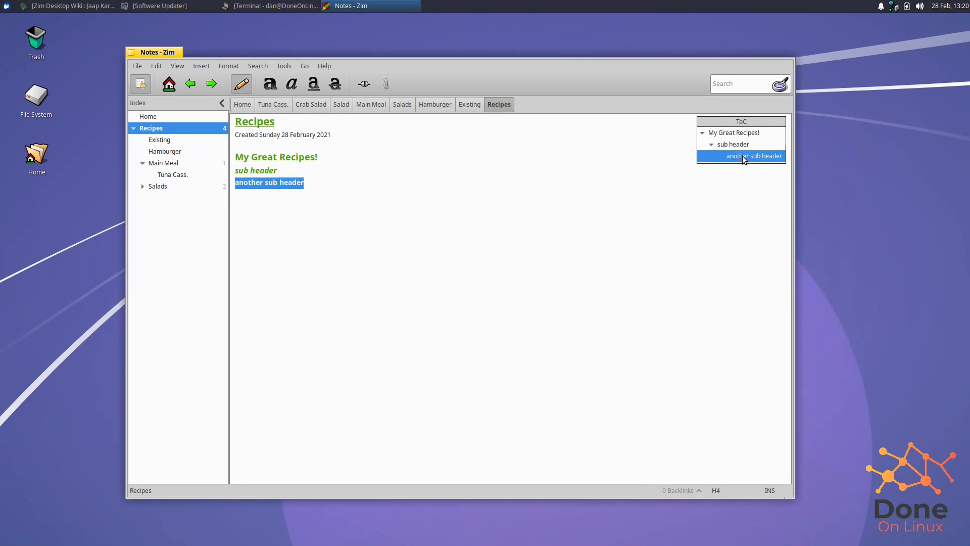
left_click(741, 145)
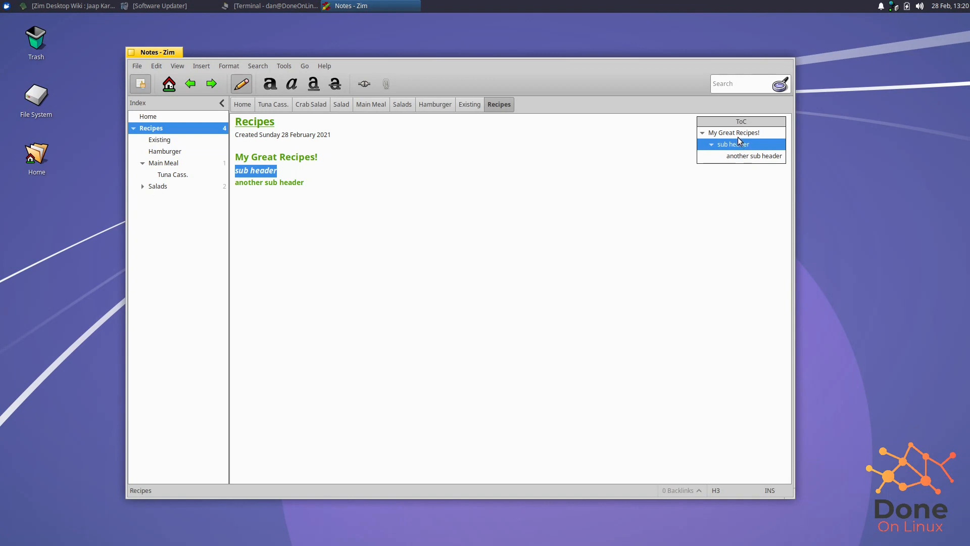
left_click(737, 135)
left_click(738, 144)
left_click(739, 156)
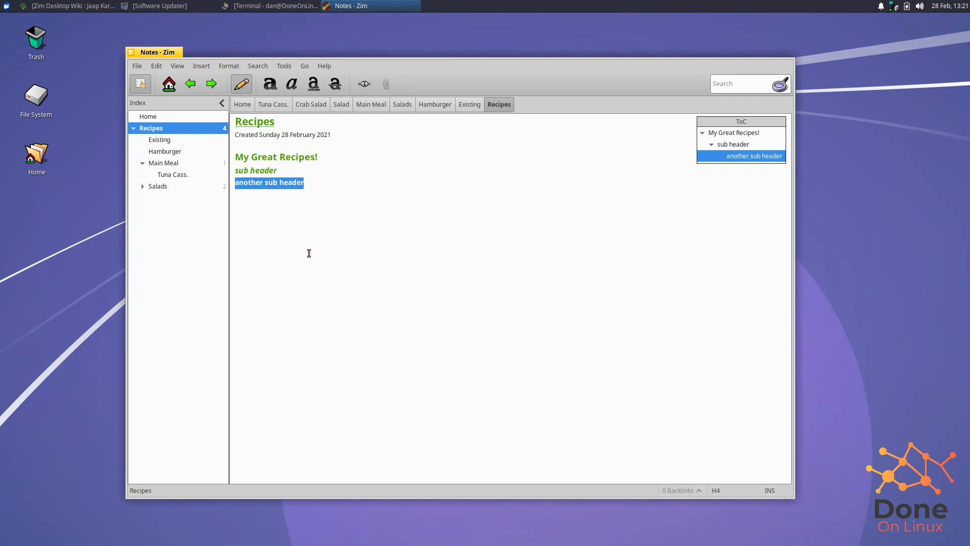
left_click(734, 145)
left_click(738, 155)
left_click(735, 144)
left_click(734, 133)
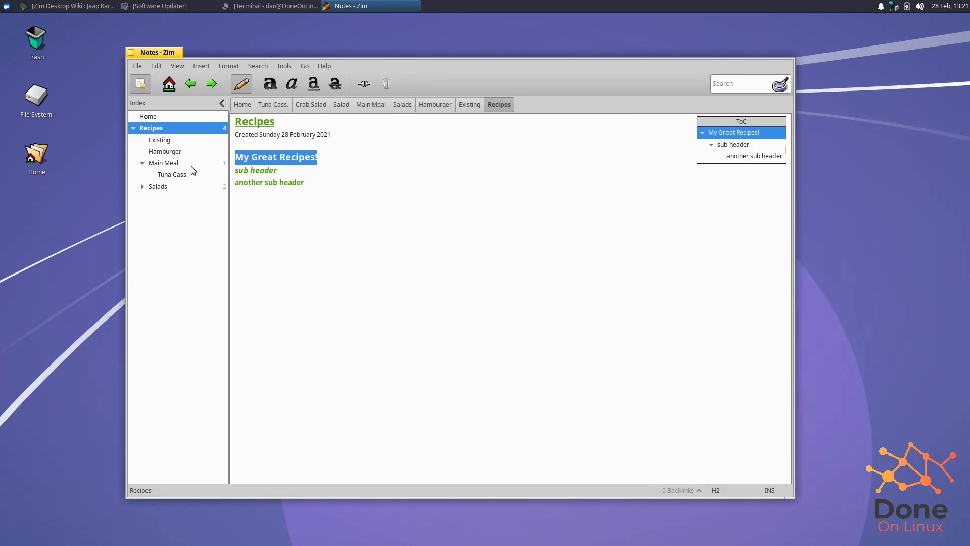
Add a checkbox list to the Hamburger page with the items "Buy more hamburger" and "Buy dressing".
left_click(315, 212)
left_click(173, 156)
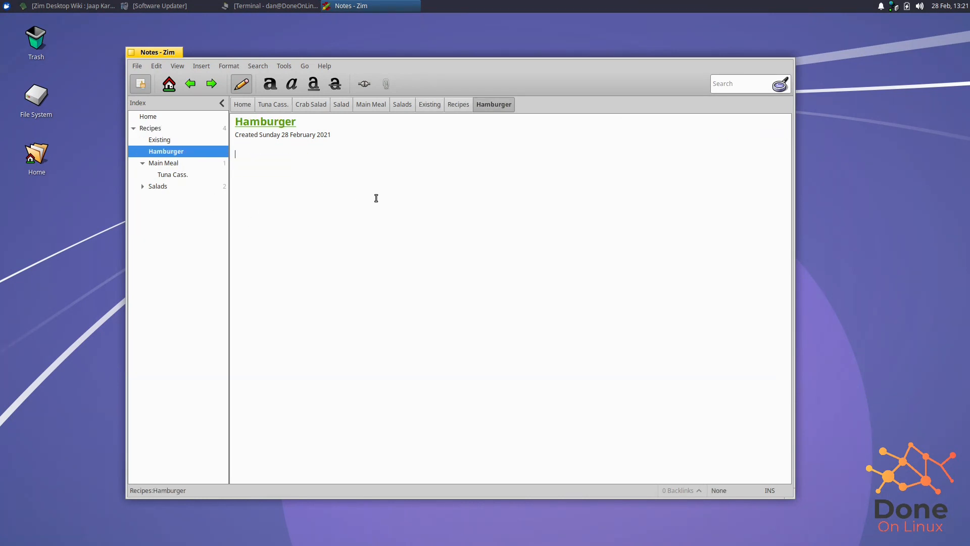
left_click(201, 67)
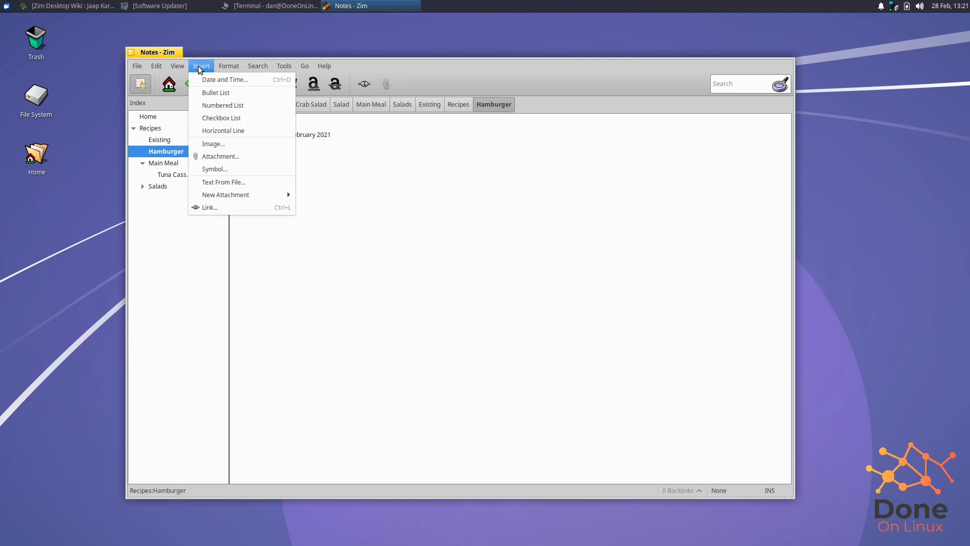
left_click(229, 118)
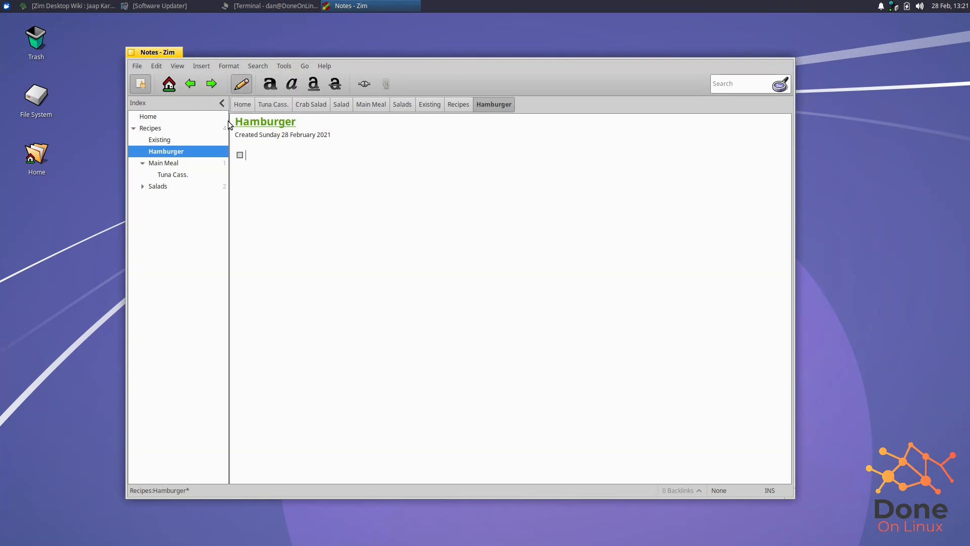
type("Buy more hamburger")
key("Return")
type("Buy dressing")
Visit the Home, Existing and Main Meal pages and return to the Hamburger page.
left_click(163, 117)
left_click(185, 141)
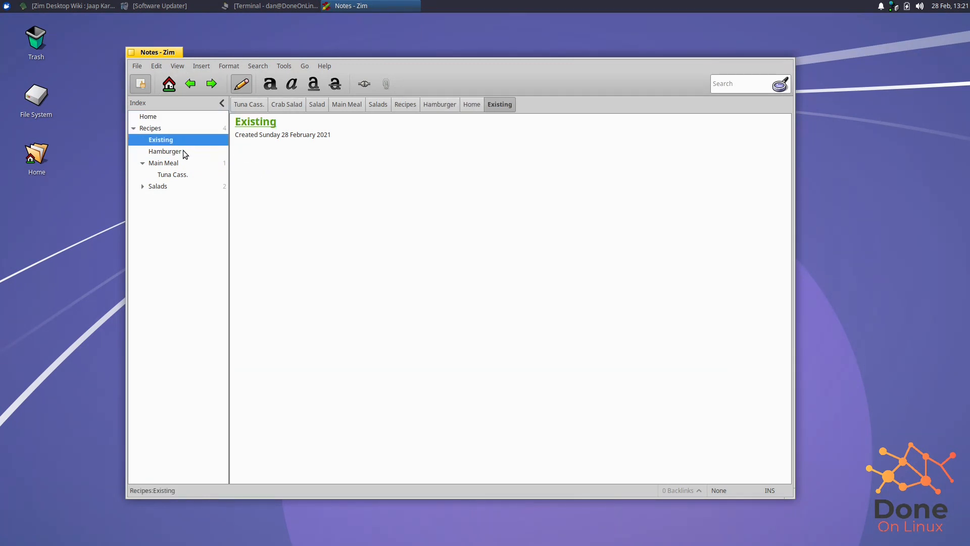
left_click(181, 163)
left_click(181, 152)
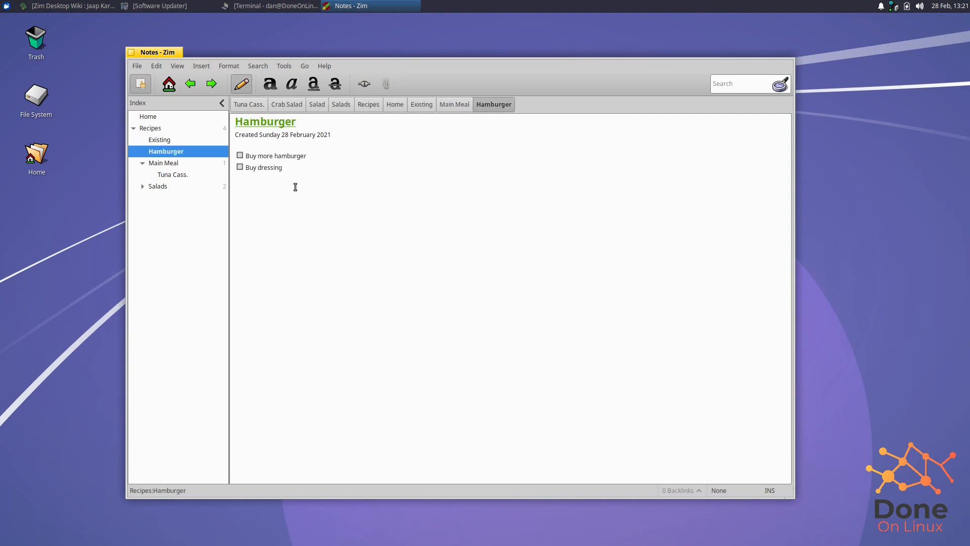
Enable the Task List plugin in the preferences.
left_click(160, 70)
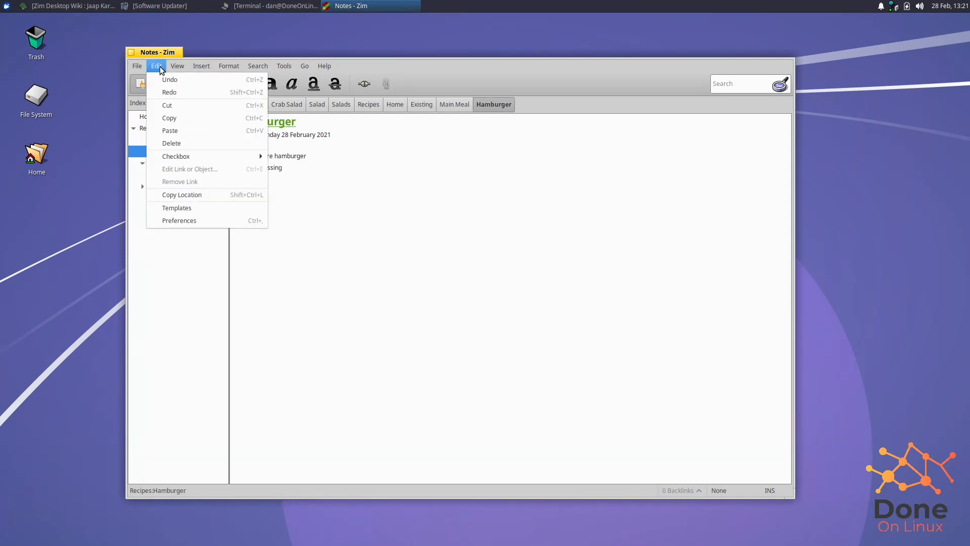
left_click(190, 219)
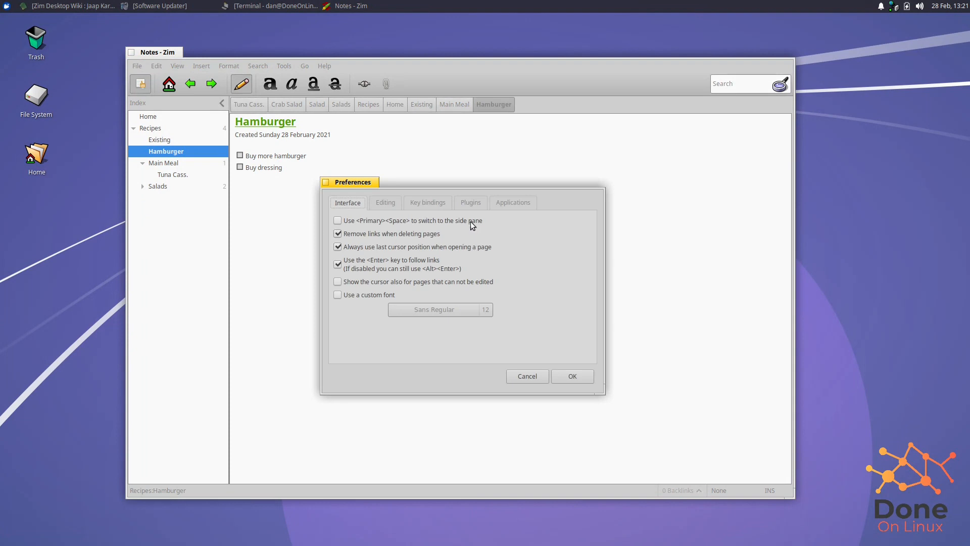
left_click(470, 202)
scroll(433, 293, "down", 5)
scroll(434, 293, "down", 3)
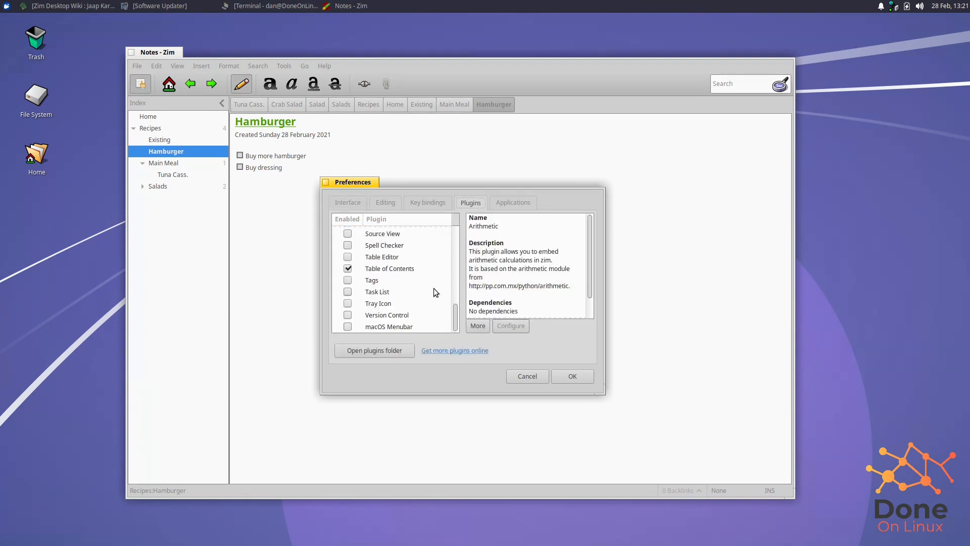
left_click(348, 293)
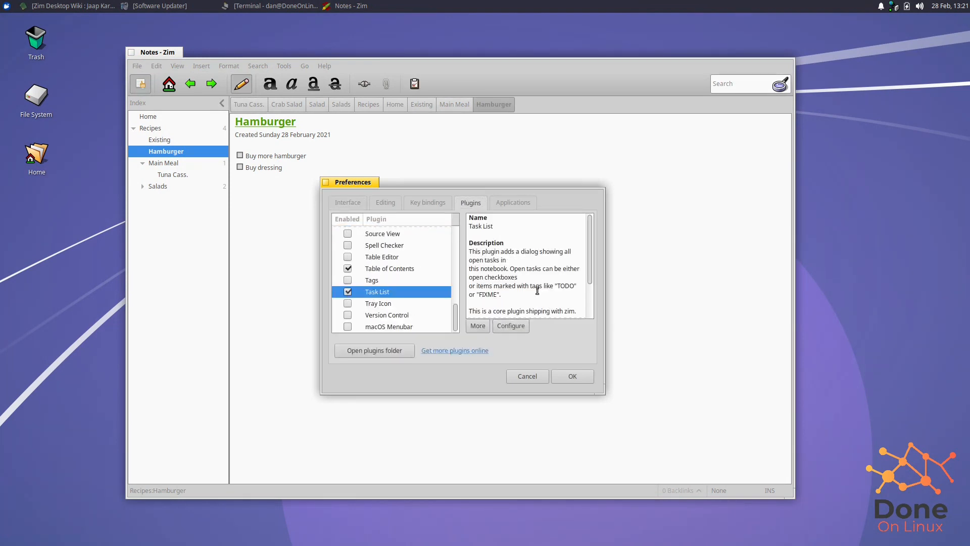
left_click(567, 376)
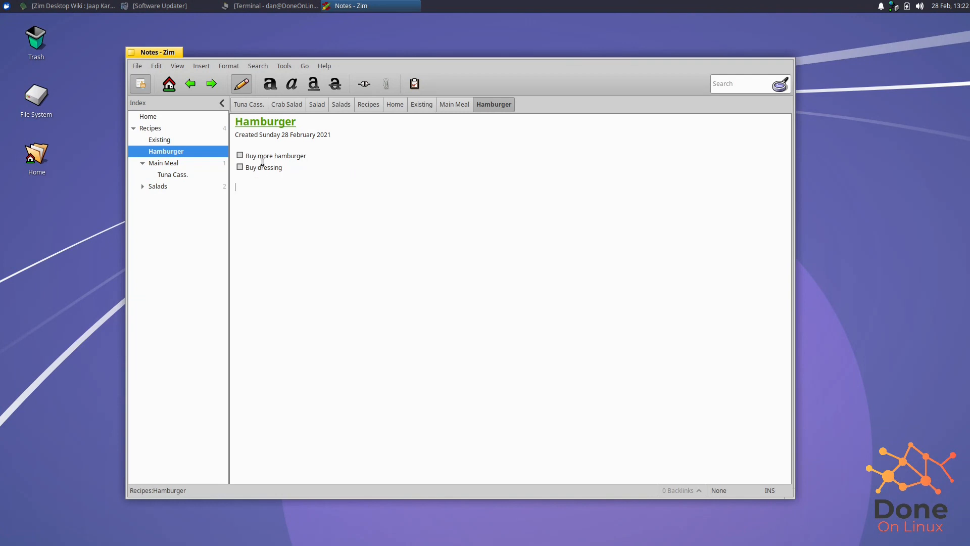
View the notebook's task list in an enlarged window with a wider tags column, jump to each task's checkbox, and close it.
left_click(418, 83)
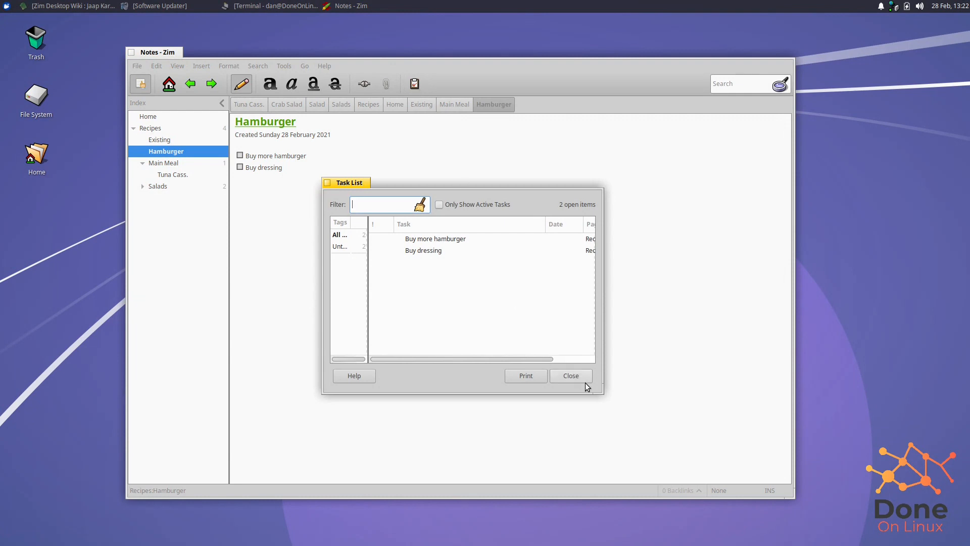
left_click_drag(596, 389, 696, 416)
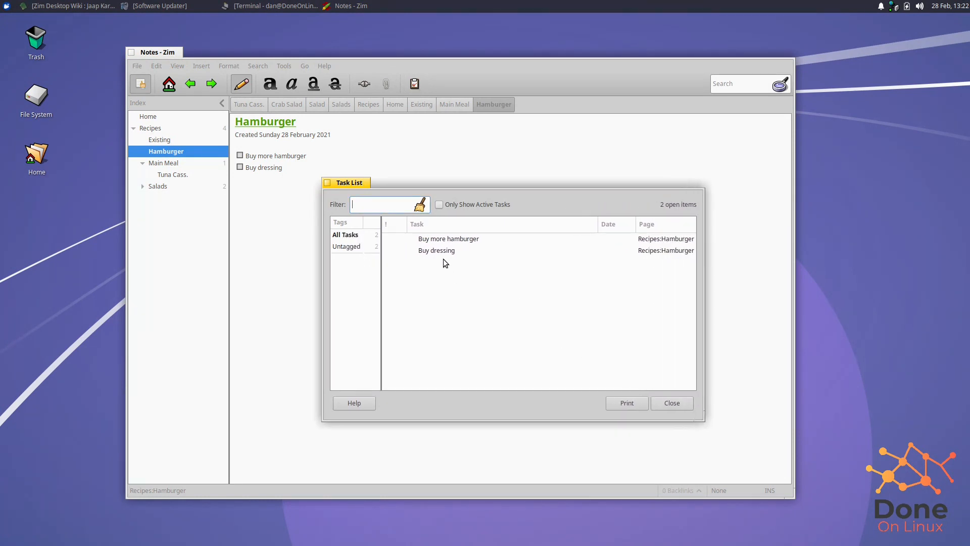
left_click(445, 241)
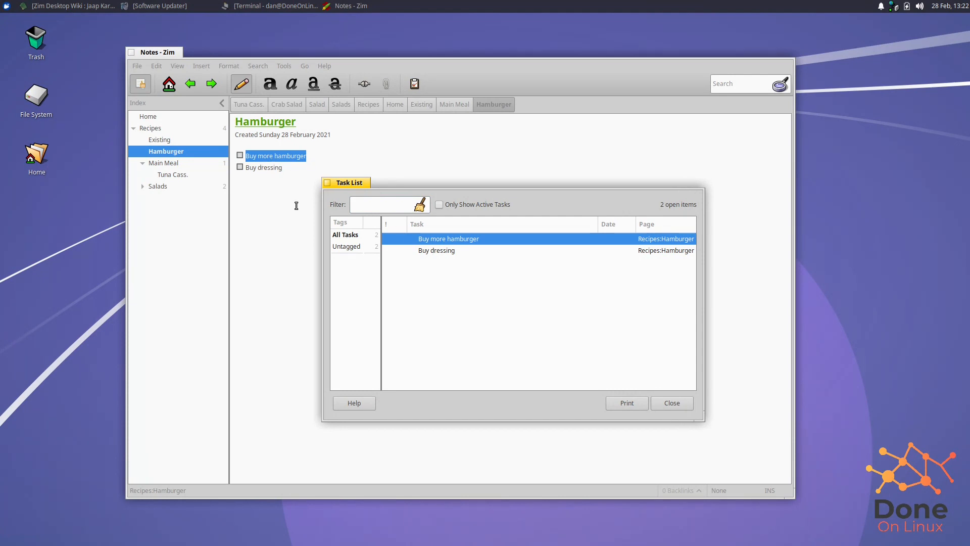
left_click(431, 251)
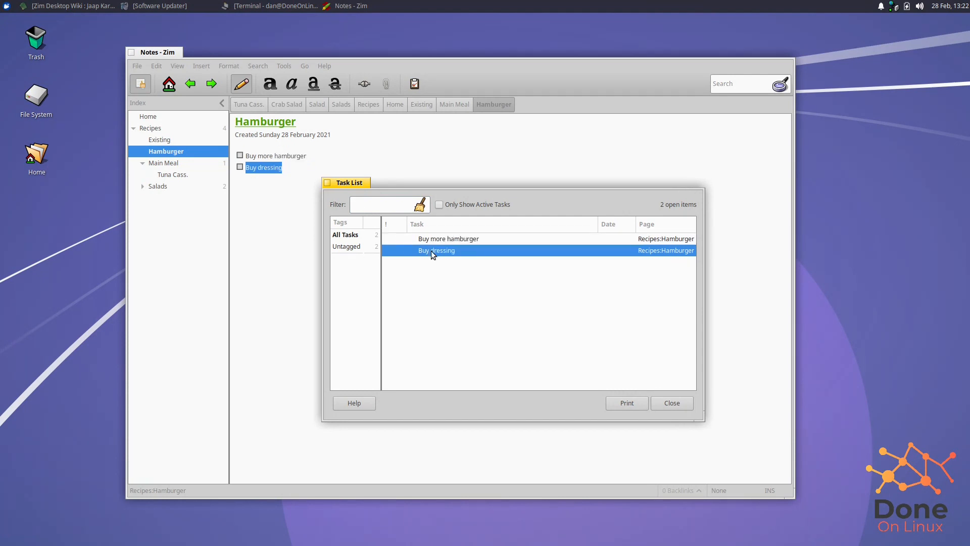
left_click(472, 240)
left_click_drag(381, 255, 420, 255)
left_click(672, 403)
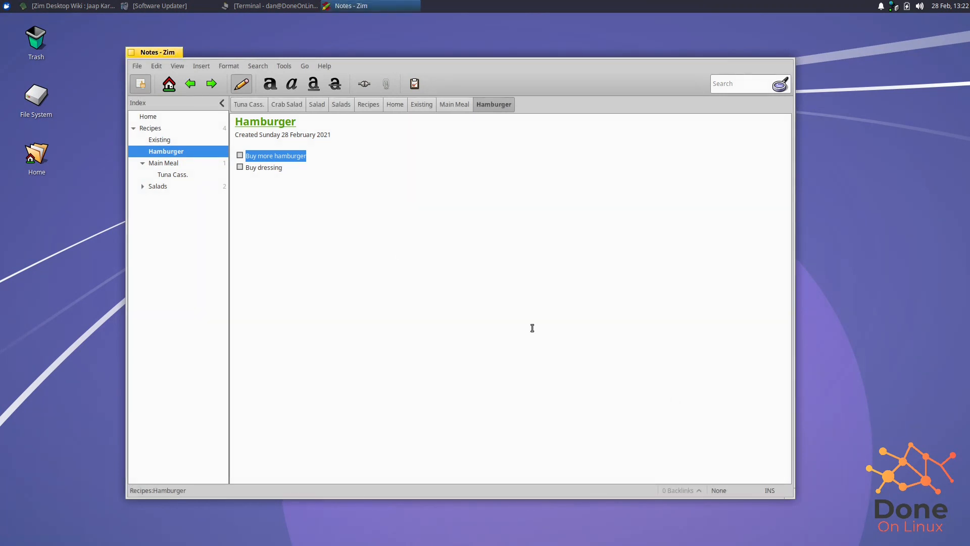
Add the due date "<2021-03-25" to the "Buy more hamburger" item and check it in the task list.
left_click(327, 157)
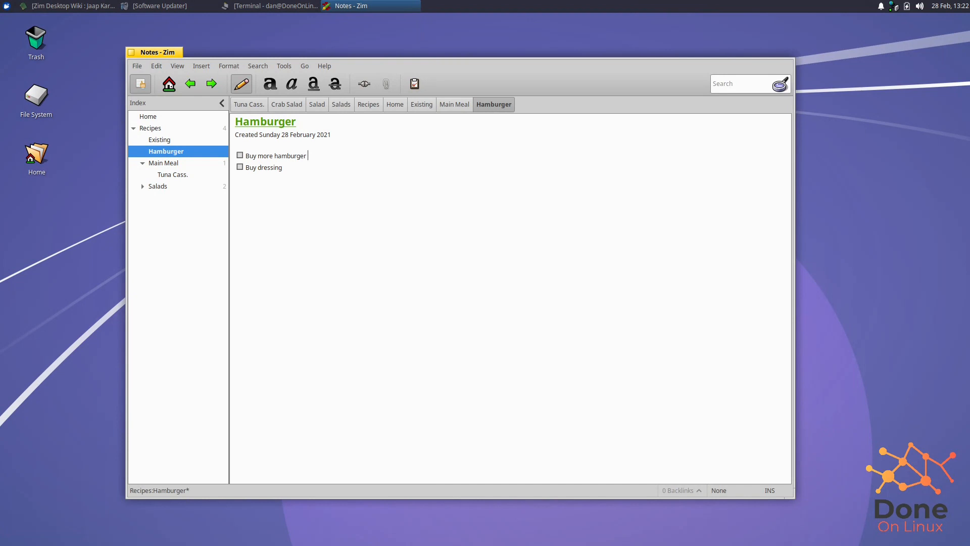
type("<2021-03-25")
left_click(416, 83)
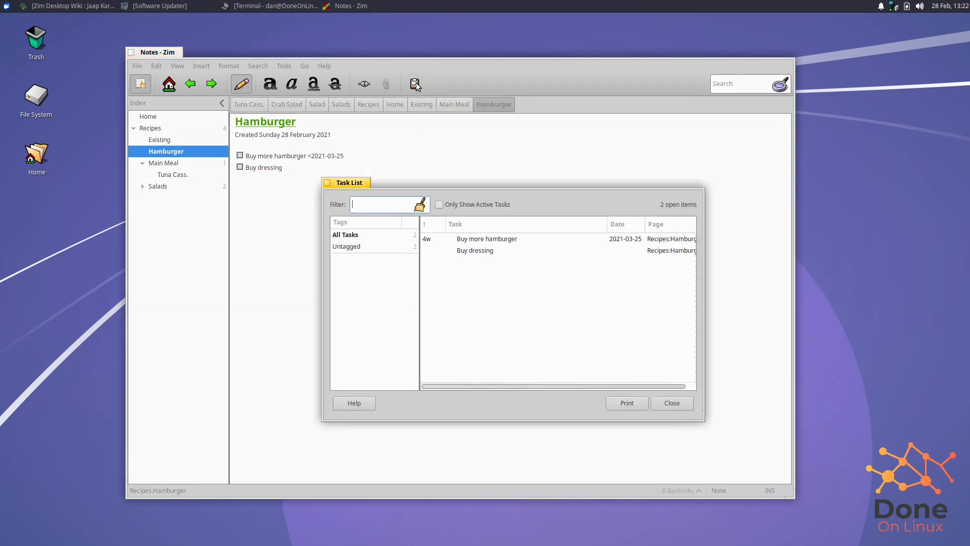
left_click(428, 241)
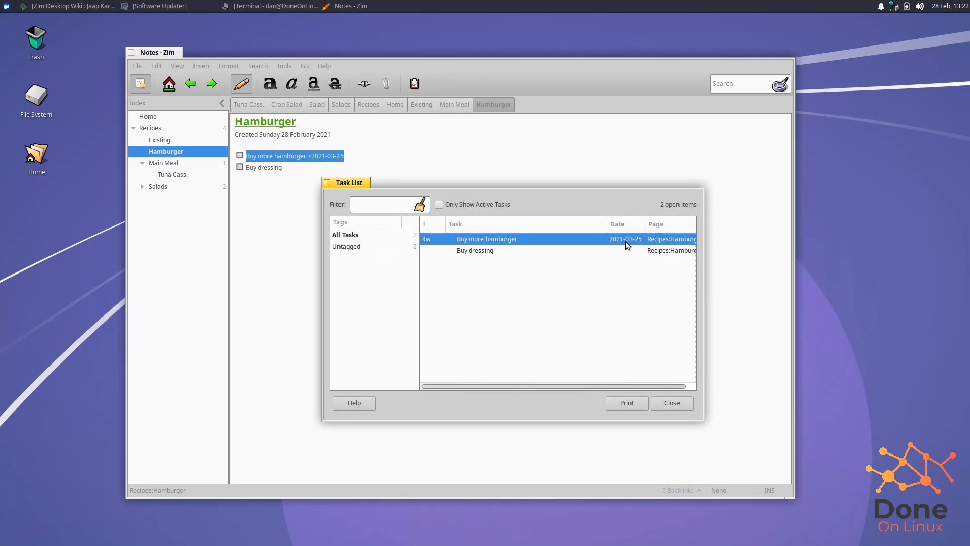
left_click(673, 402)
Append the priority marker "!!!" after the "Buy more hamburger" due date and check it in the task list.
left_click(360, 158)
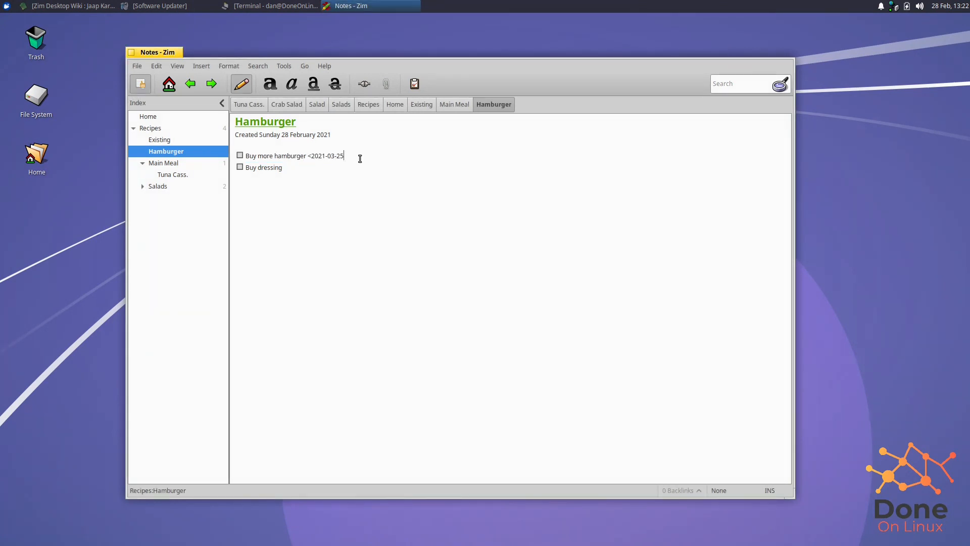
type("!!!")
left_click(415, 84)
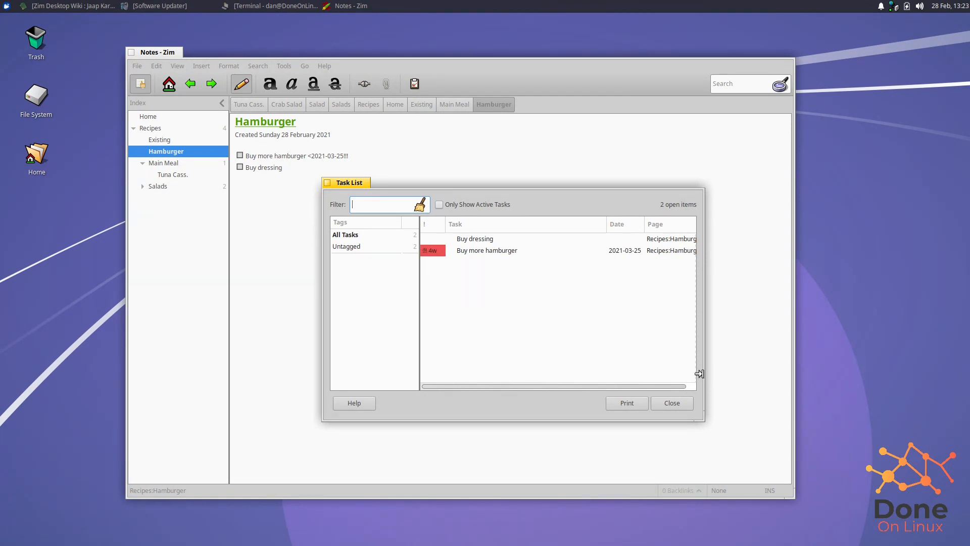
left_click(672, 403)
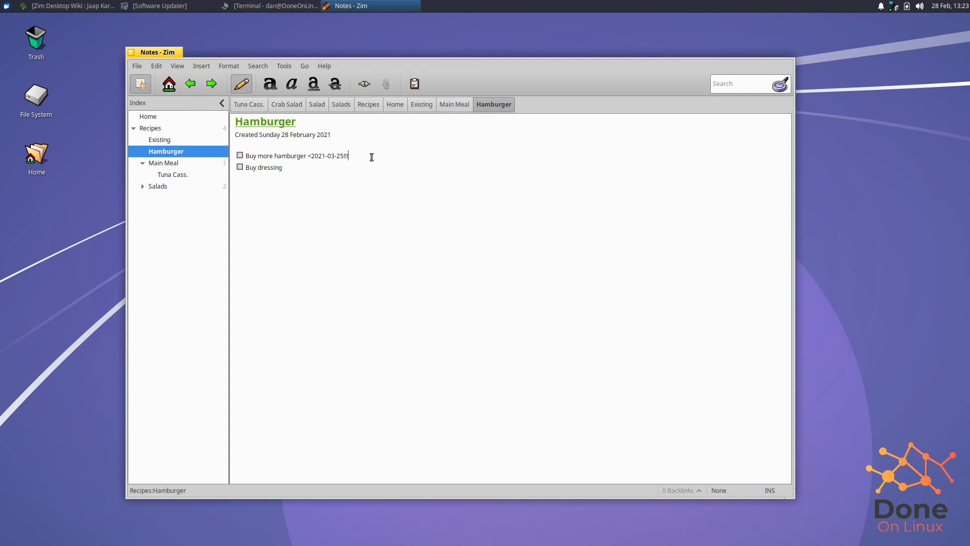
type("@Cokoking C")
key("BackSpace")
key("BackSpace")
key("BackSpace")
Filter the task list by the Cooking tag, jump to its task on the page, and close the list.
left_click(414, 83)
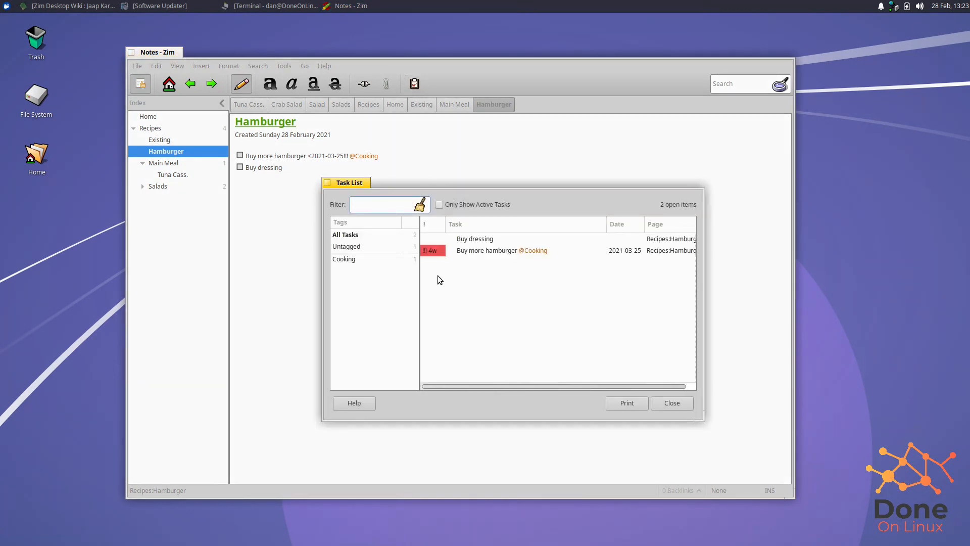
left_click(346, 259)
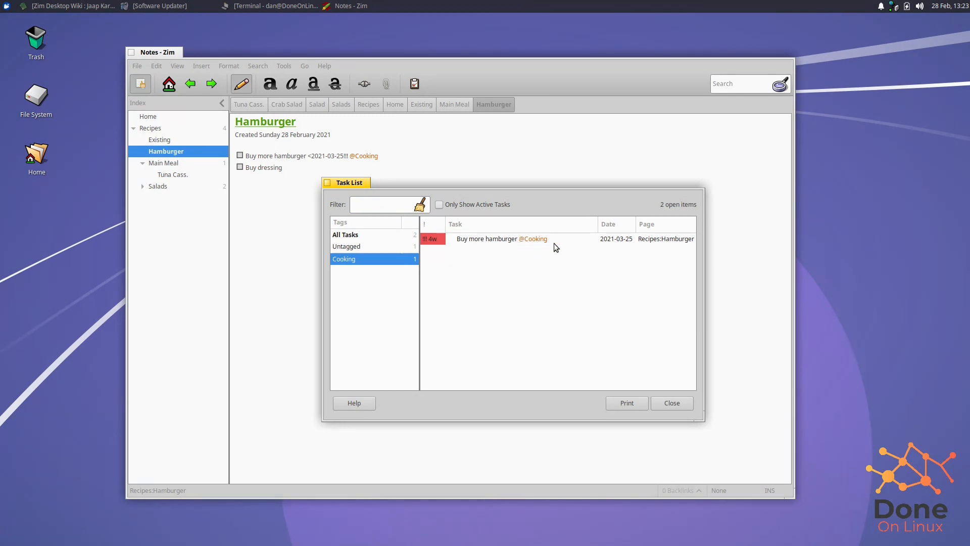
left_click(481, 241)
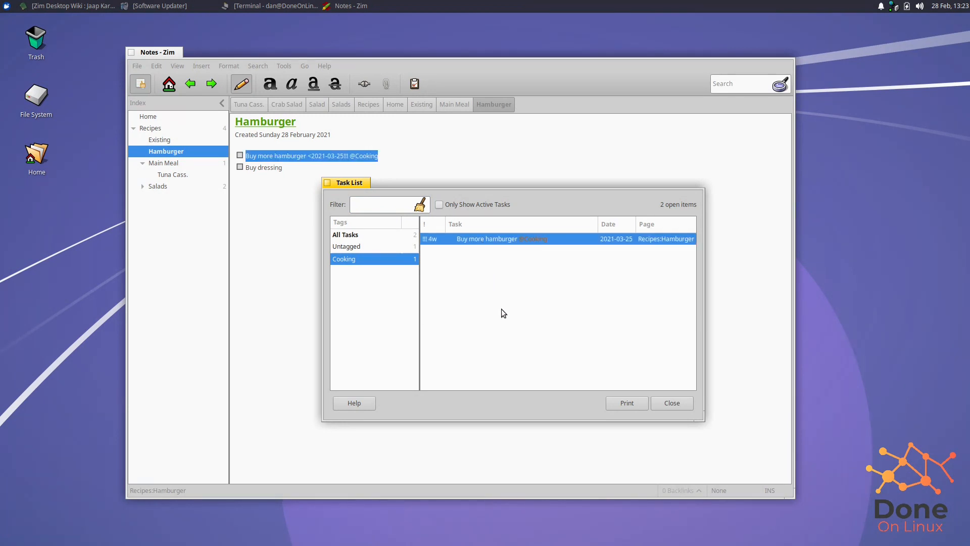
left_click(672, 403)
left_click(284, 171)
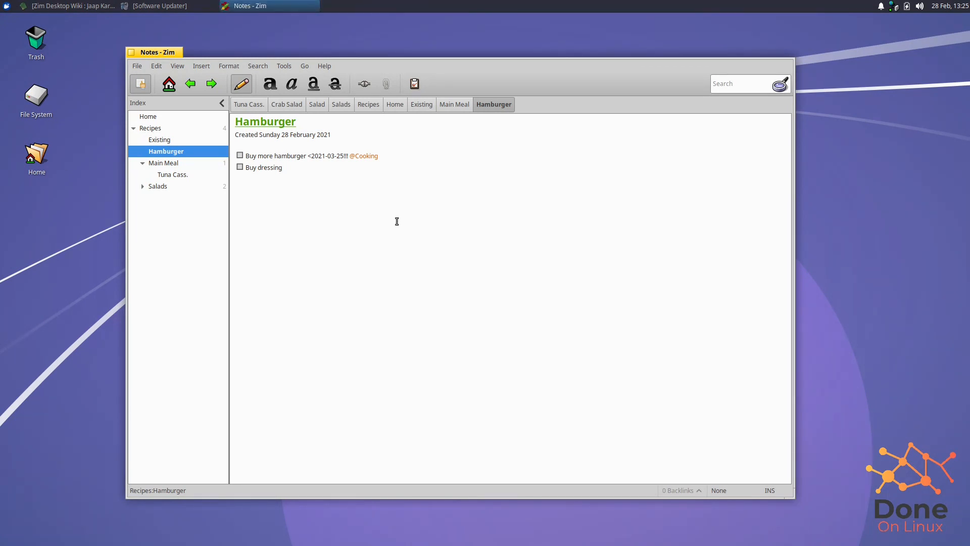
Examine the Spell Checker plugin's description and dependencies in the preferences.
left_click(157, 66)
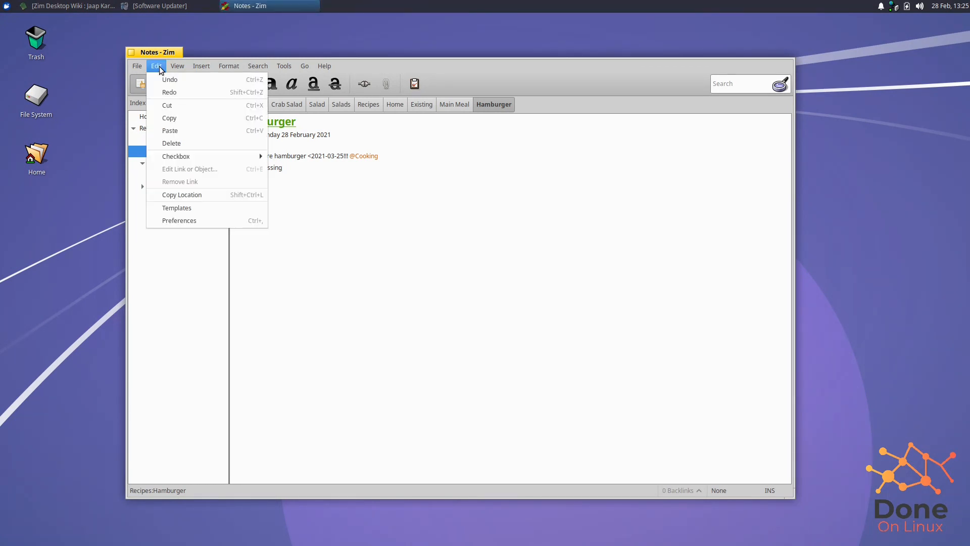
left_click(188, 219)
left_click(470, 204)
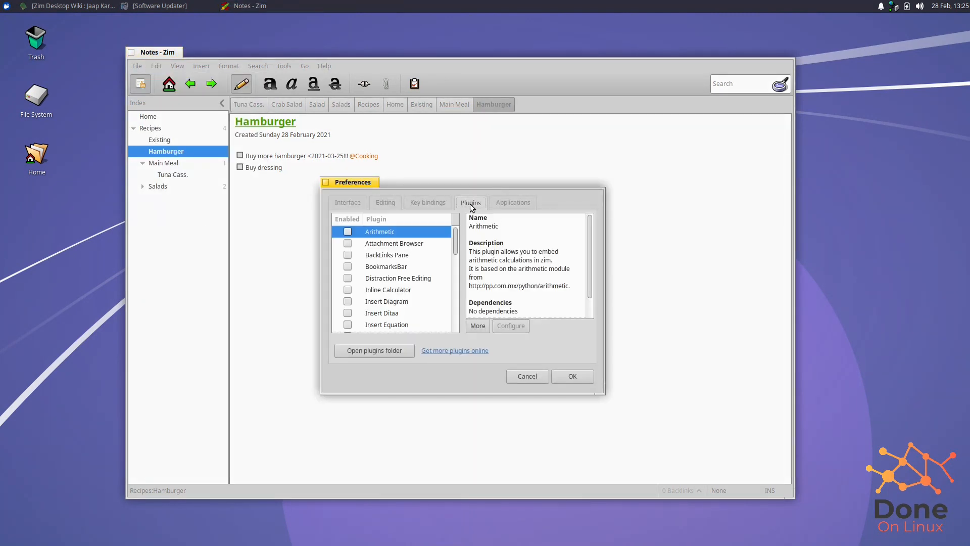
scroll(418, 290, "down", 8)
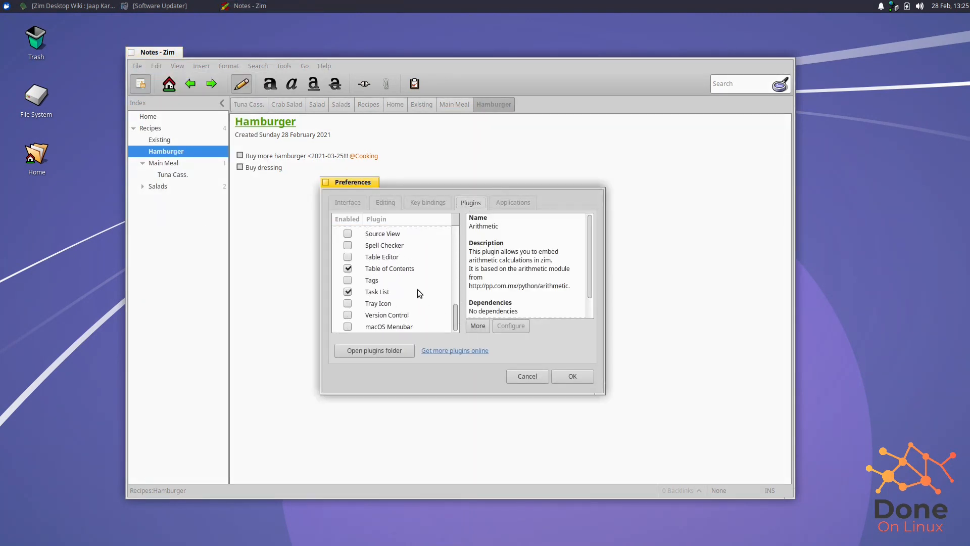
left_click(373, 247)
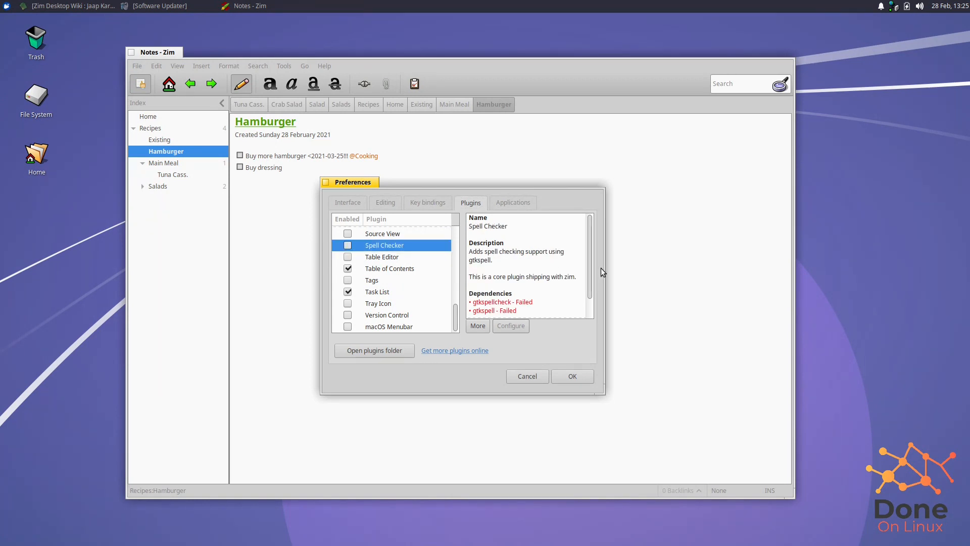
left_click_drag(590, 277, 590, 302)
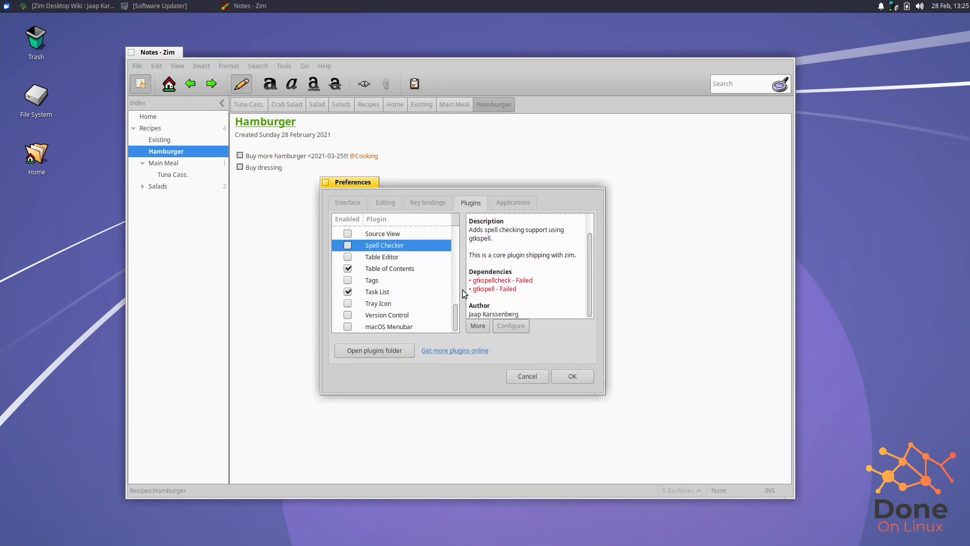
Copy the dependency name "gtkspellcheck" from the Spell Checker plugin's details and close the preferences.
left_click_drag(473, 280, 529, 284)
left_click(520, 289)
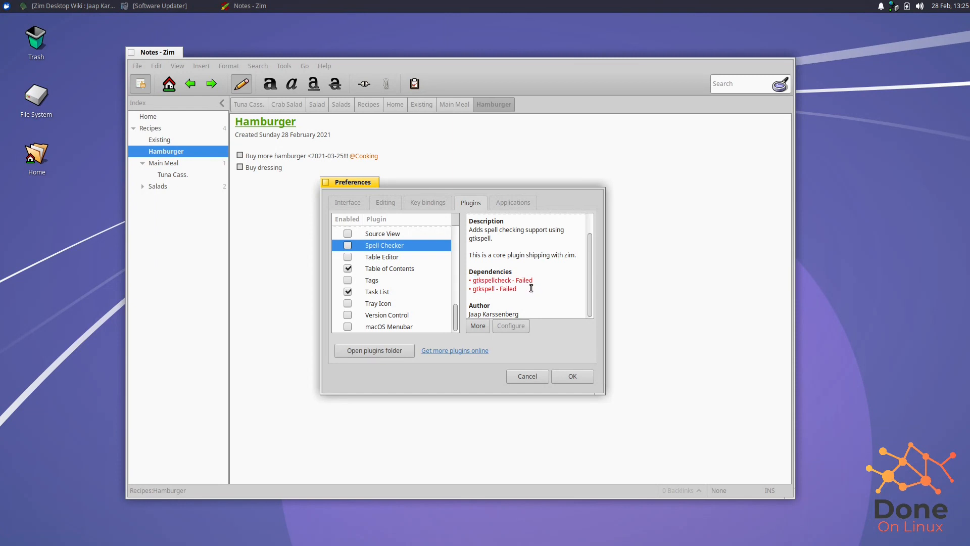
double_click(487, 281)
right_click(499, 282)
left_click(531, 299)
left_click(572, 377)
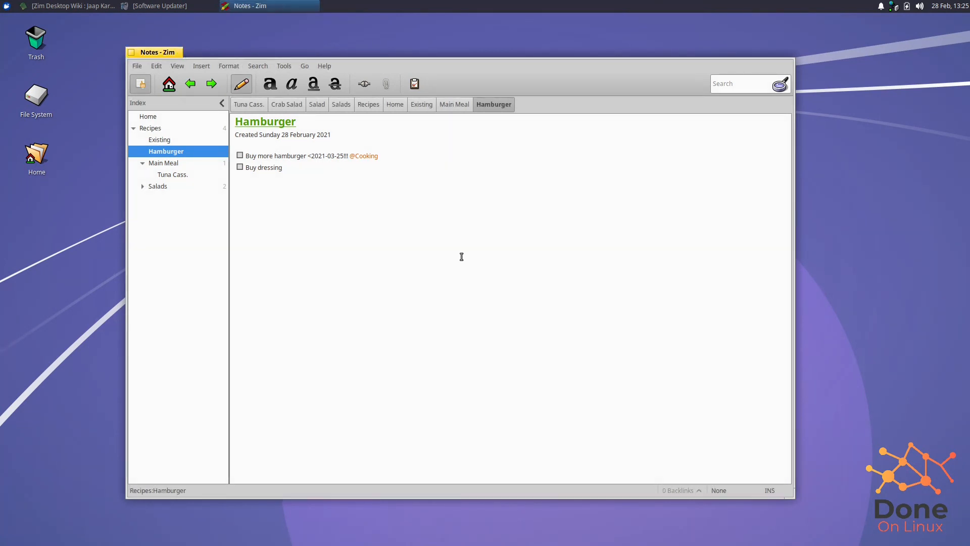
Launch Synaptic Package Manager and authenticate with the account password.
left_click(6, 6)
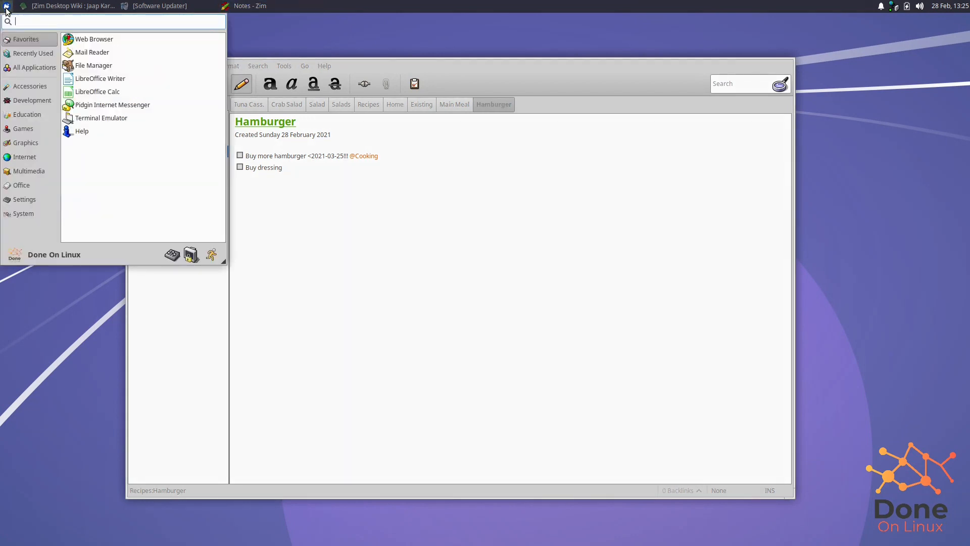
type("syn")
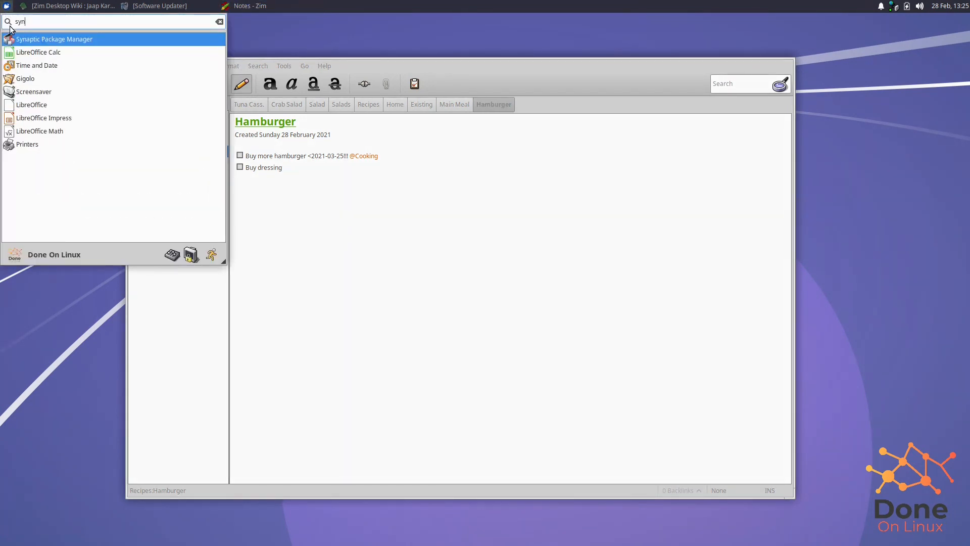
left_click(53, 37)
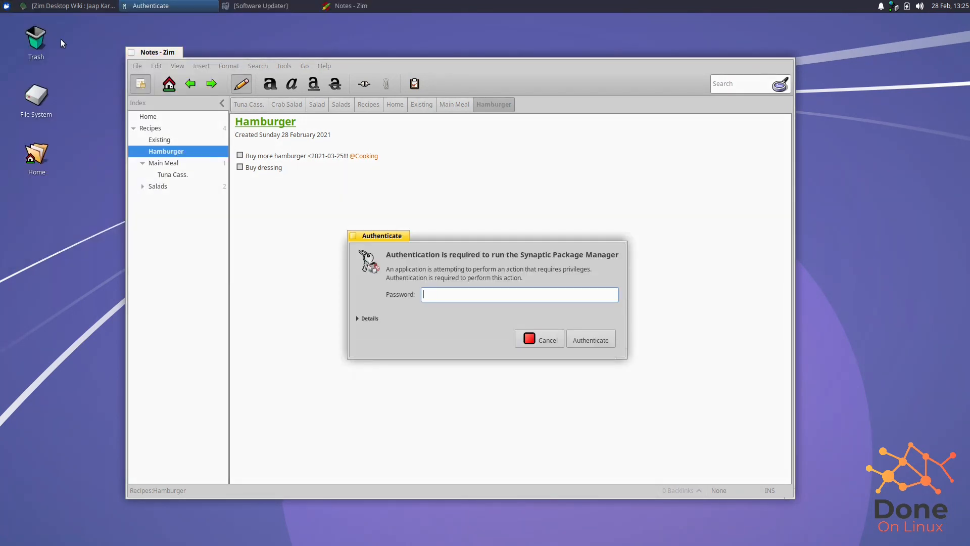
type("•••••••")
key("Return")
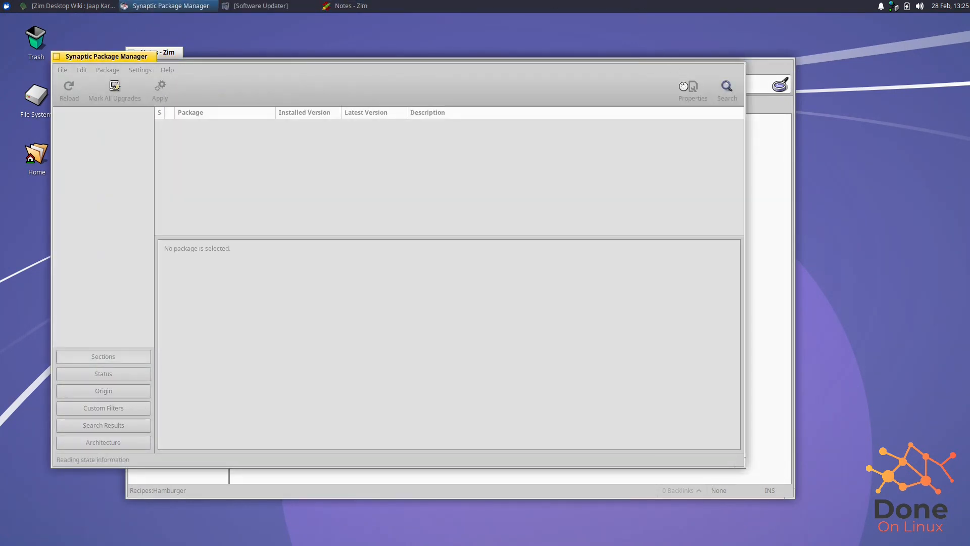
Search the package list for the copied dependency name "gtkspellcheck".
left_click(731, 90)
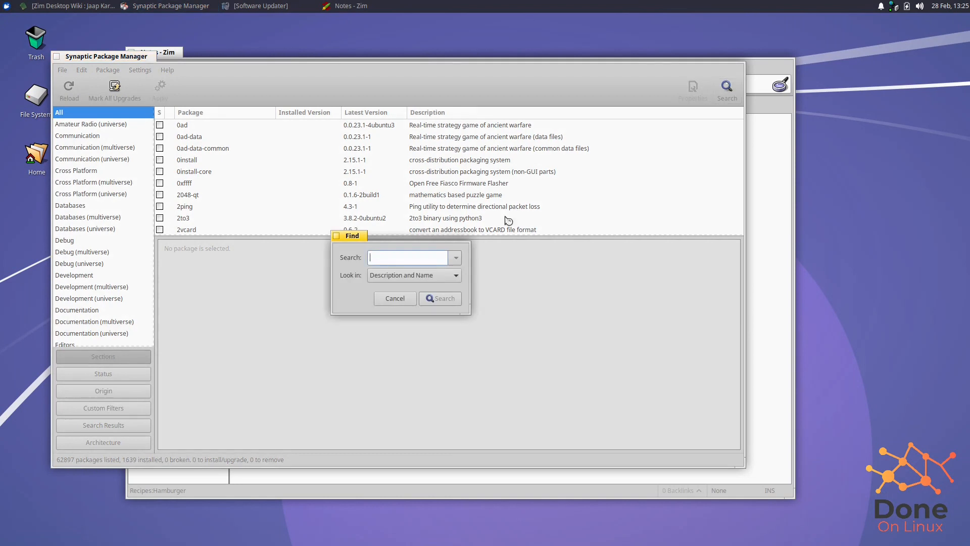
key("ctrl+v")
left_click(438, 297)
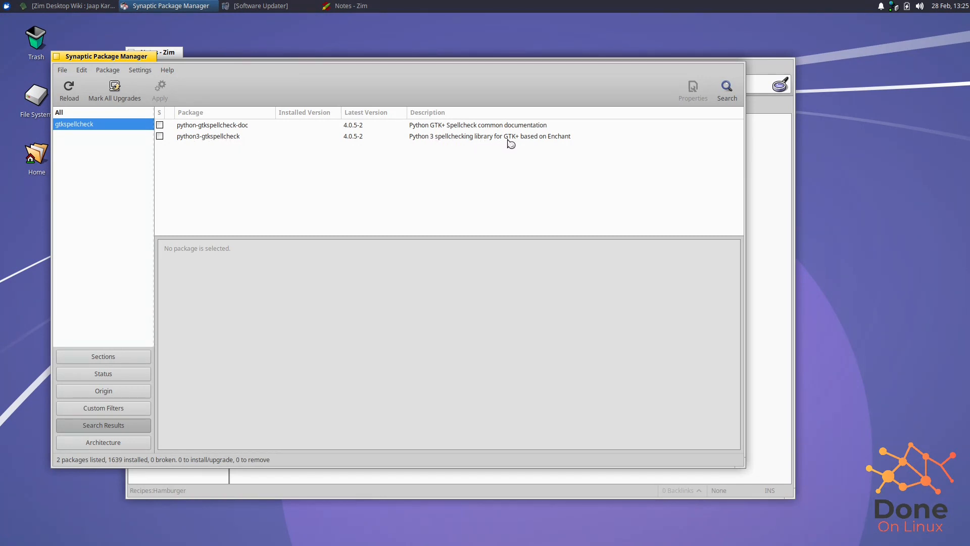
Mark python3-gtkspellcheck and its required package python3-enchant for installation, and apply the changes.
left_click(562, 141)
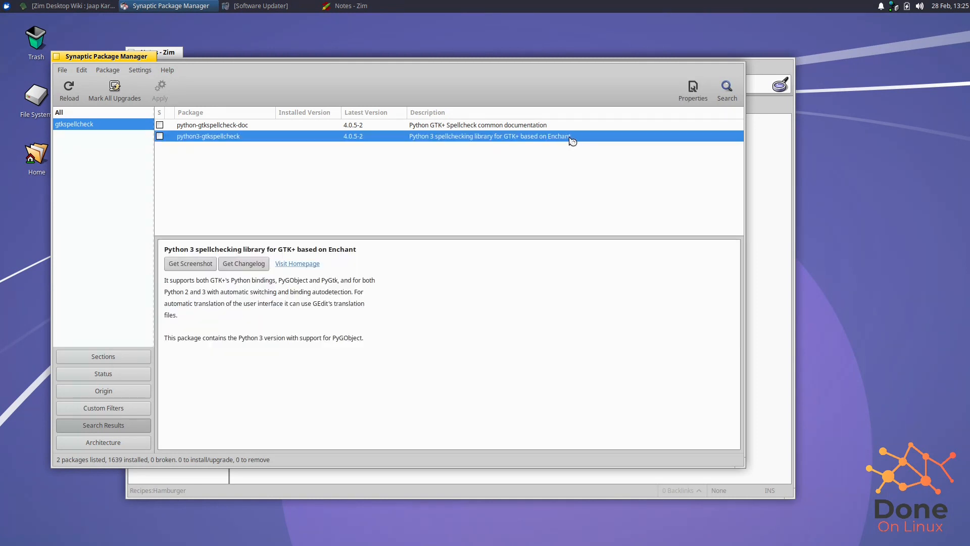
left_click(161, 137)
left_click(176, 156)
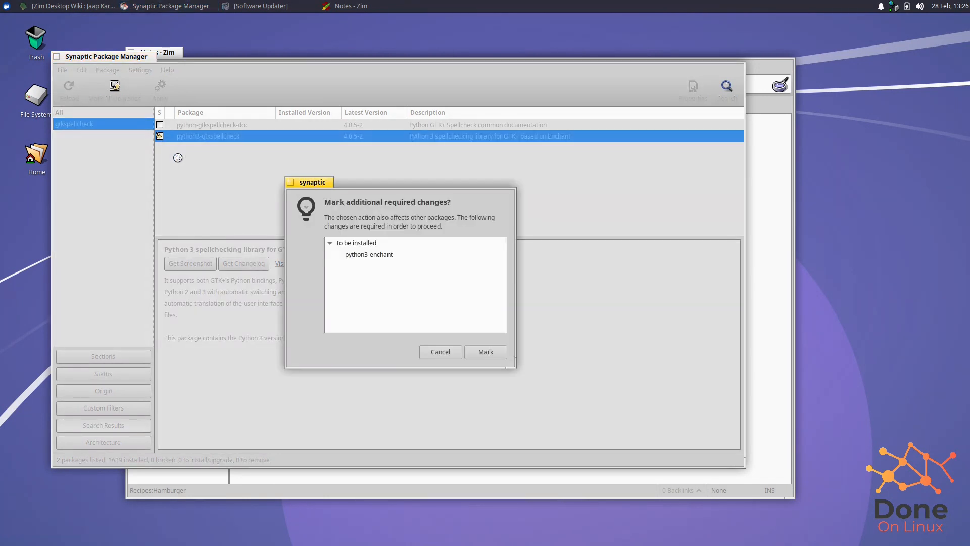
left_click(486, 351)
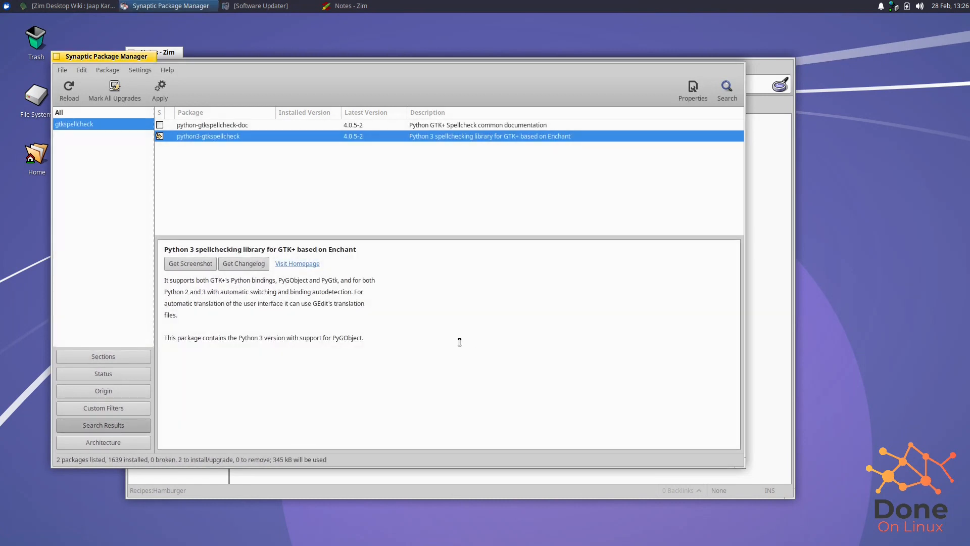
left_click(159, 92)
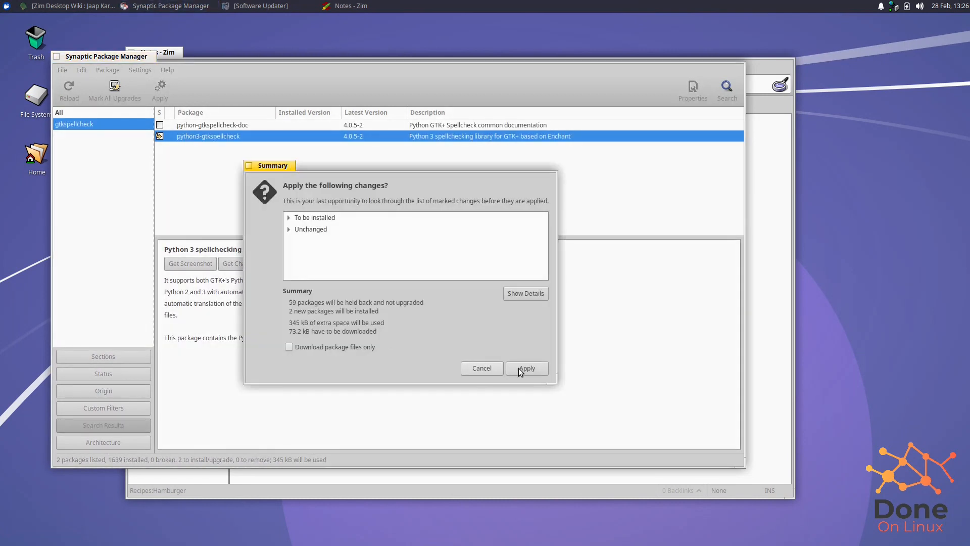
left_click(522, 369)
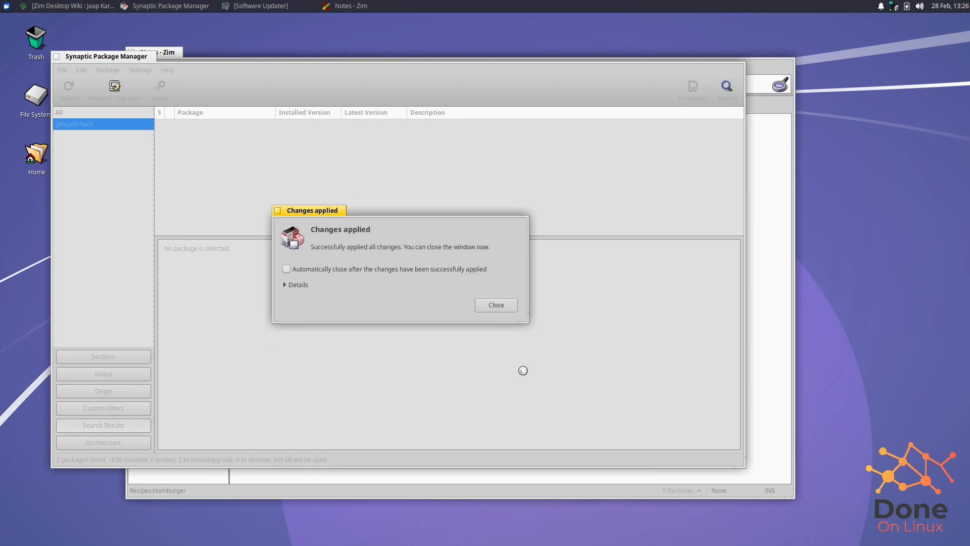
left_click(500, 305)
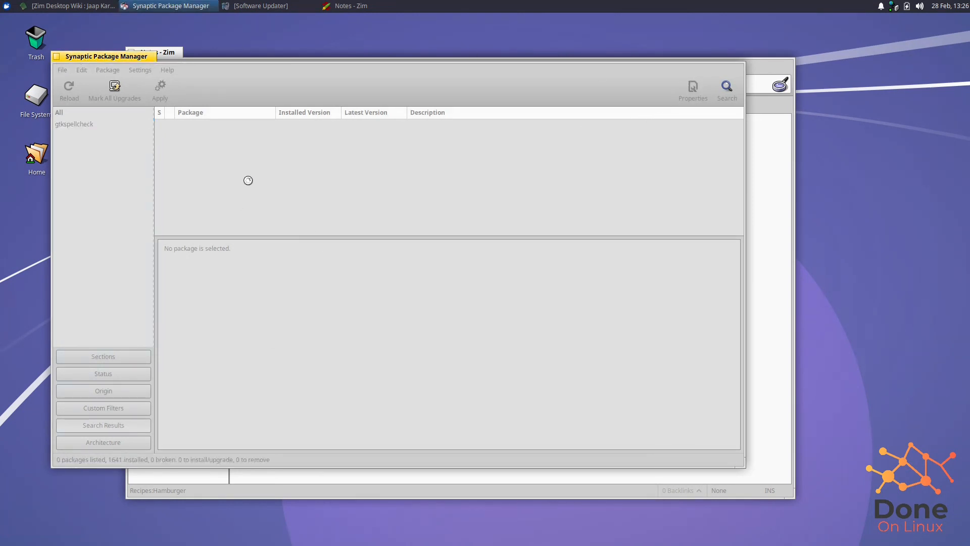
Switch back to Zim and try to enable the Spell Checker plugin in the preferences.
left_click(169, 53)
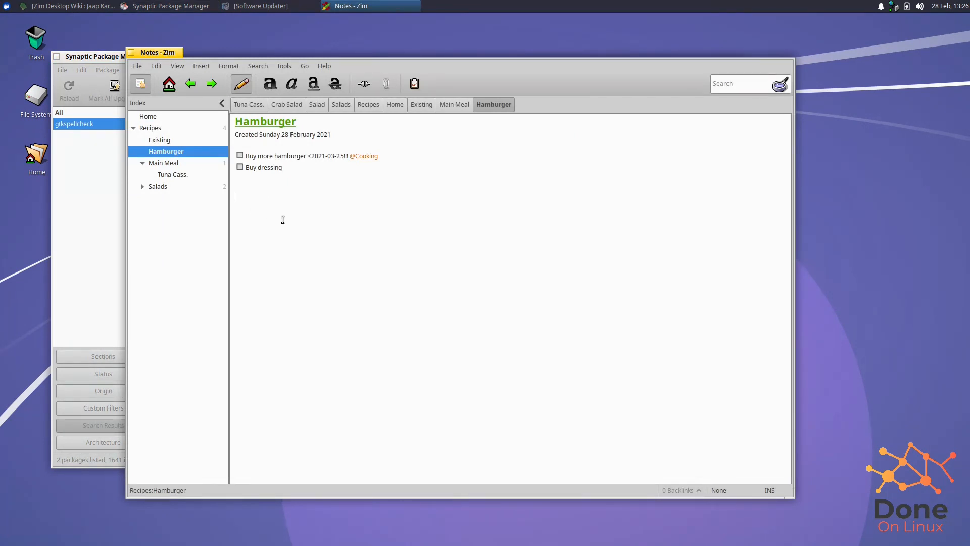
left_click(156, 66)
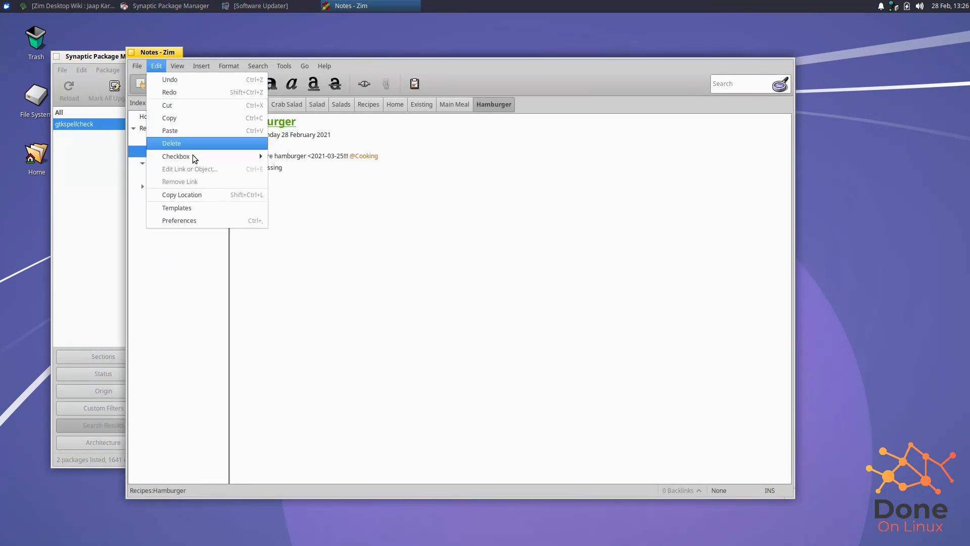
left_click(195, 220)
left_click(471, 202)
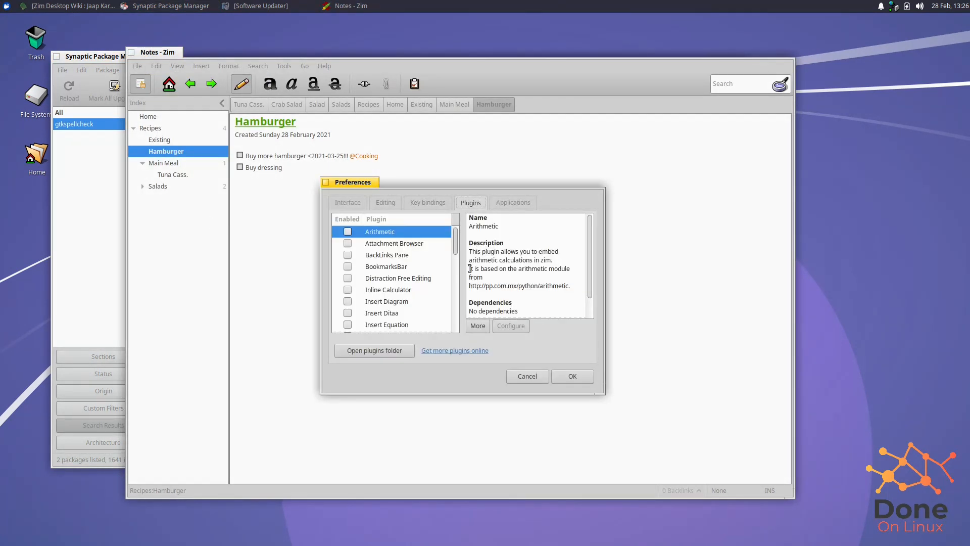
scroll(394, 278, "down", 10)
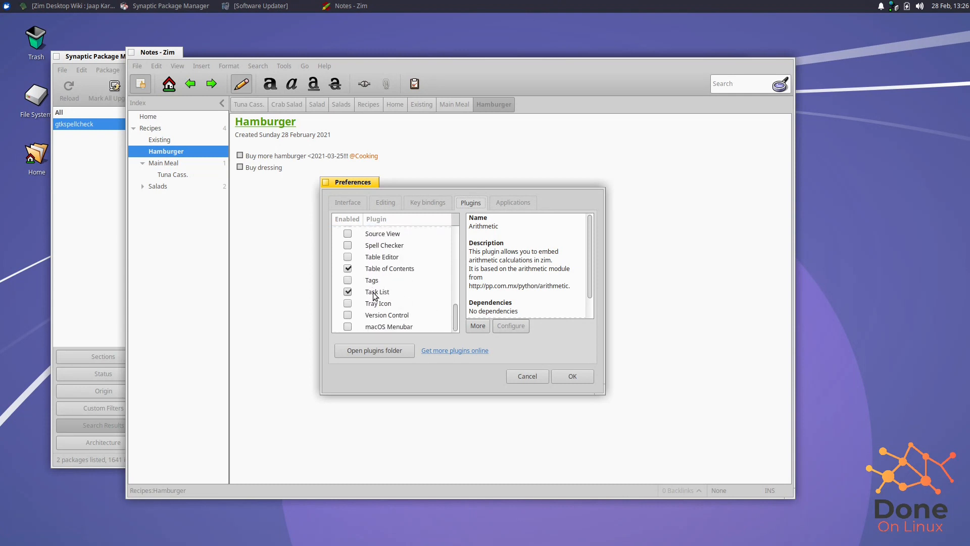
left_click(351, 246)
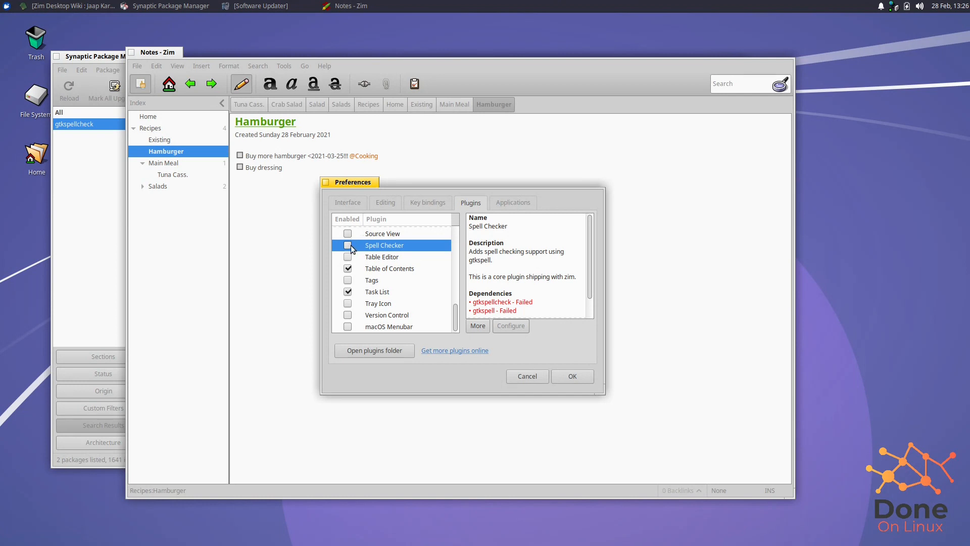
left_click(522, 374)
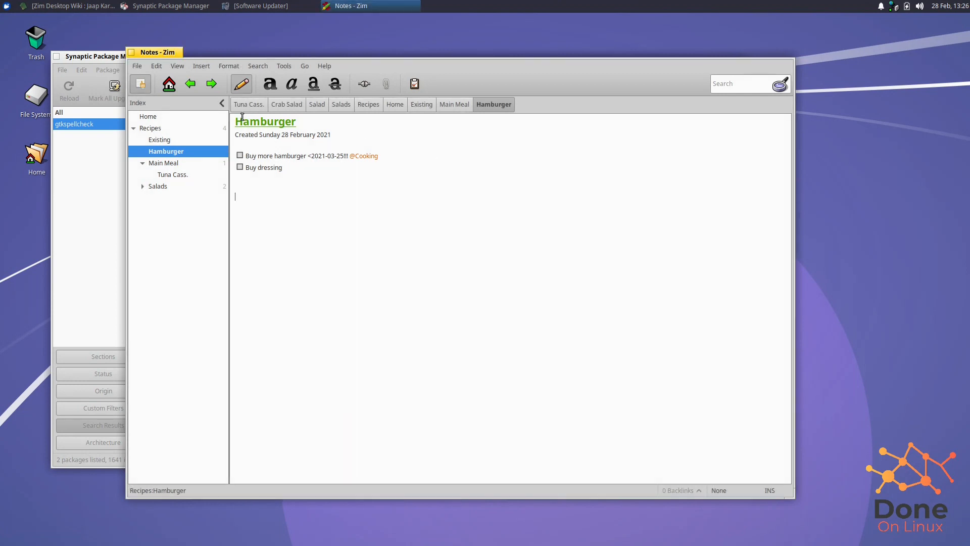
Close both Zim and Synaptic Package Manager, and launch Zim again.
left_click(125, 56)
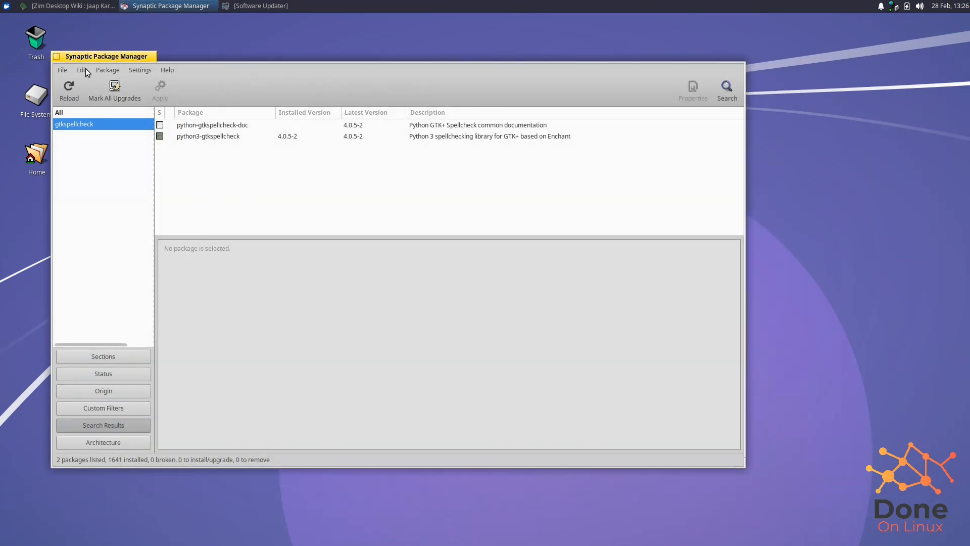
left_click(57, 56)
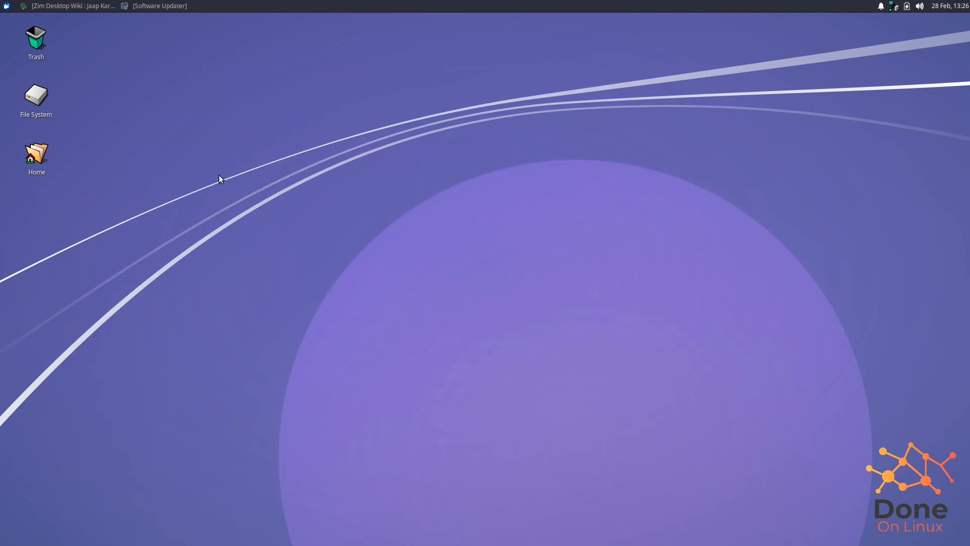
left_click(7, 5)
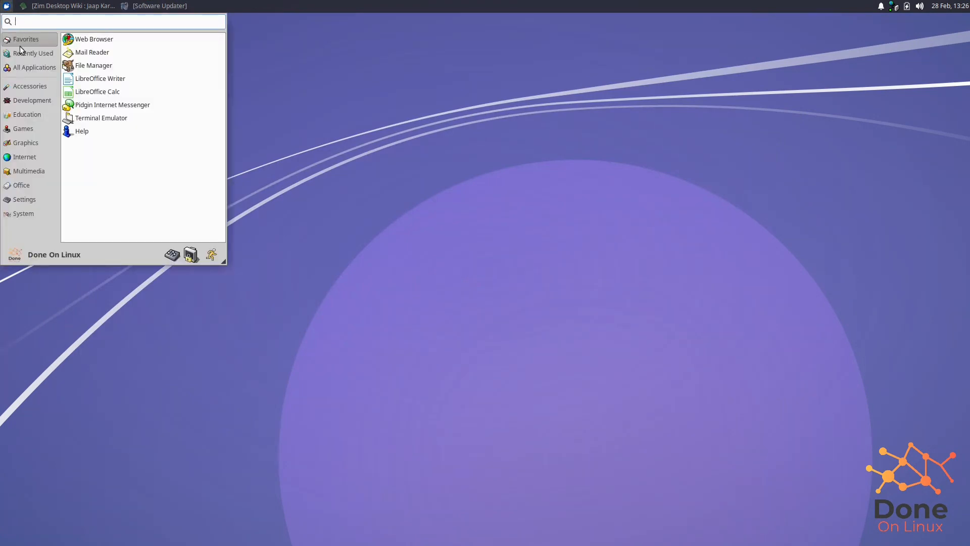
left_click(28, 86)
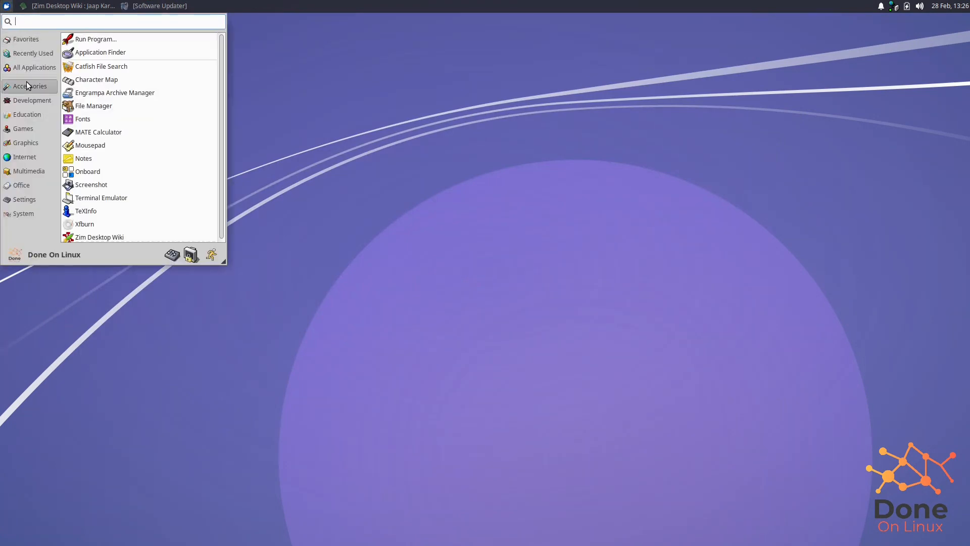
type("zim")
key("Return")
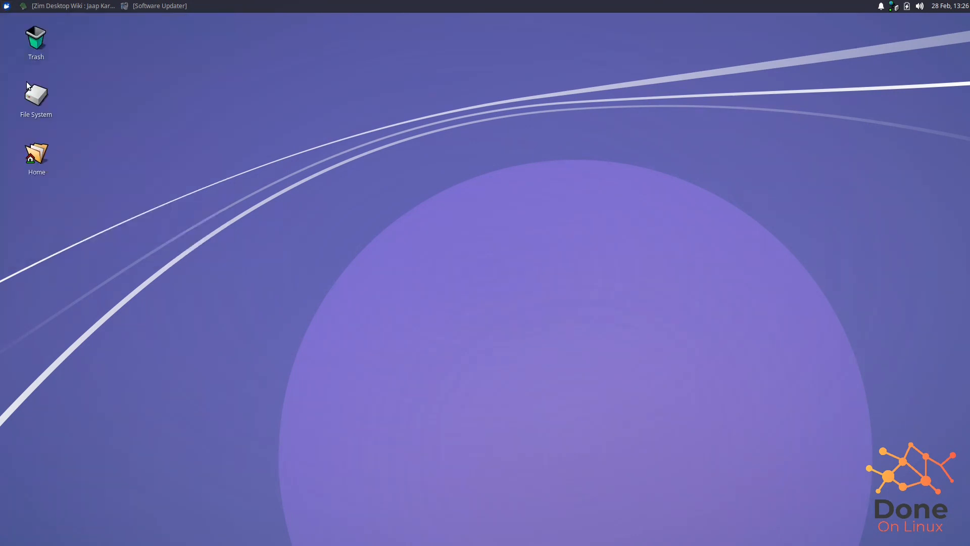
Enable the Spell Checker plugin in the preferences, checking its gtkspellcheck dependency before saving.
left_click(156, 65)
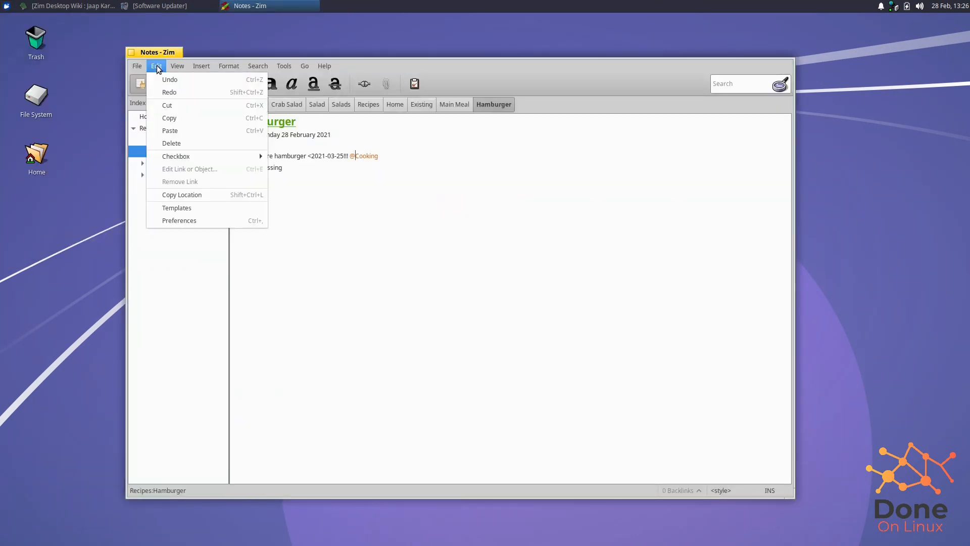
left_click(185, 226)
left_click(157, 66)
left_click(182, 221)
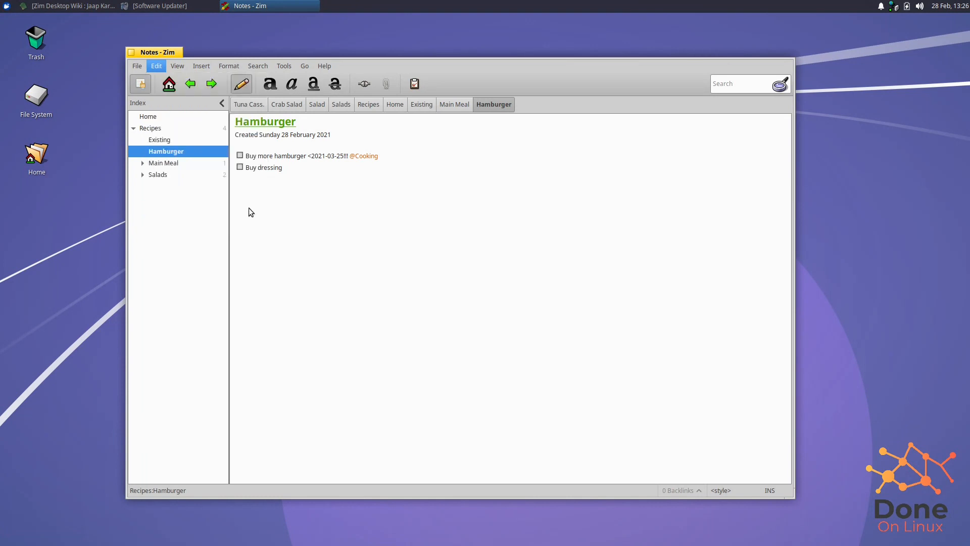
left_click(463, 202)
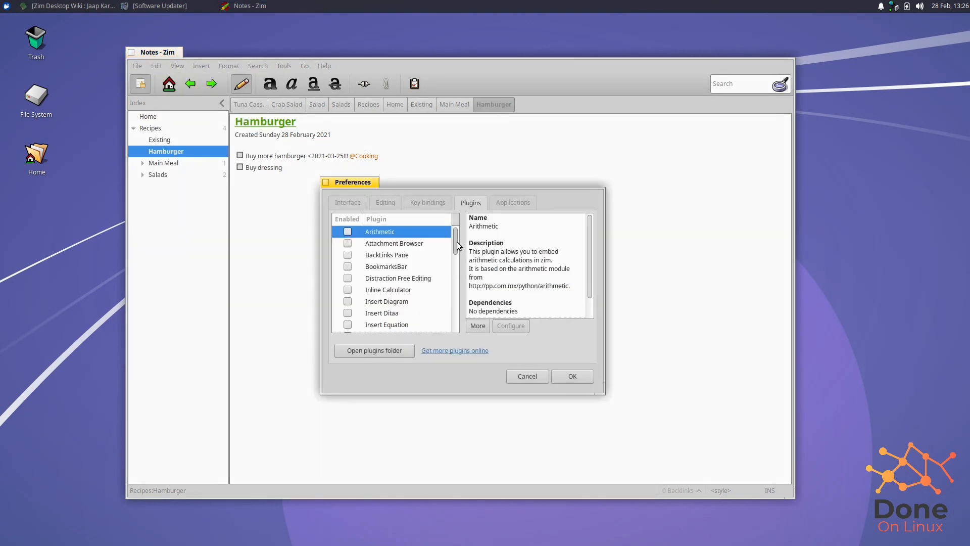
left_click_drag(456, 242, 452, 328)
left_click(348, 245)
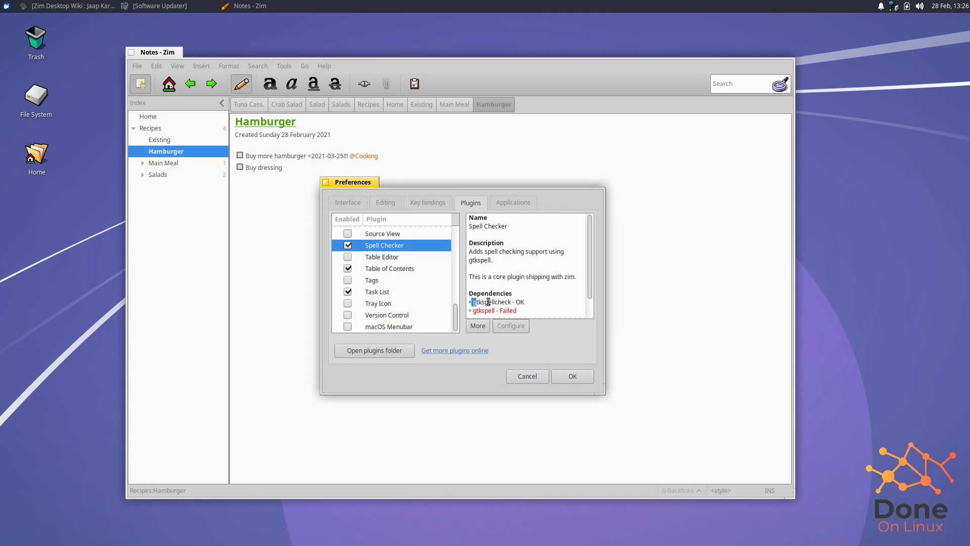
left_click_drag(472, 301, 540, 302)
left_click(372, 254)
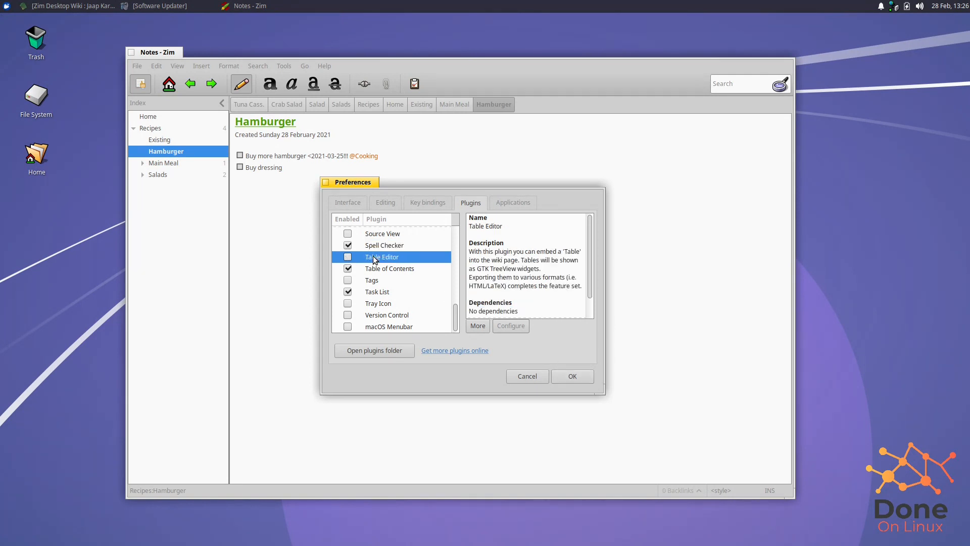
left_click(568, 378)
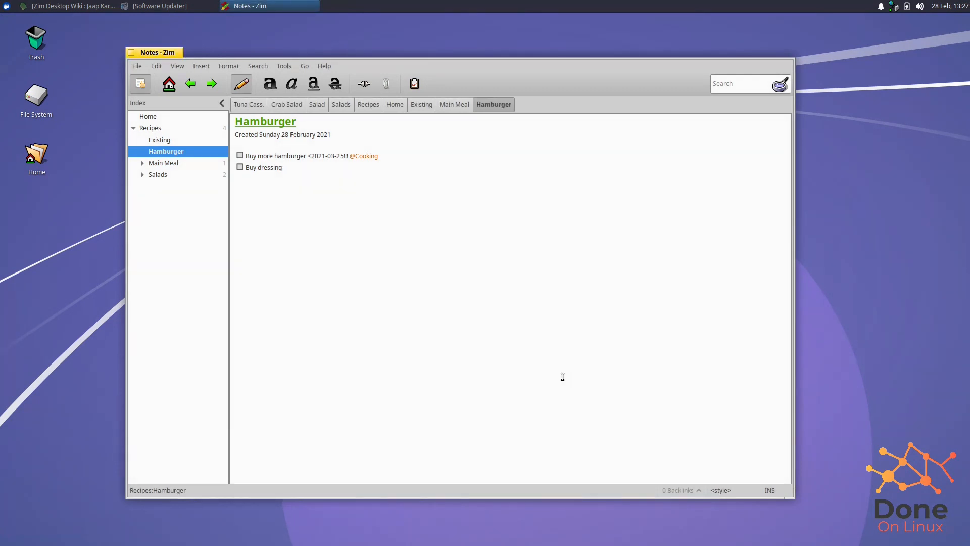
Misspell "dressing" in the second checklist item by appending "dd", and correct it with the spelling suggestion "dressing".
left_click(308, 168)
type("dd")
right_click(270, 169)
mouse_move(283, 175)
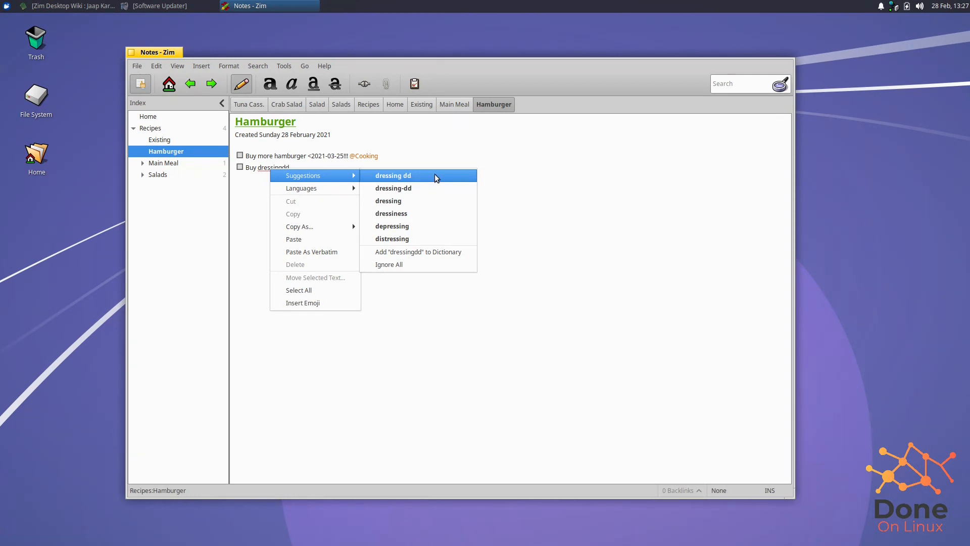
left_click(423, 201)
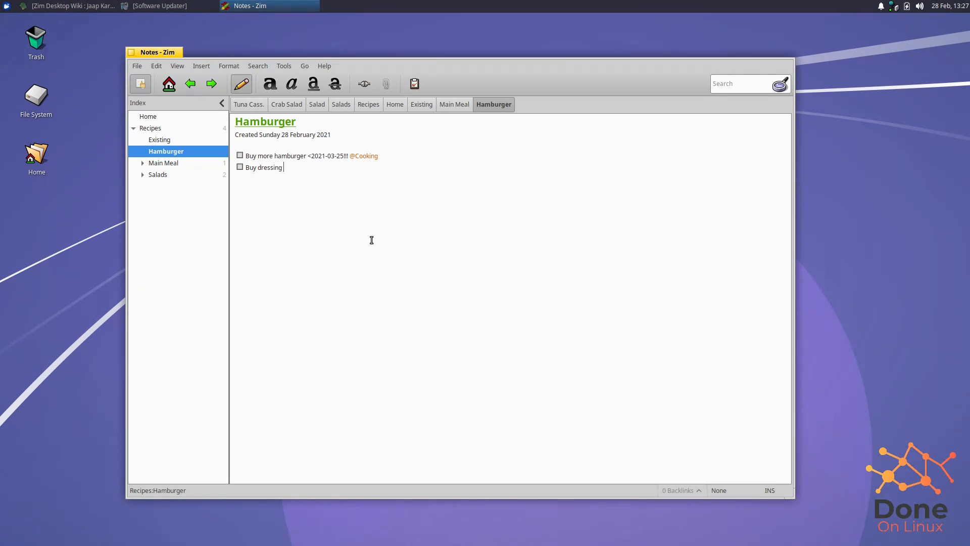
Test switching spell checking off and on with the nonsense word "asdsafd" after "Buy dressing", and delete the word.
type("asdsafd")
key("BackSpace")
key("F7")
key("F7")
key("F7")
key("BackSpace")
key("BackSpace")
key("BackSpace")
key("BackSpace")
key("BackSpace")
key("BackSpace")
key("BackSpace")
key("BackSpace")
key("BackSpace")
left_click(428, 270)
From the Home page, search the notebook for "hamburger" and open the Recipes:Hamburger page from the results.
left_click(167, 118)
left_click(757, 83)
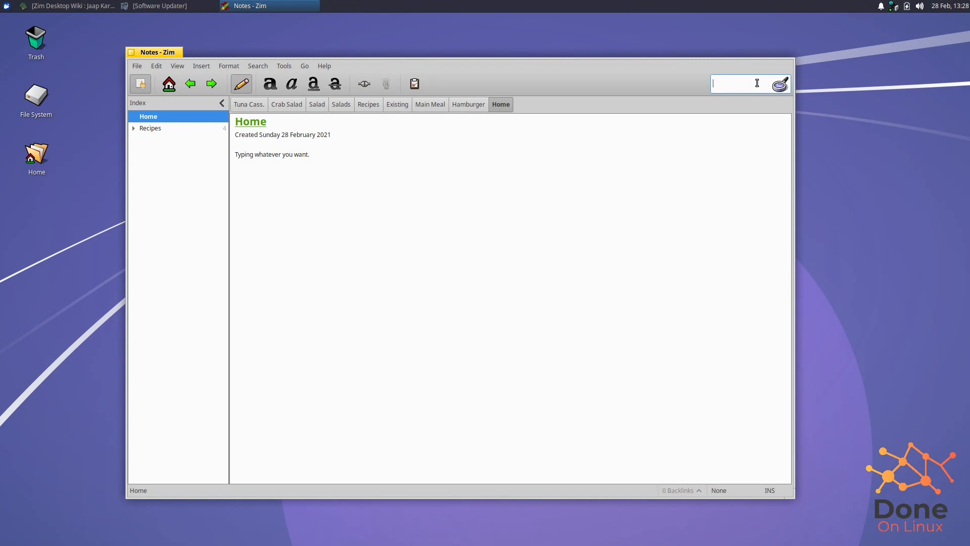
type("hamburger")
key("Return")
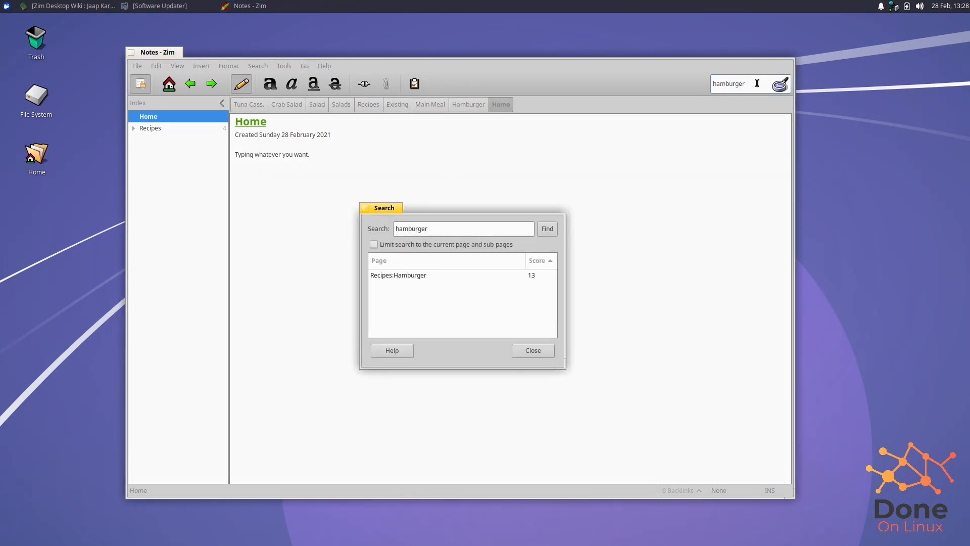
left_click(532, 277)
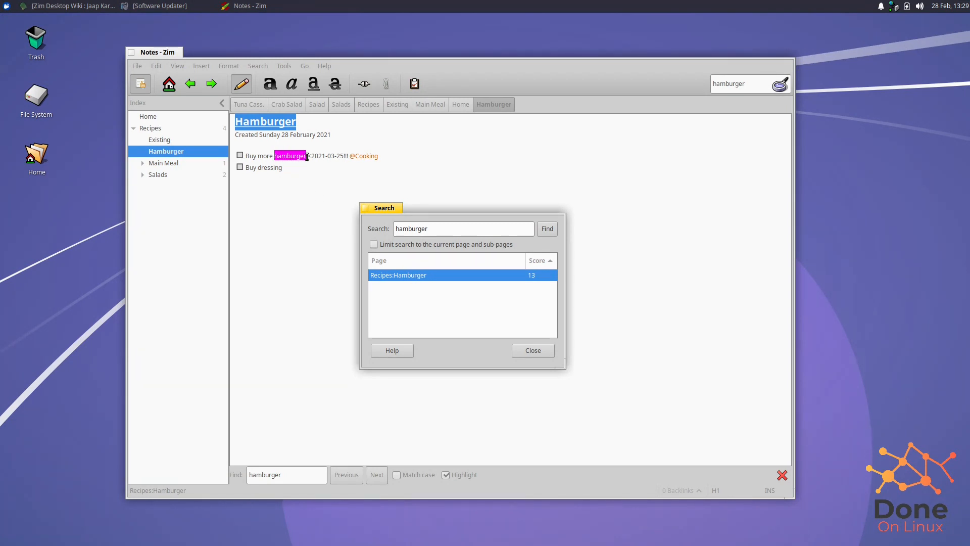
left_click(547, 356)
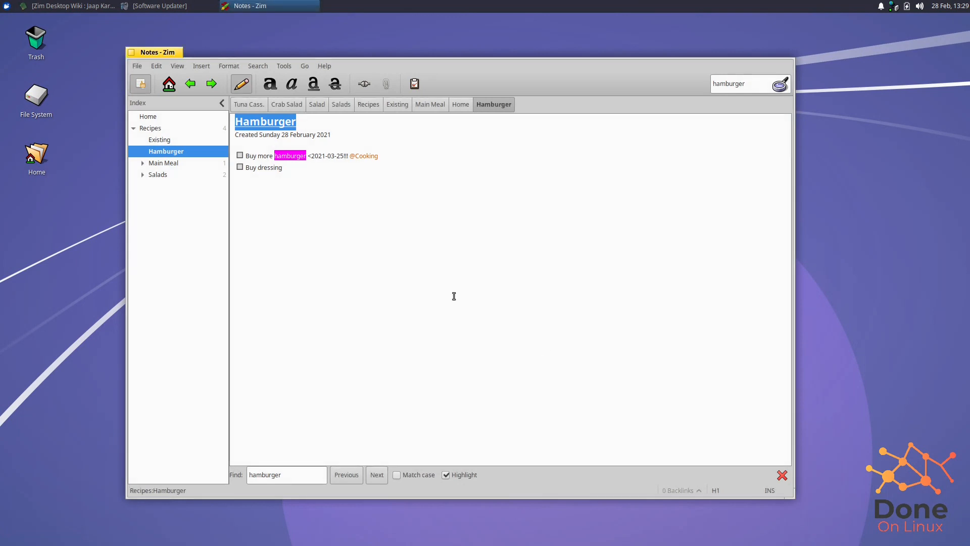
Close the find bar on the Hamburger page and expand Main Meal and Salads in the page index.
left_click(306, 175)
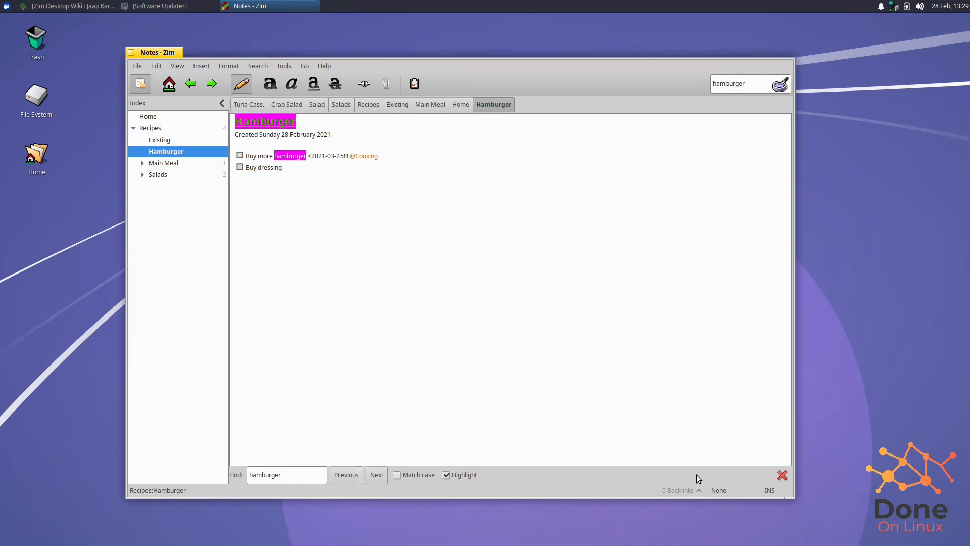
left_click(782, 475)
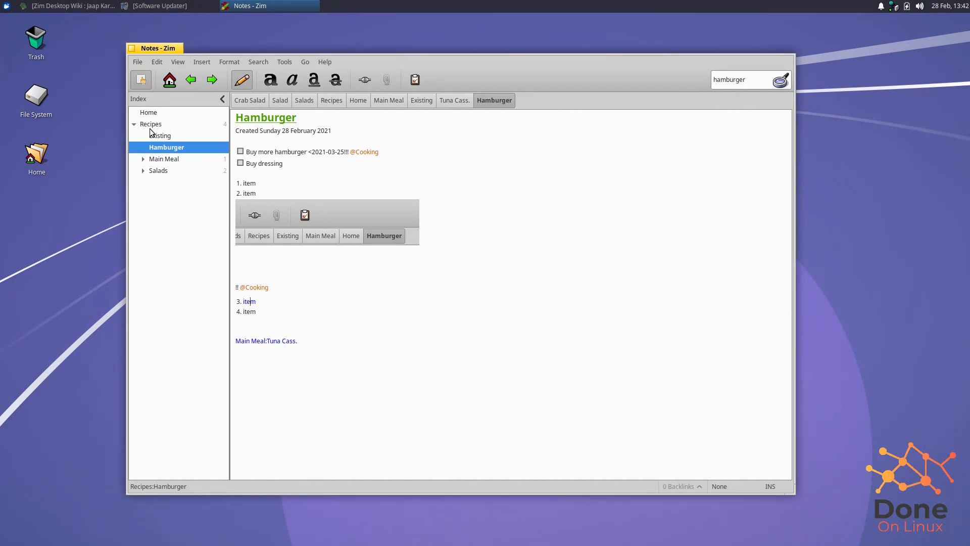
left_click(143, 160)
left_click(143, 182)
Switch to the file manager, open the Notebooks/Notes folder from Home, and look at Recipes.txt and Home.txt.
double_click(36, 153)
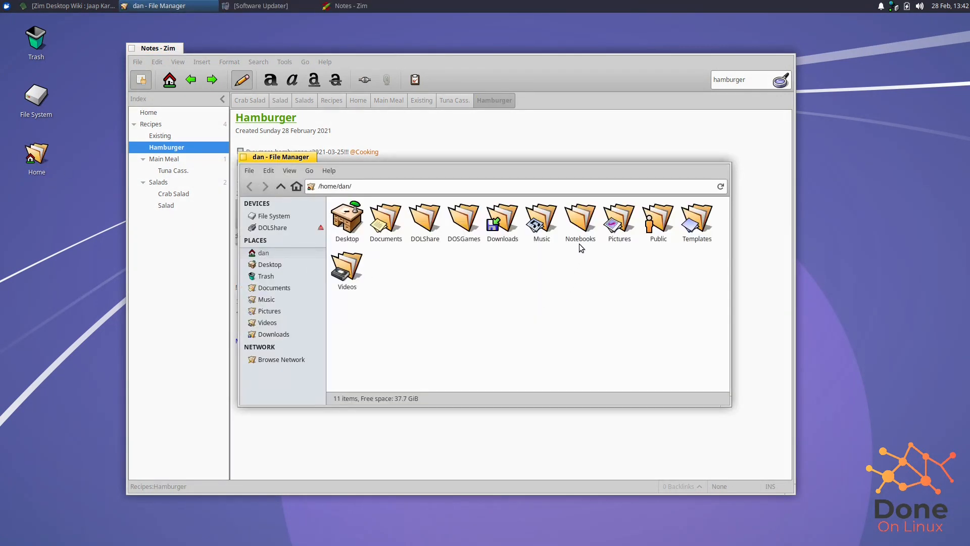
double_click(581, 226)
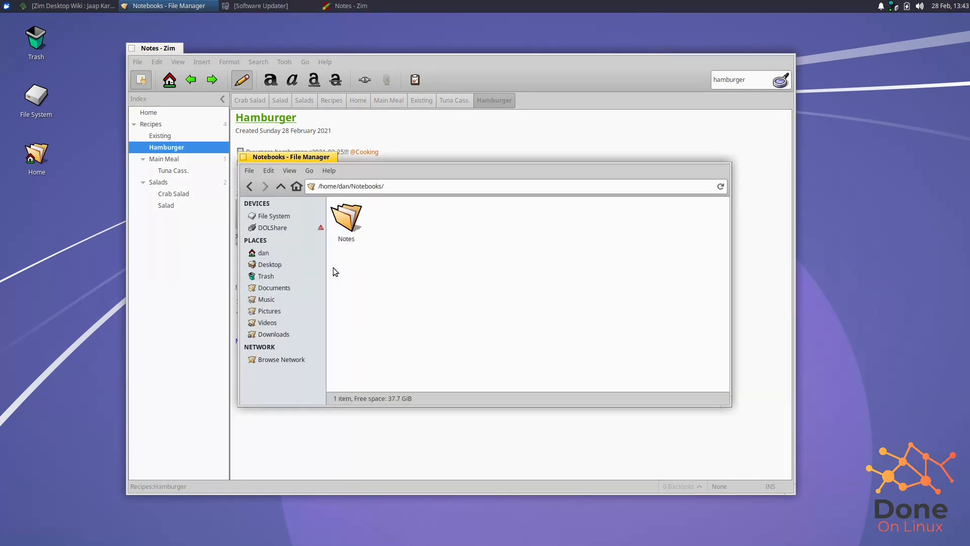
double_click(346, 217)
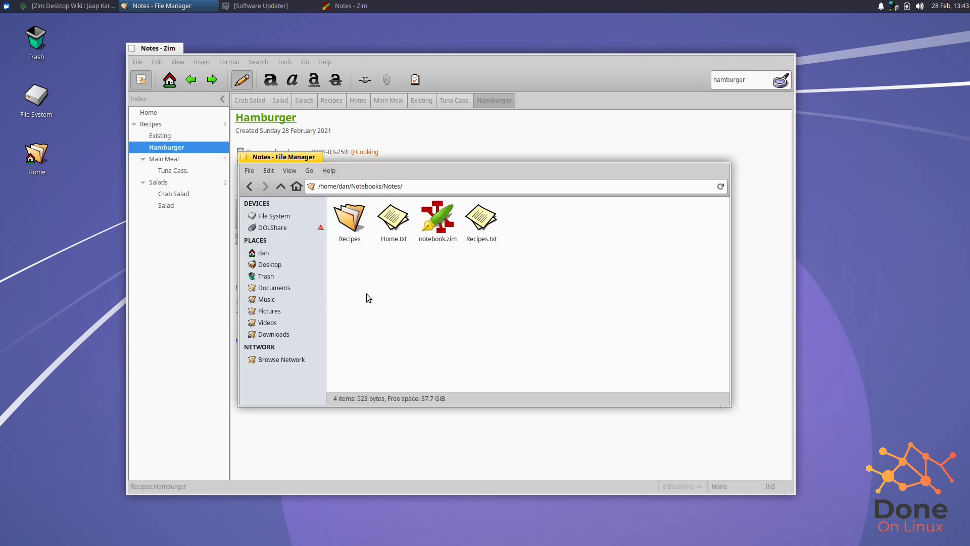
left_click(481, 242)
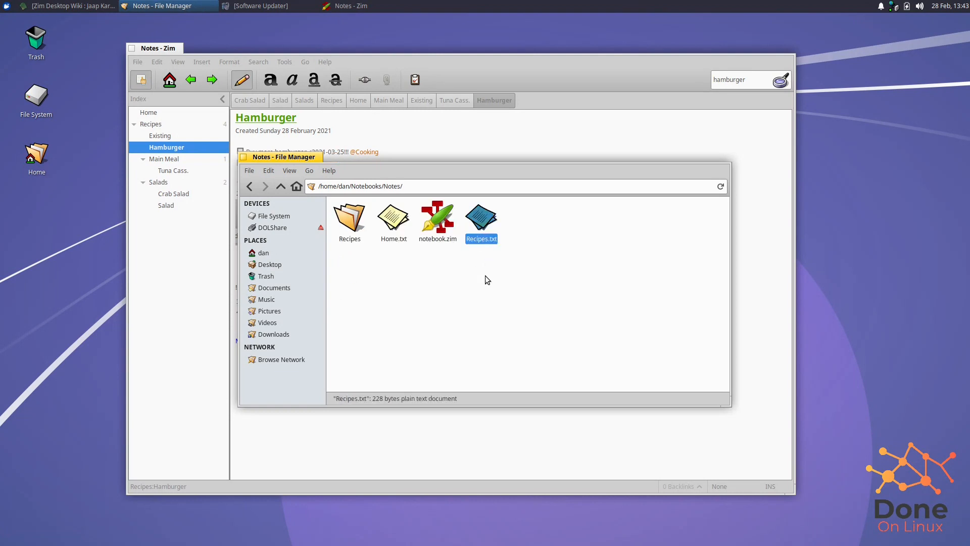
left_click(395, 243)
Examine the Recipes folder and its Salads subfolder, go back up to the Notes folder, and close the file manager.
double_click(350, 222)
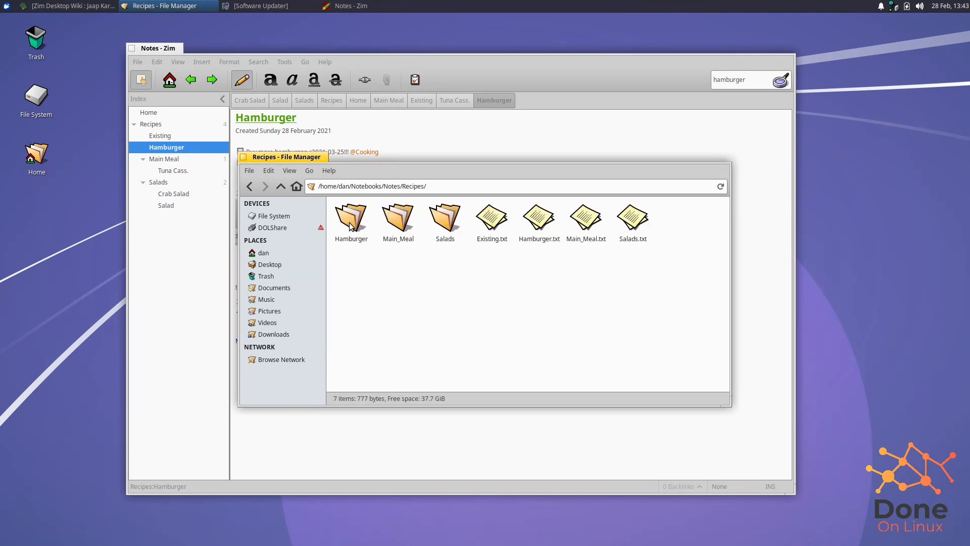
left_click(351, 218)
left_click(397, 218)
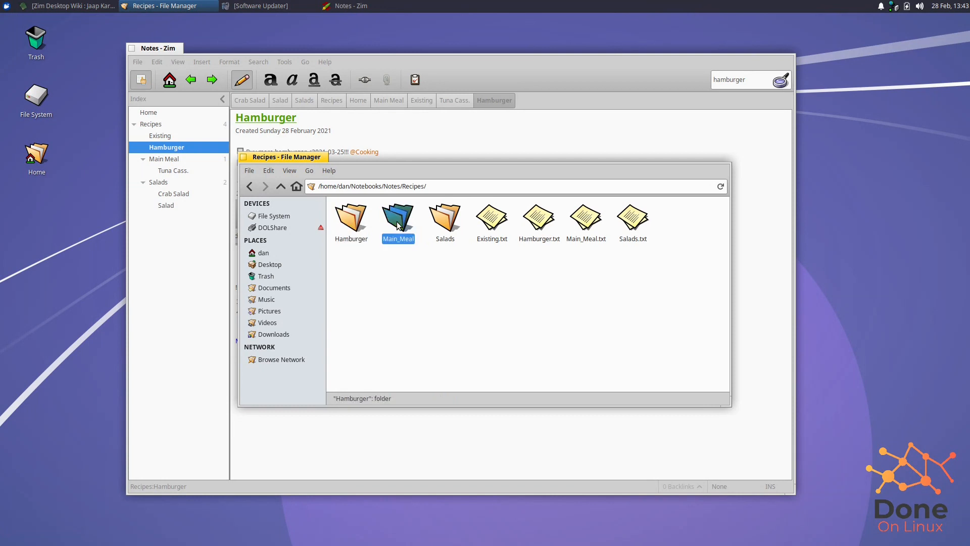
left_click(447, 223)
double_click(449, 222)
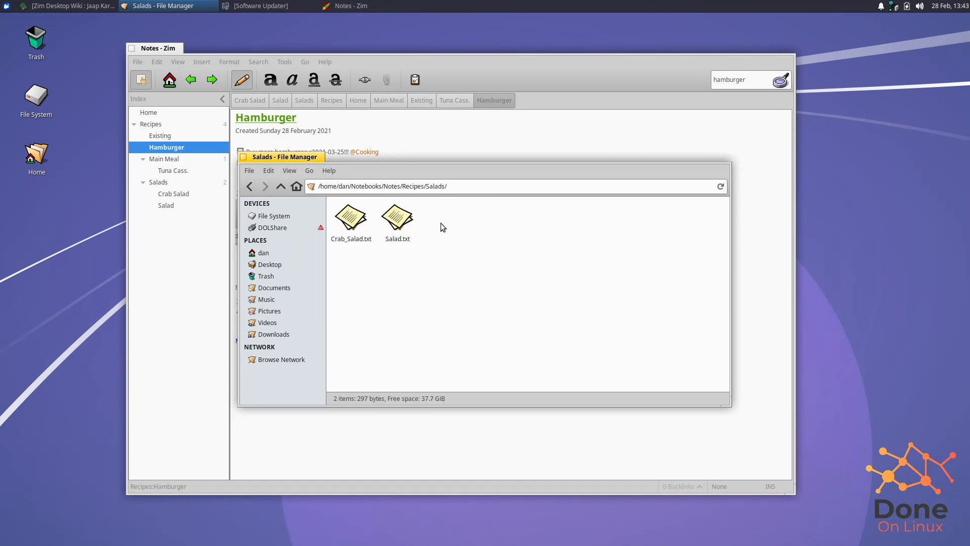
left_click(283, 187)
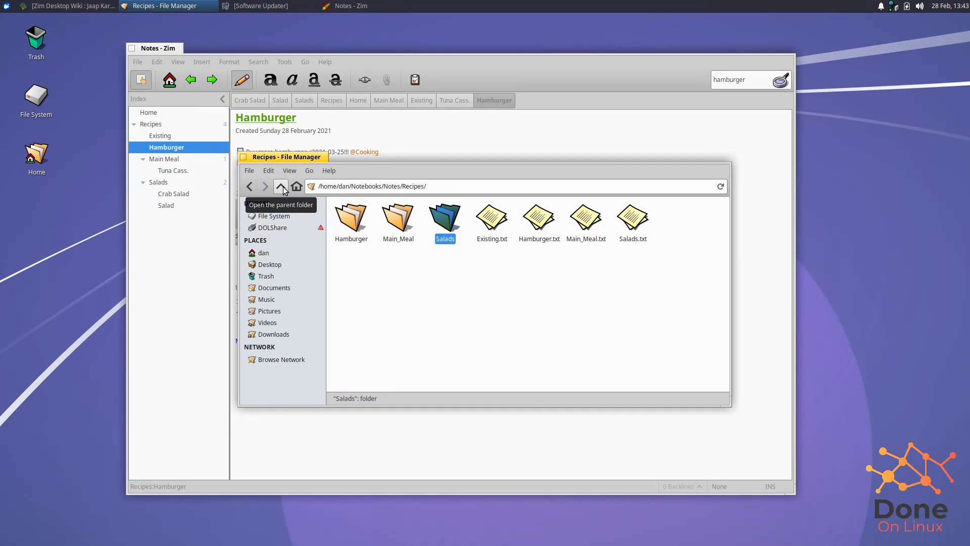
left_click(282, 187)
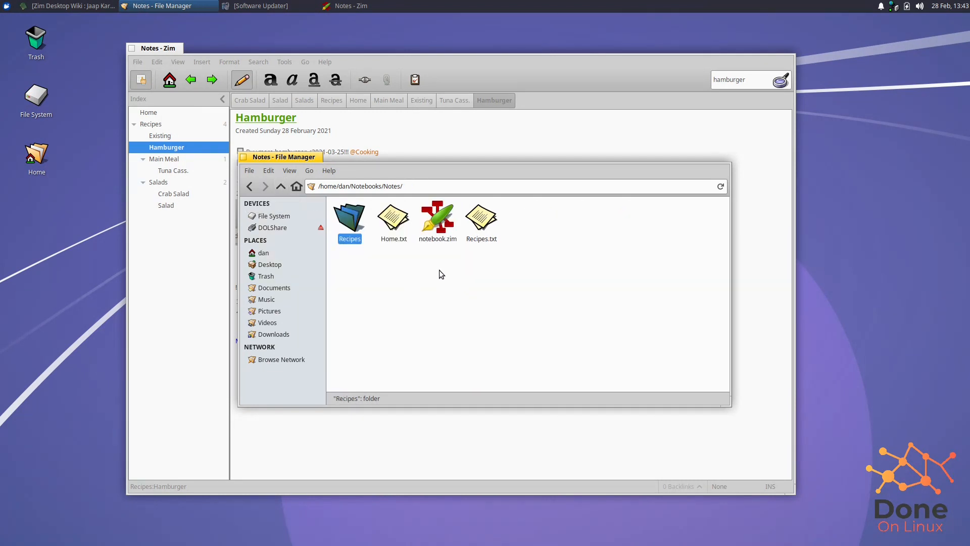
left_click(244, 157)
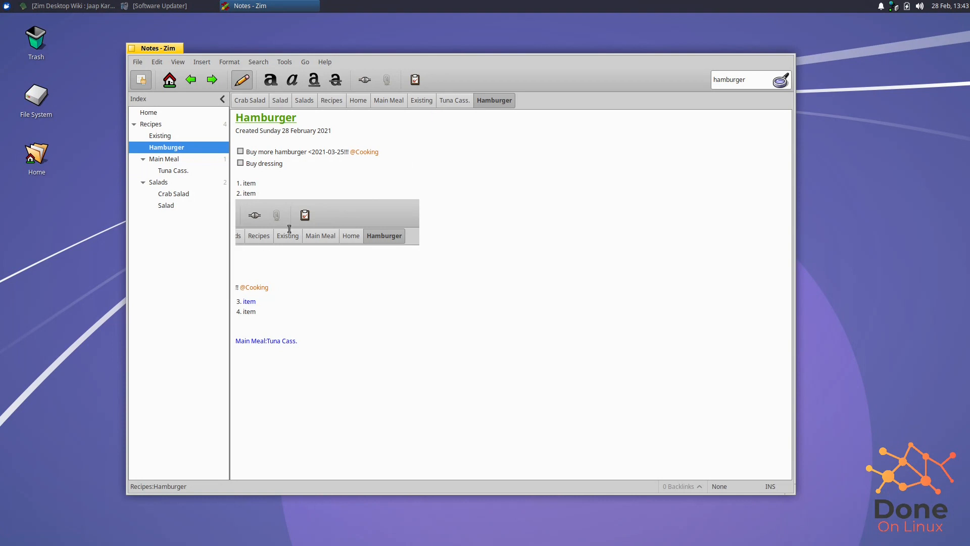
Open the Hamburger page's attachments folder, view pasted_image.png in the image viewer, and close both windows.
left_click(305, 197)
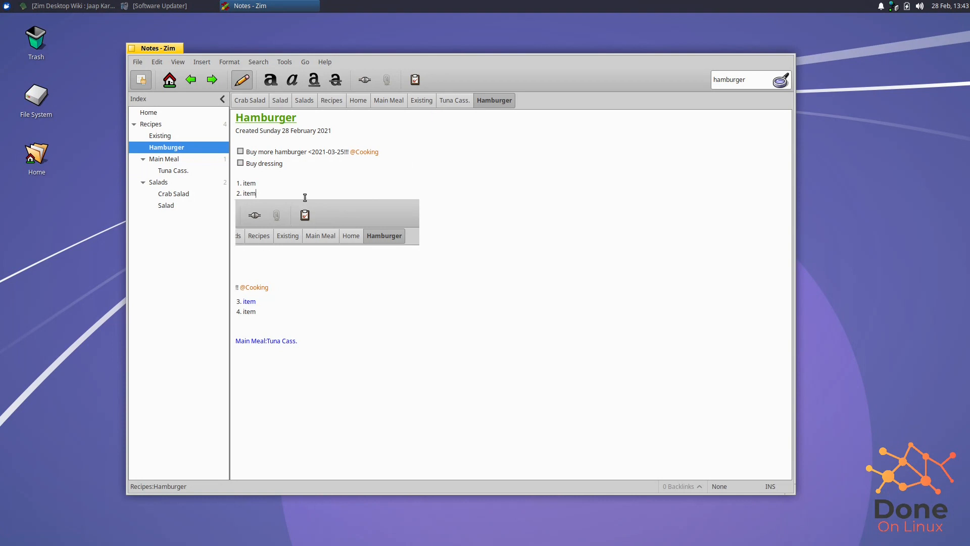
left_click(290, 66)
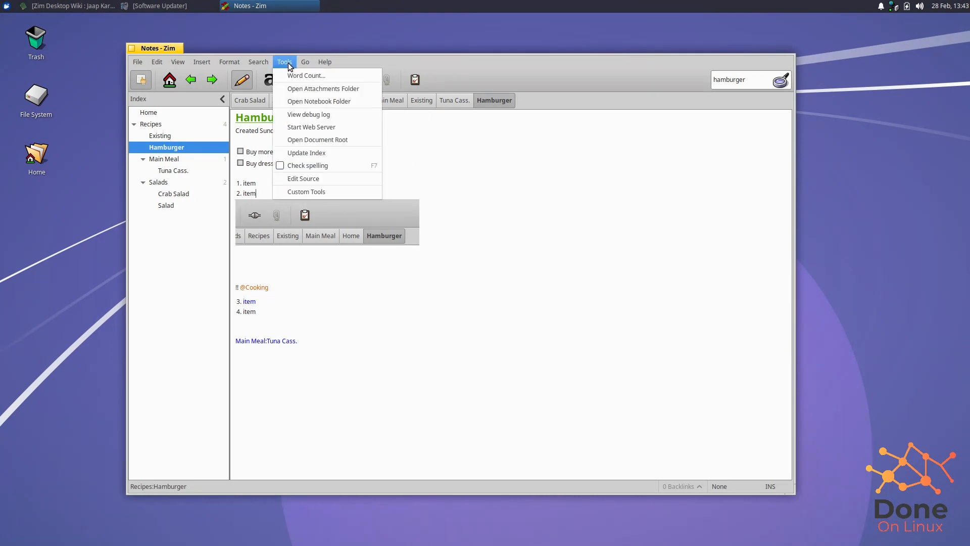
left_click(326, 89)
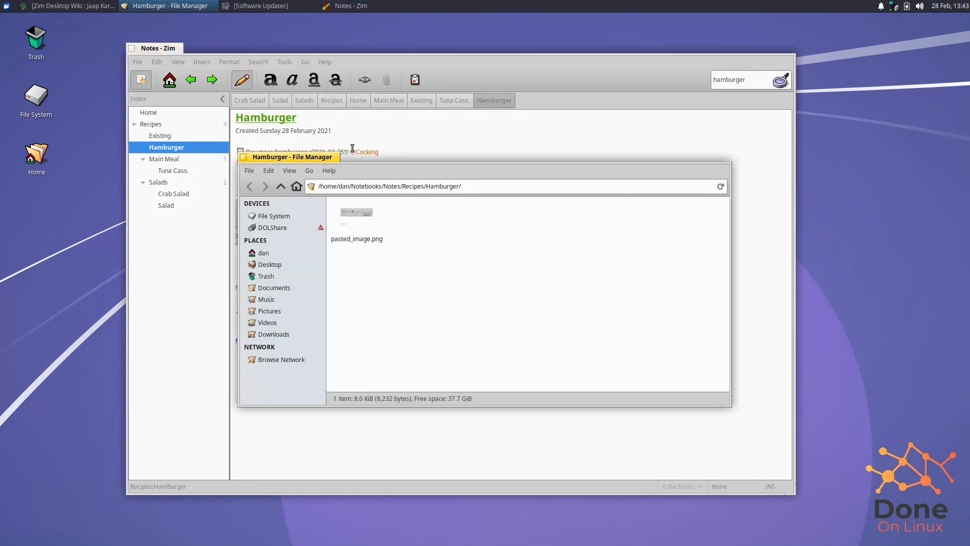
left_click_drag(329, 160, 442, 247)
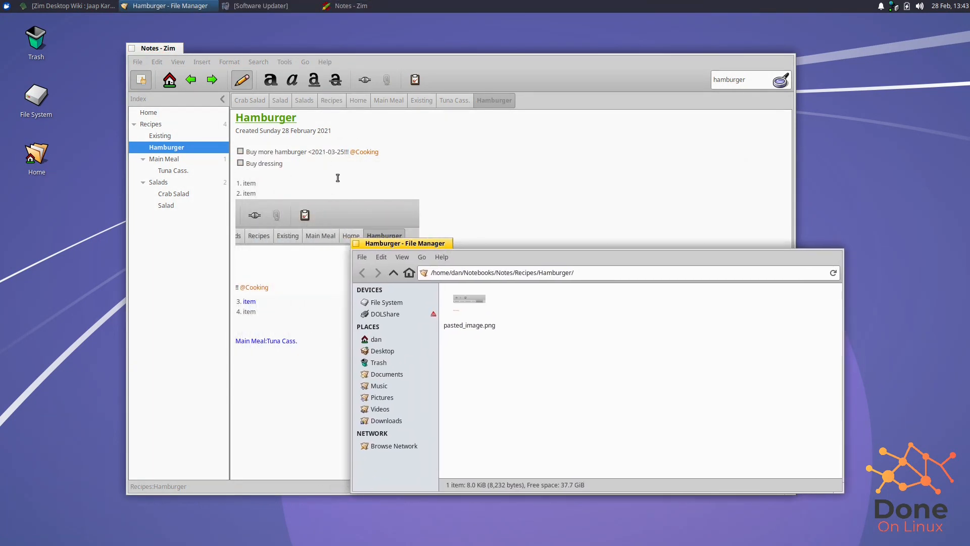
double_click(472, 298)
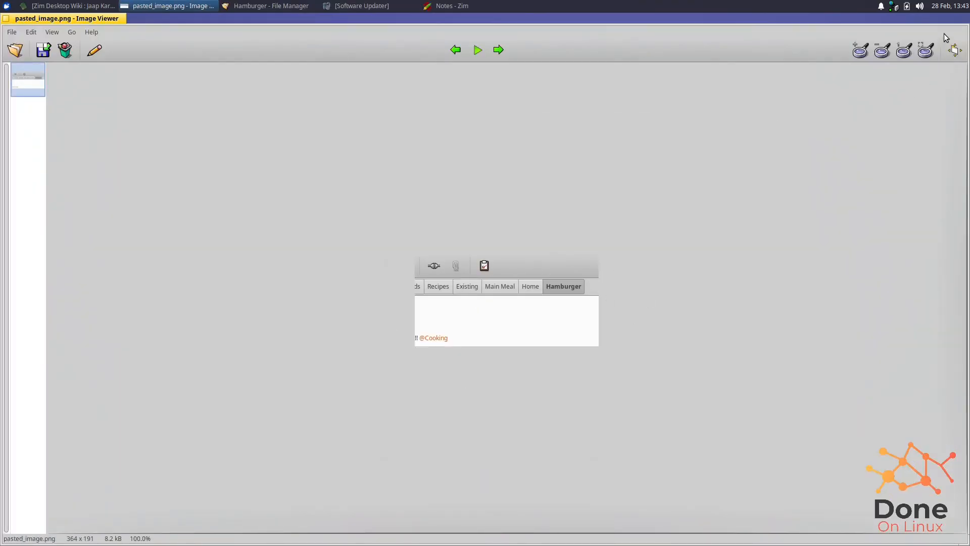
left_click(6, 19)
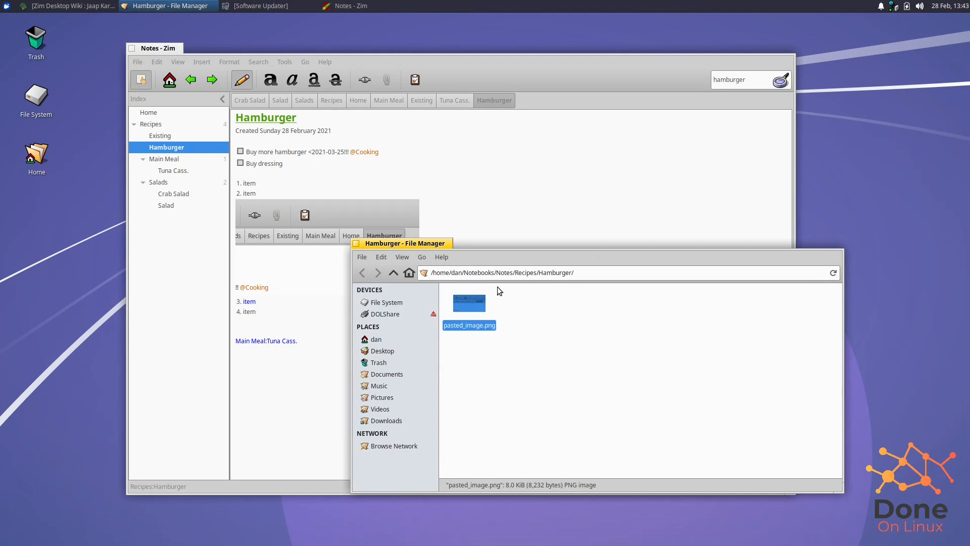
double_click(364, 246)
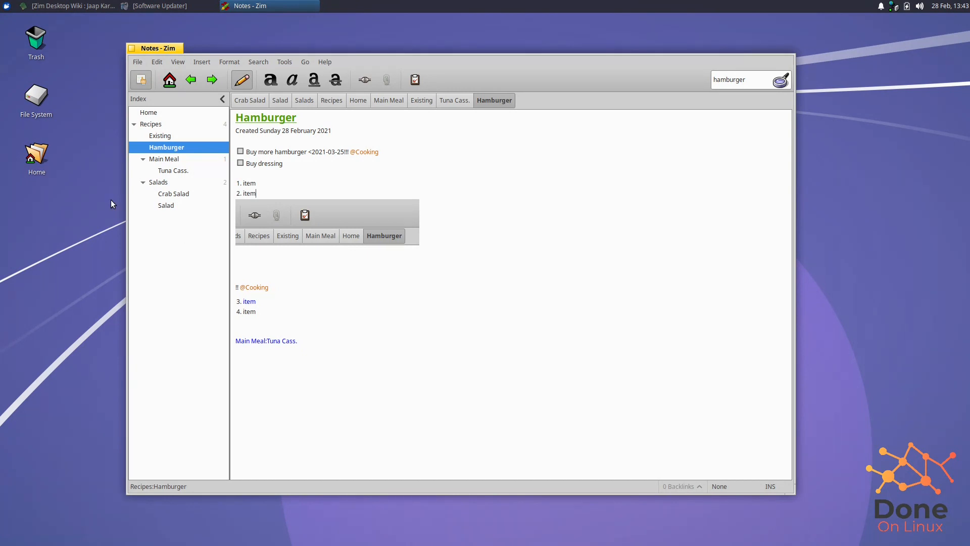
Attach keen4box.zip from the Downloads folder to the Hamburger page, below the Main Meal:Tuna Cass. link.
left_click(269, 257)
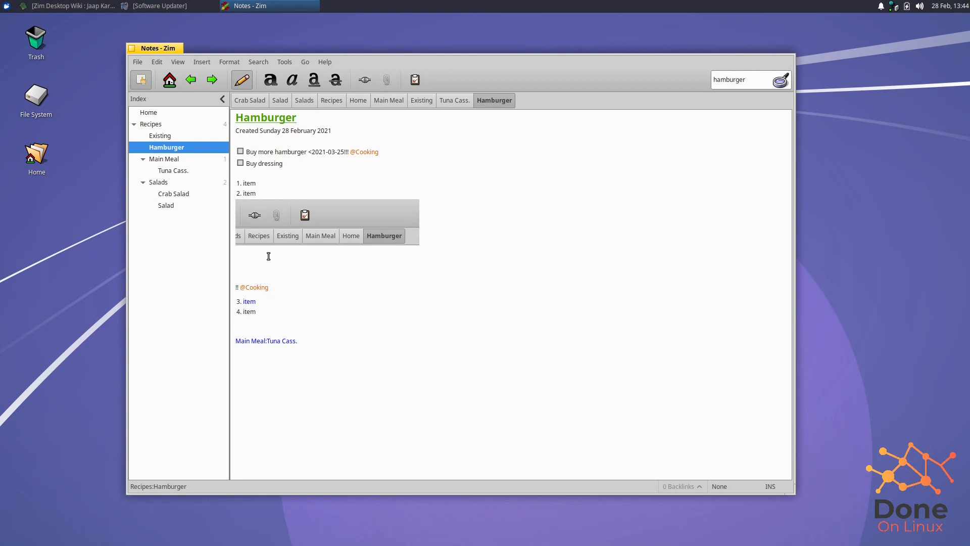
left_click(292, 309)
left_click(313, 367)
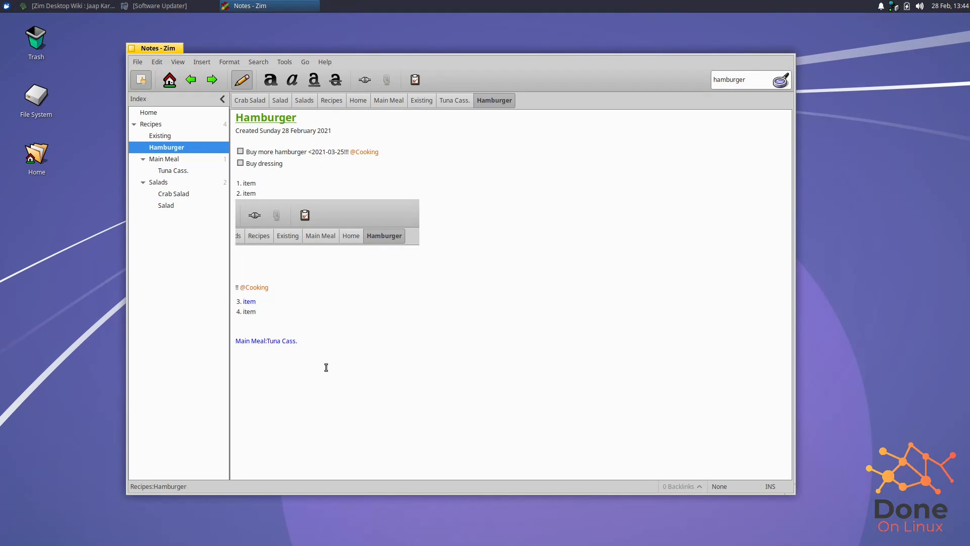
left_click(387, 81)
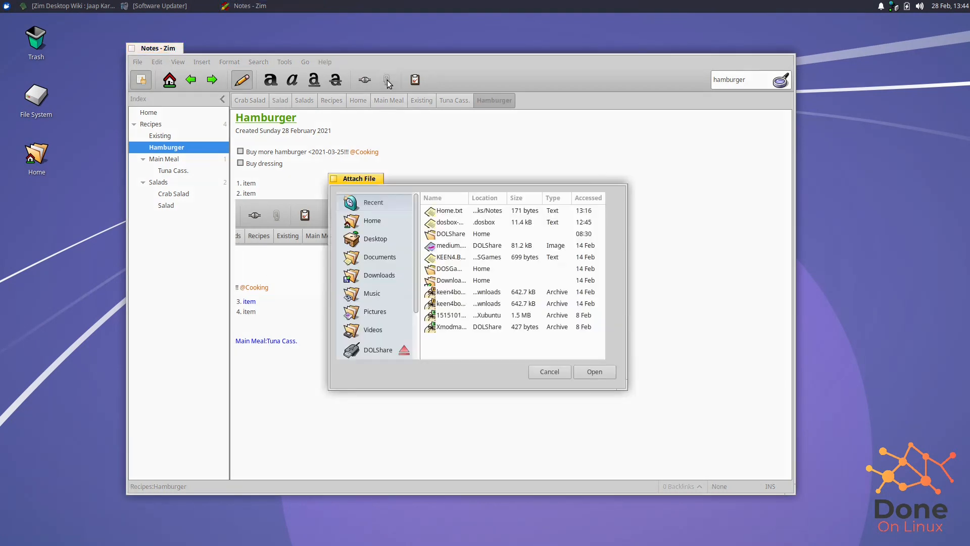
double_click(440, 280)
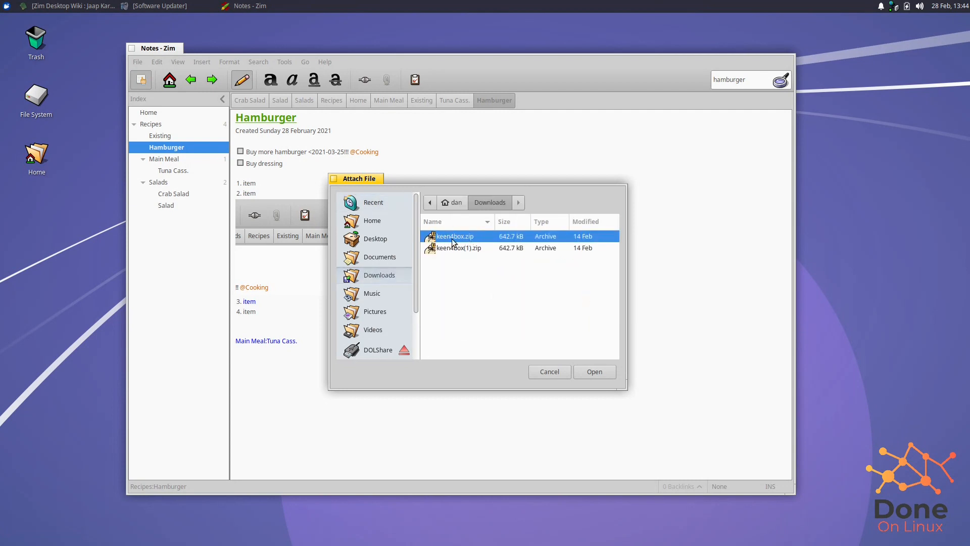
left_click(595, 372)
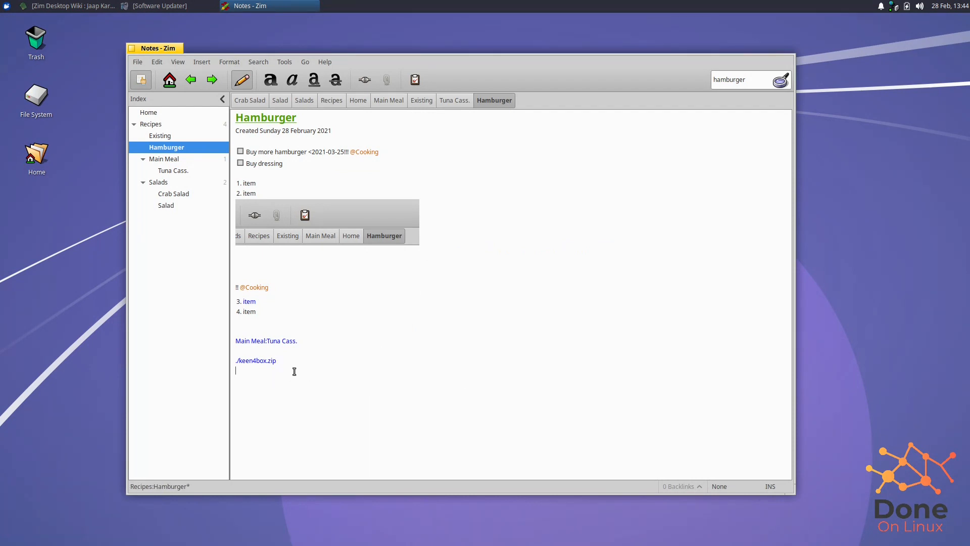
Open the attached keen4box.zip from its link on the page, view the archive's contents, and close it.
left_click(258, 360)
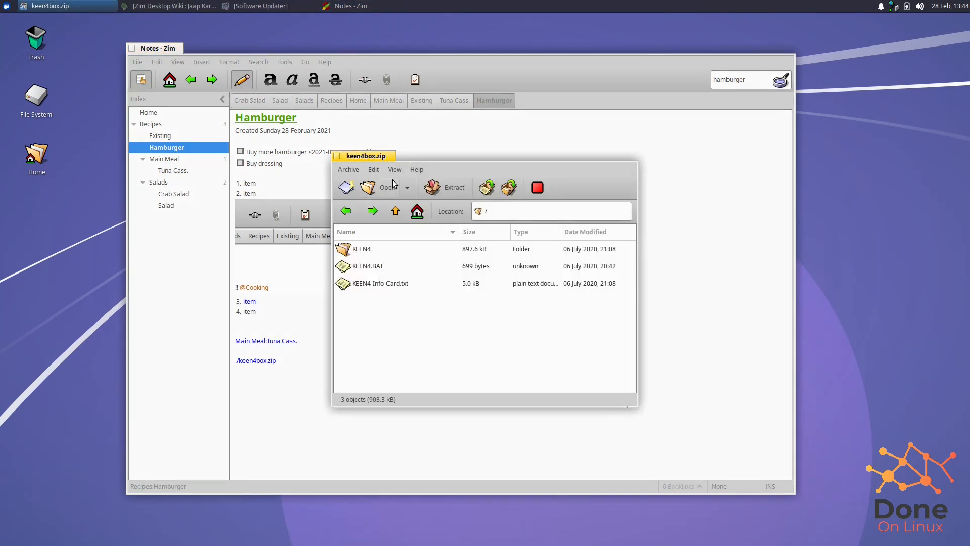
left_click_drag(380, 156, 339, 150)
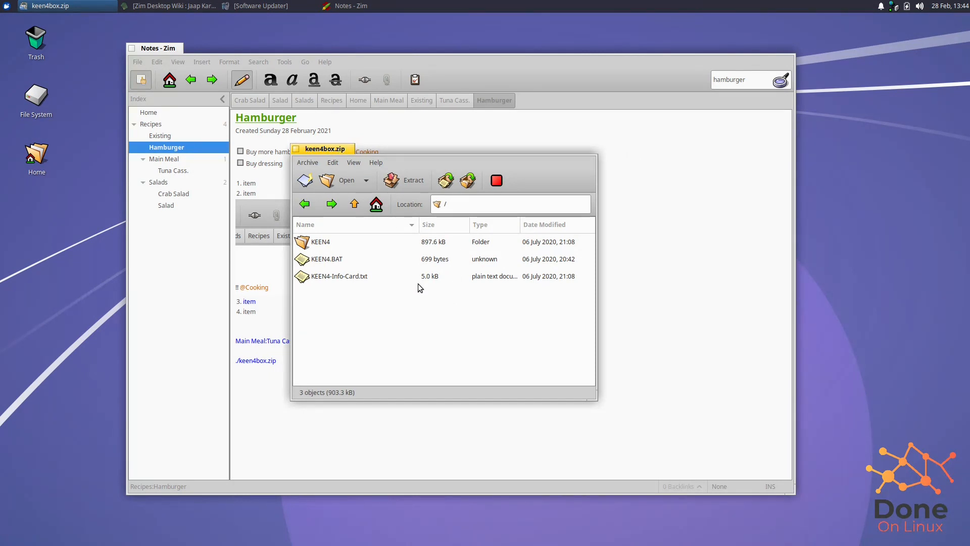
left_click(296, 149)
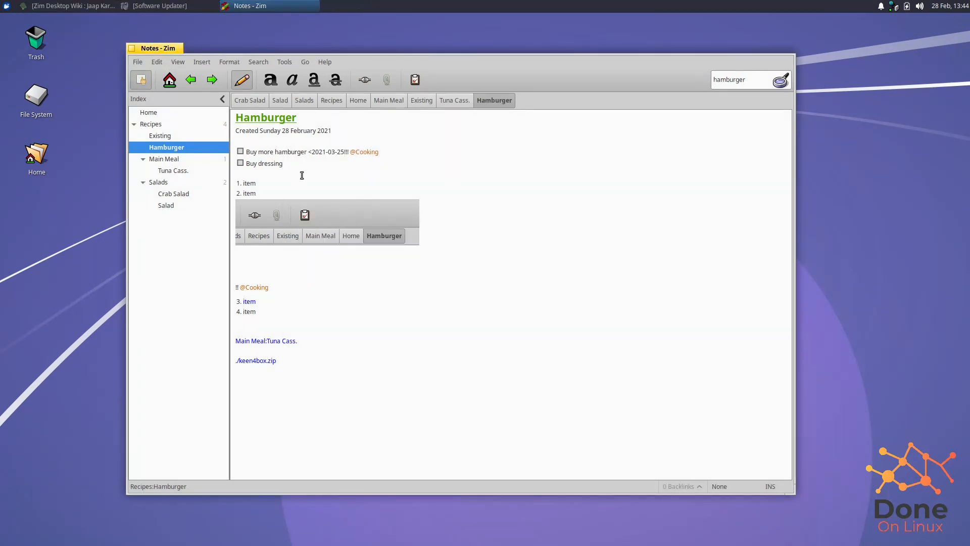
Check for keen4box.zip in the Hamburger page's attachments folder, and close the folder window.
left_click(285, 62)
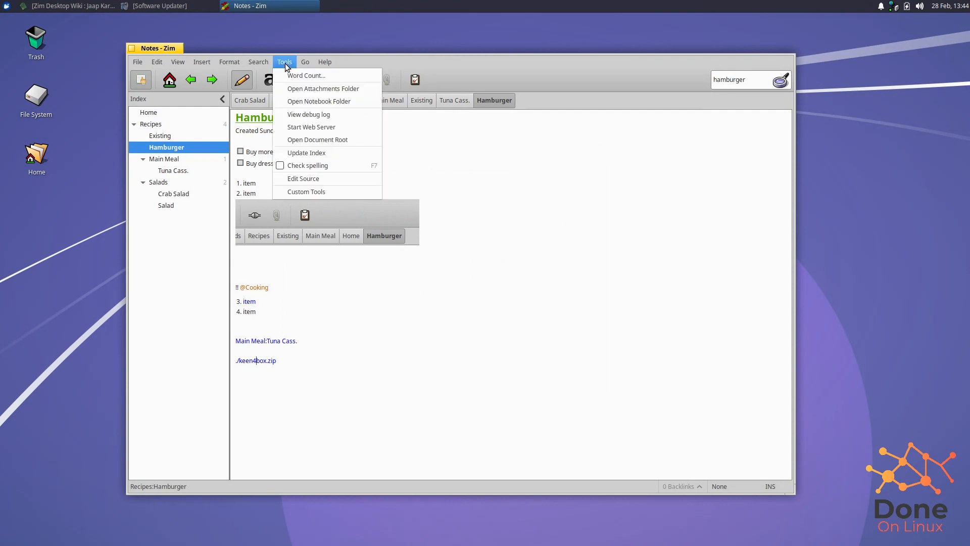
left_click(310, 90)
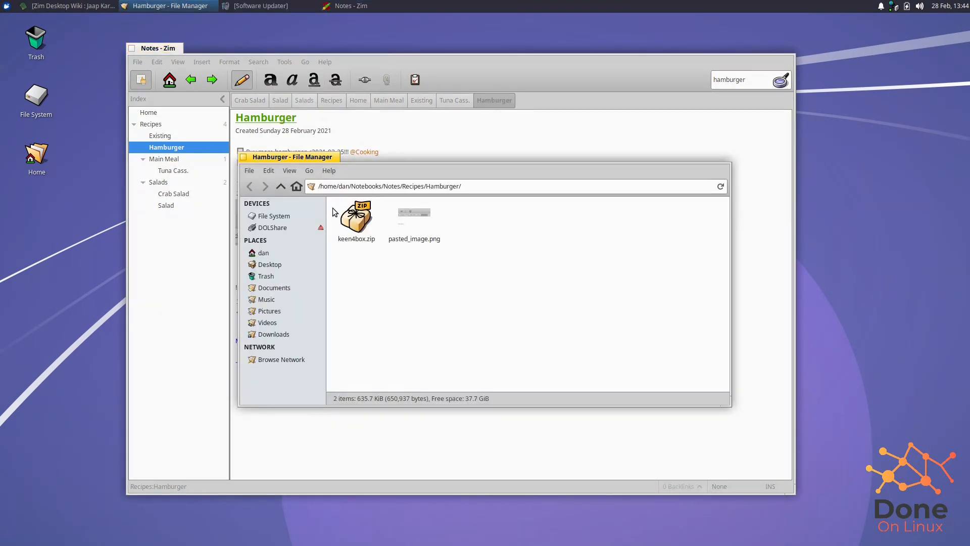
left_click(356, 224)
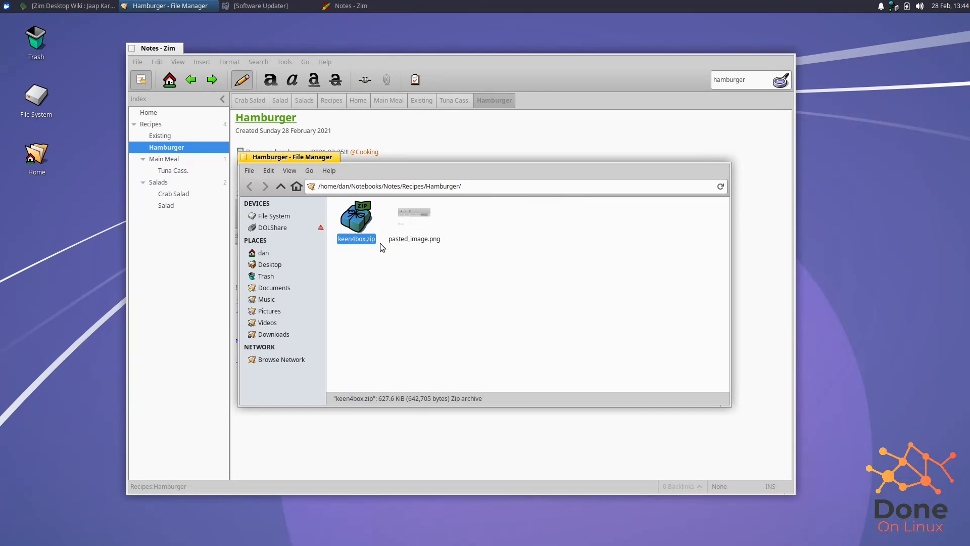
left_click(244, 157)
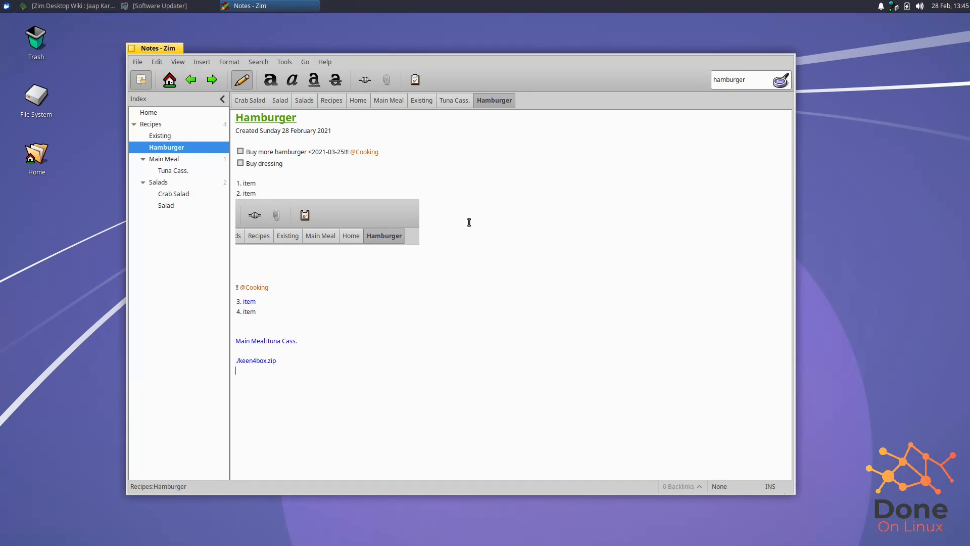
Start an export of the complete notebook from the Hamburger page, choosing HTML format with the Default template.
left_click(174, 135)
left_click(176, 147)
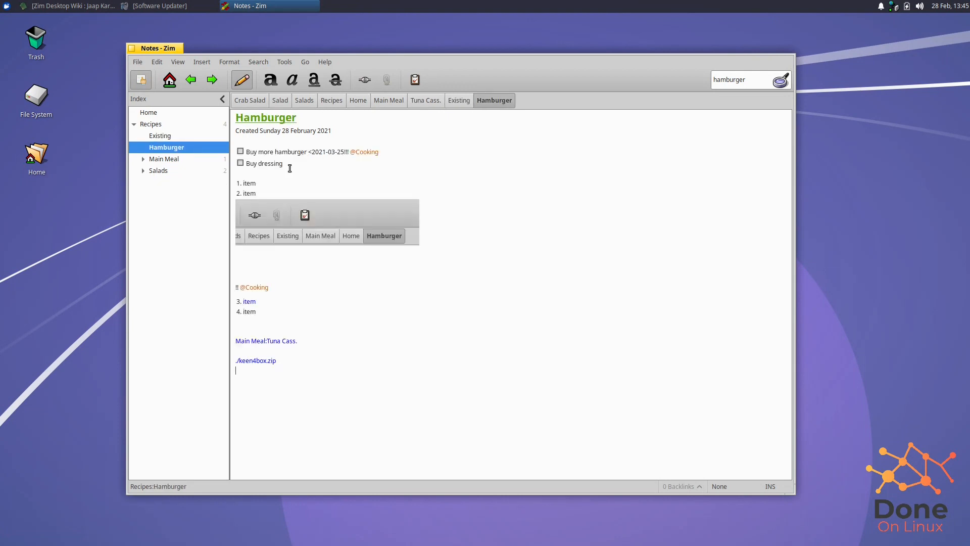
left_click(138, 63)
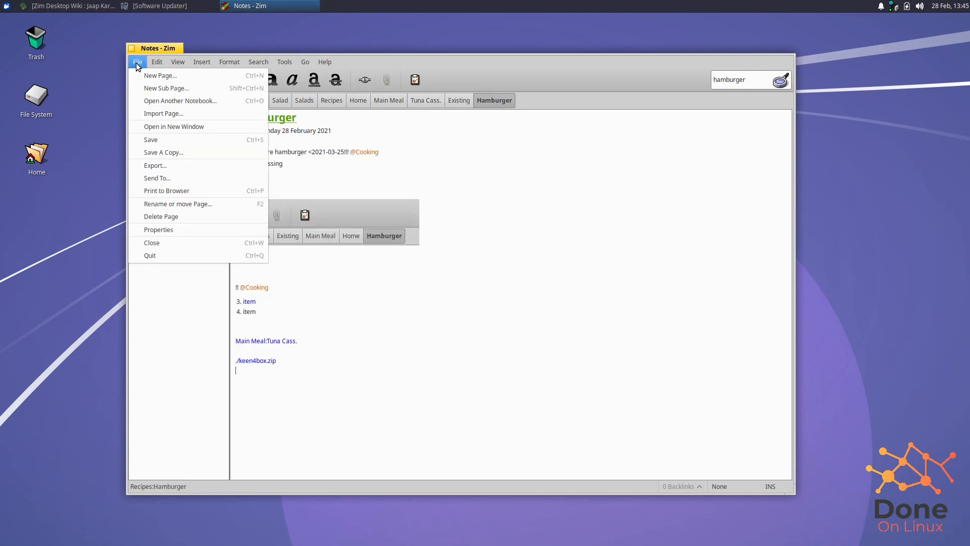
left_click(163, 165)
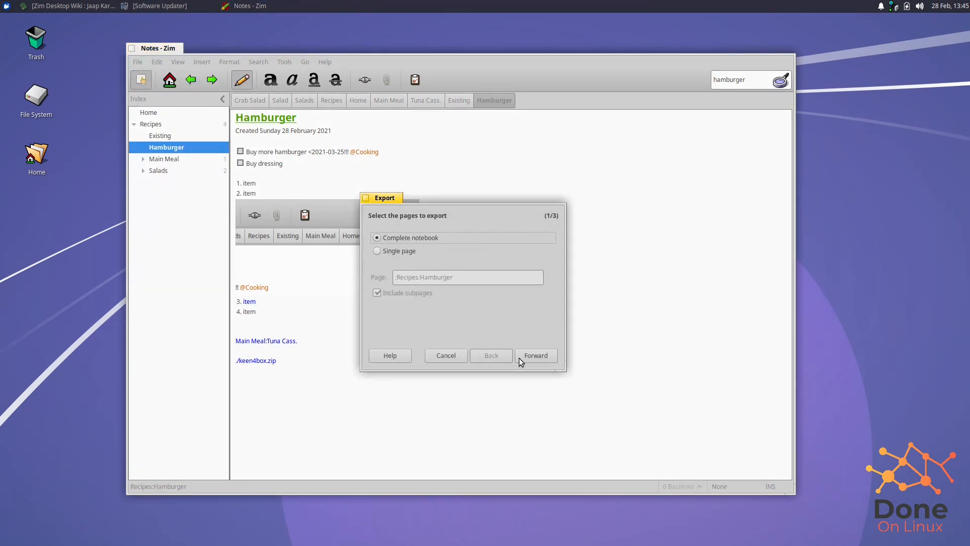
left_click(533, 356)
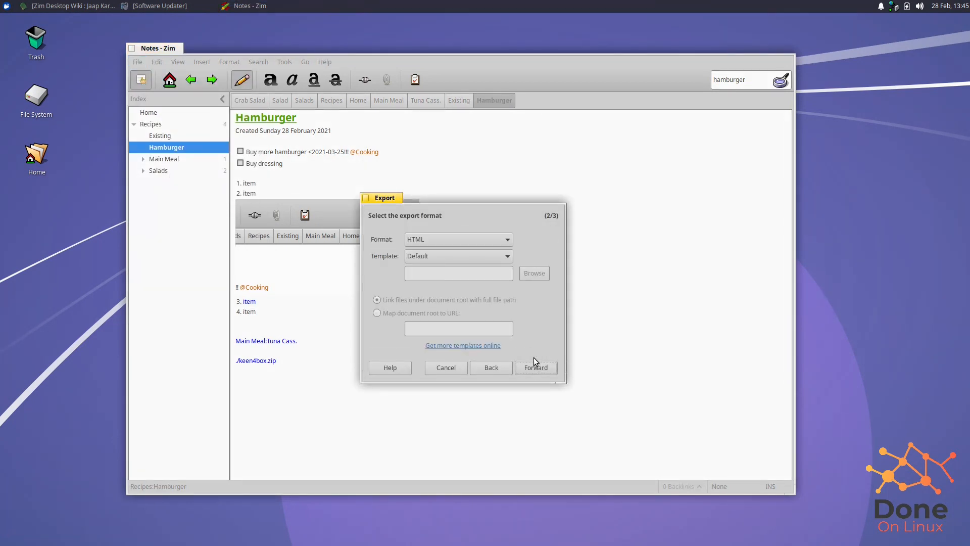
left_click(447, 241)
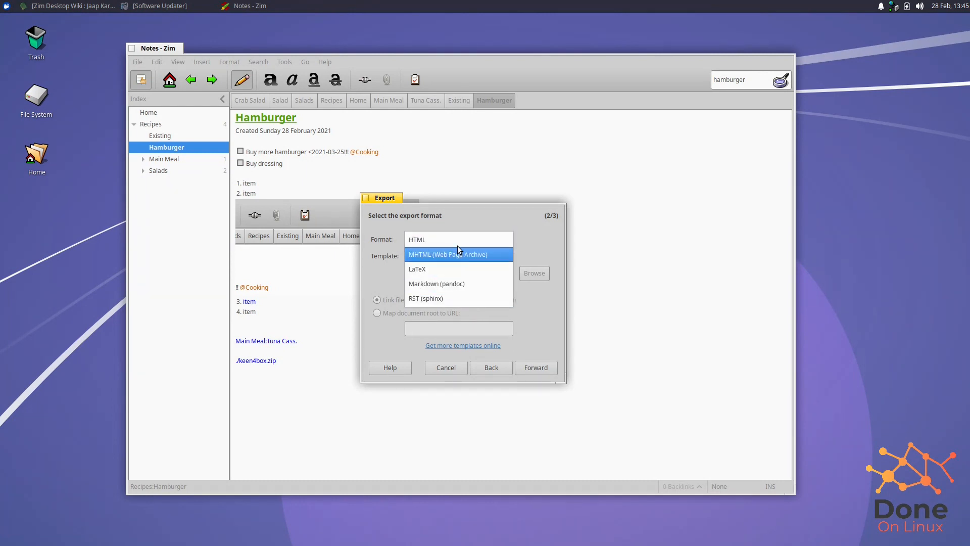
left_click(458, 243)
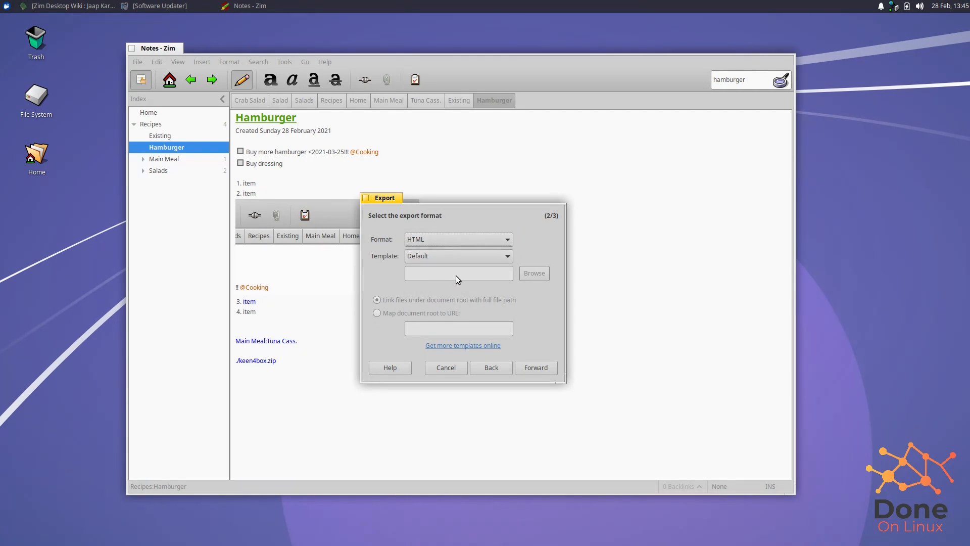
left_click(532, 368)
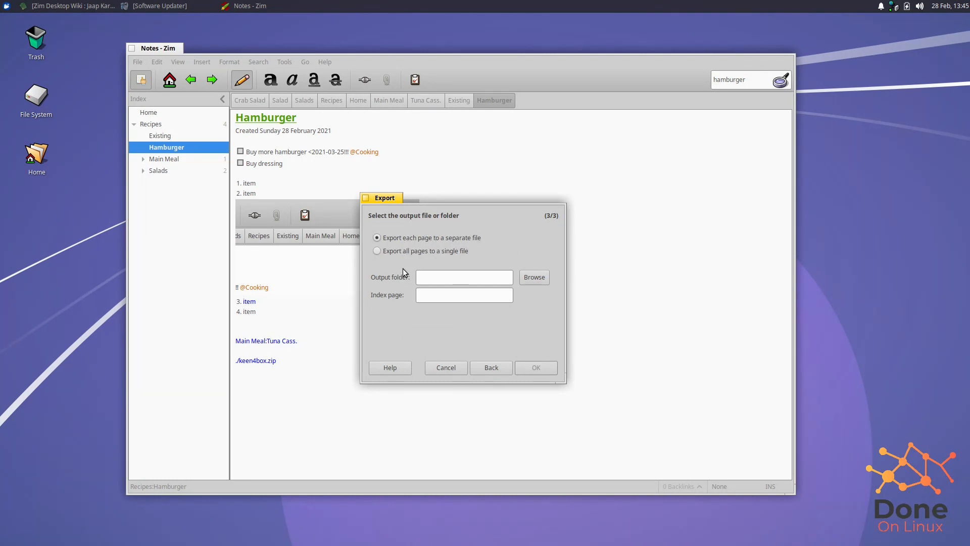
Create a folder named html inside Downloads and choose it as the export's output folder.
left_click(530, 277)
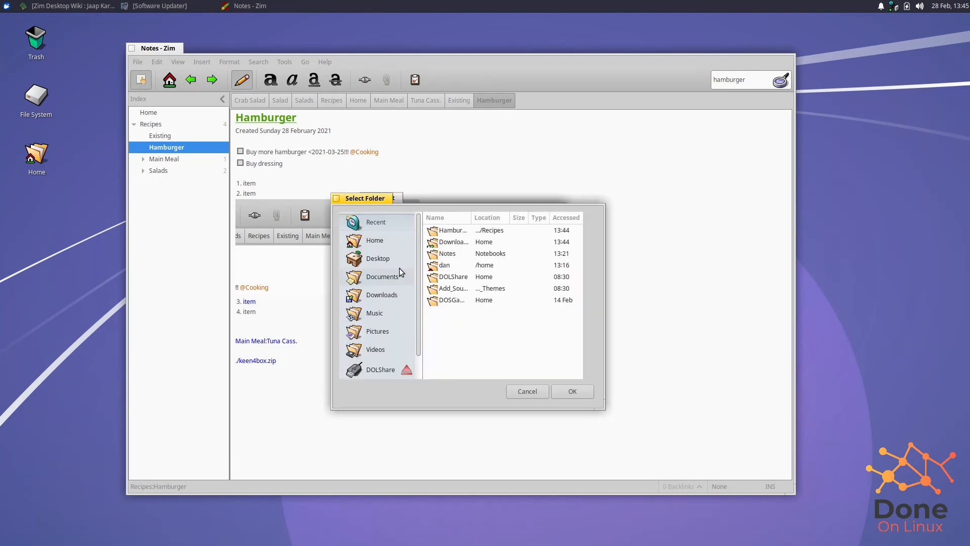
left_click(399, 295)
left_click(600, 222)
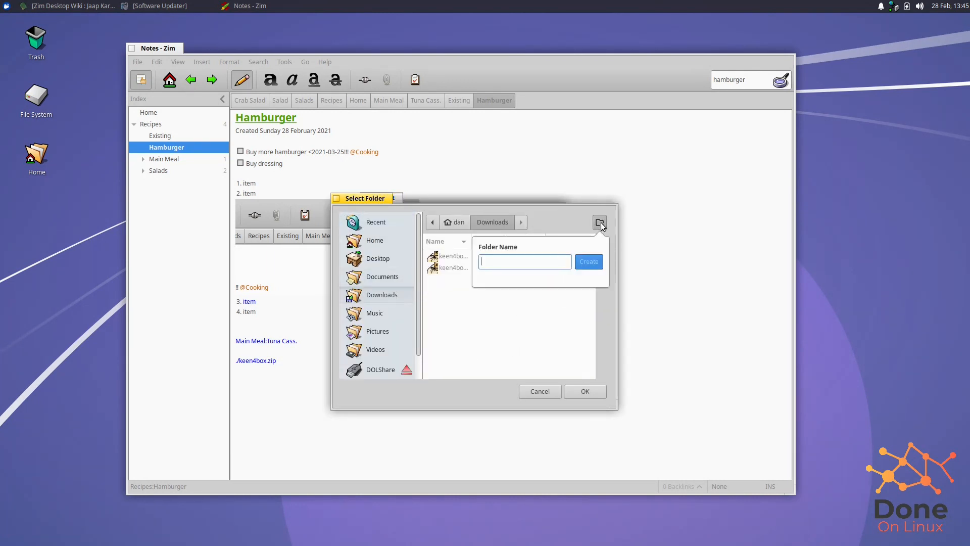
type("html")
key("Return")
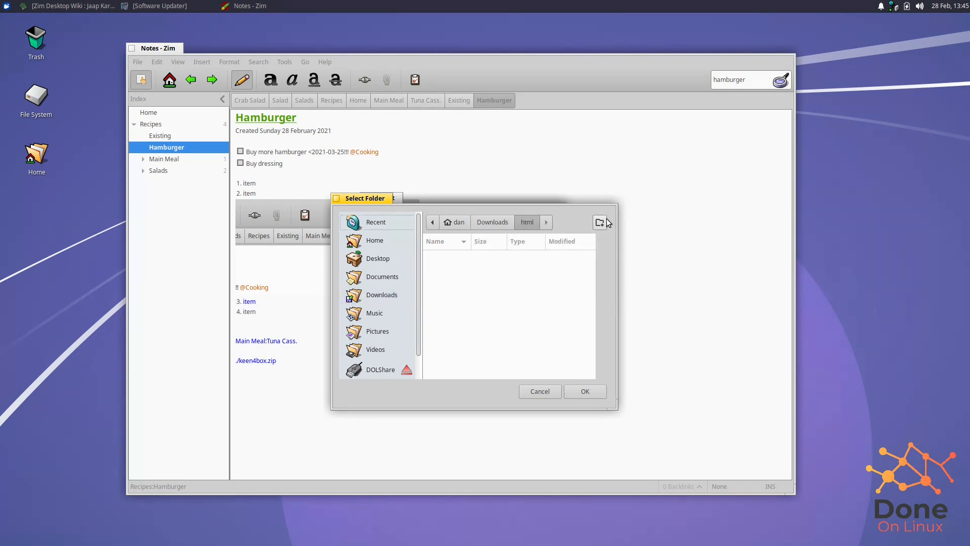
left_click(573, 390)
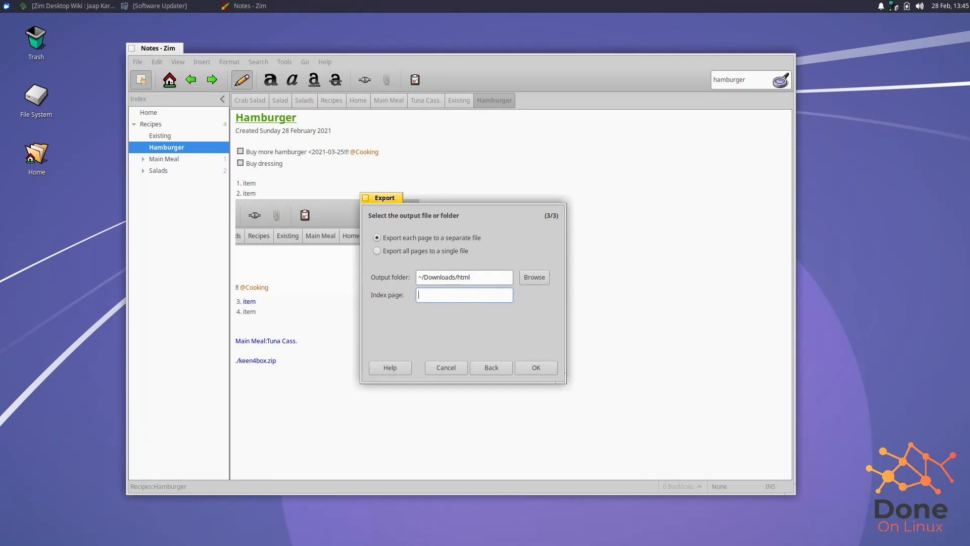
Name the index page index.html, run the export with each page in a separate file, and dismiss the completion dialog.
type("inedx")
key("BackSpace")
key("BackSpace")
key("BackSpace")
type("dex.htm")
left_click(541, 368)
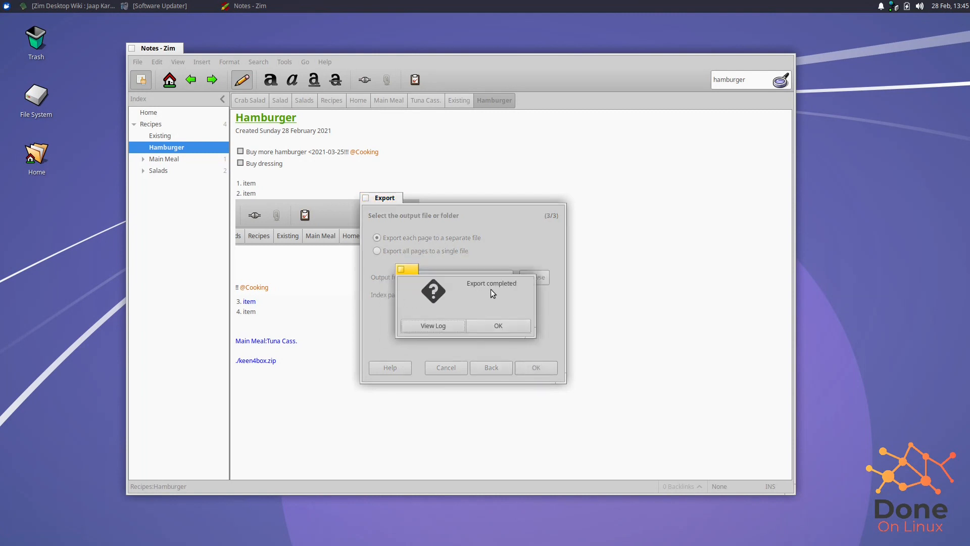
left_click(500, 328)
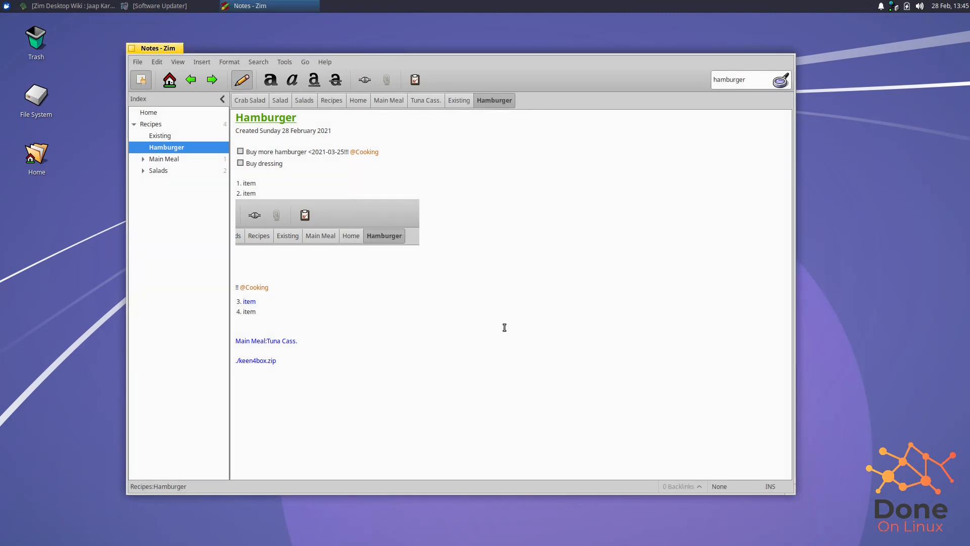
Open the html folder inside Downloads in the file manager and look over the exported files.
double_click(42, 153)
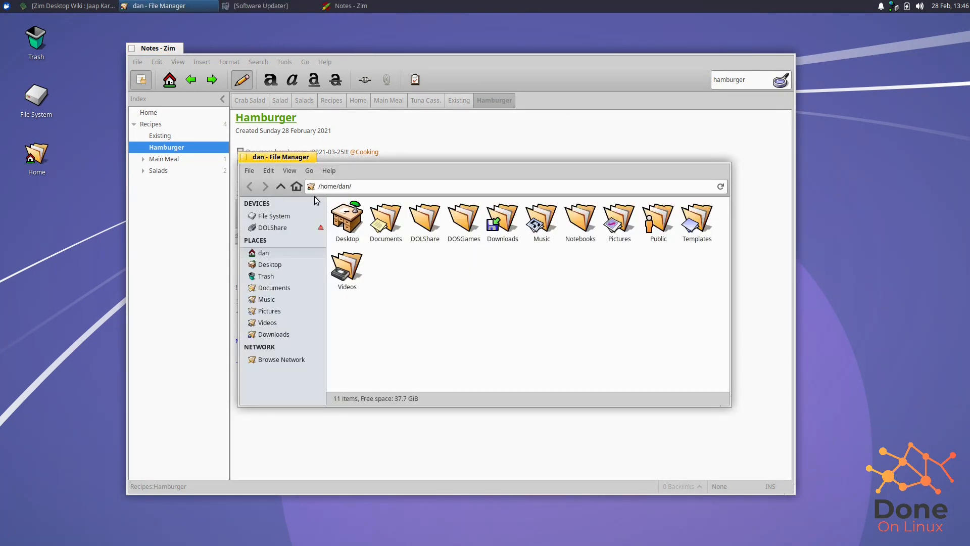
double_click(495, 221)
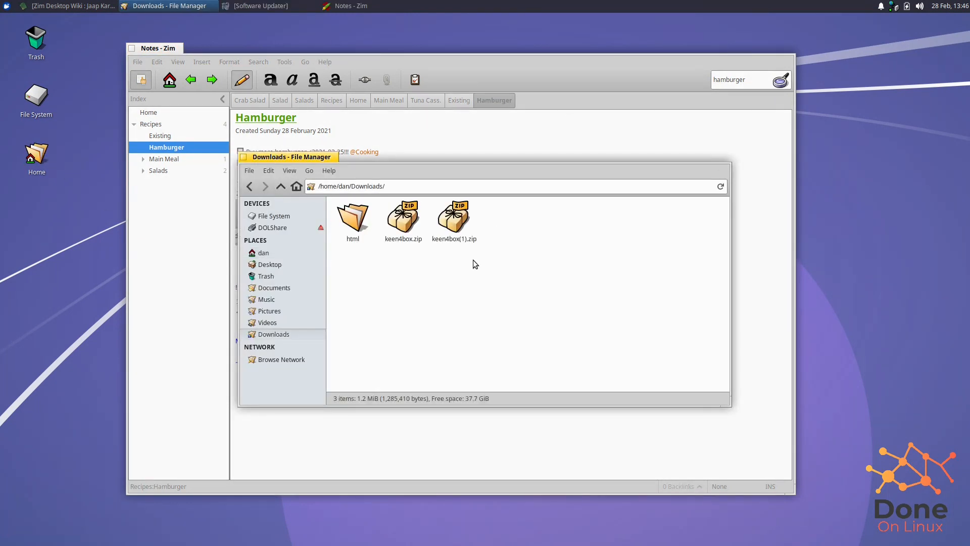
double_click(356, 220)
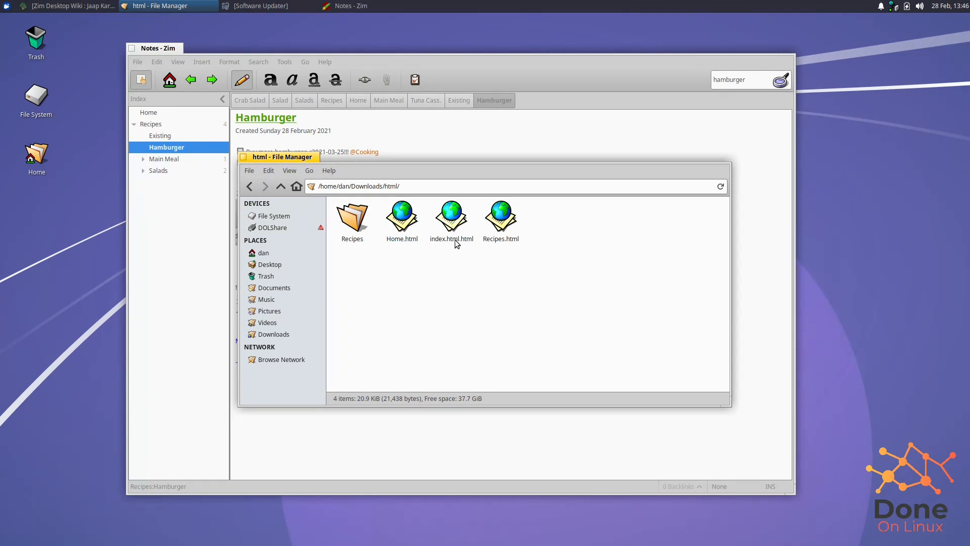
mouse_move(447, 238)
left_mouse_down()
mouse_move(473, 242)
mouse_move(455, 243)
left_mouse_up()
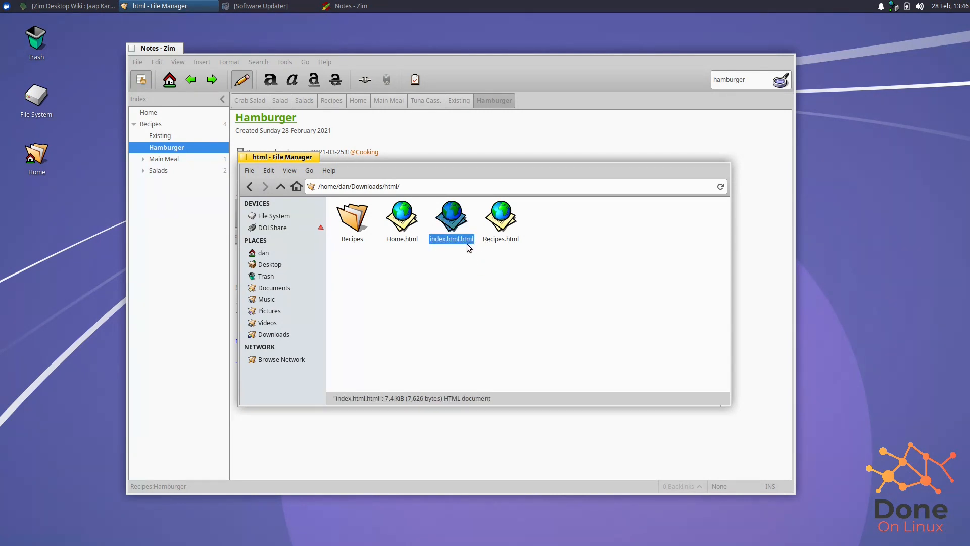
left_click(460, 259)
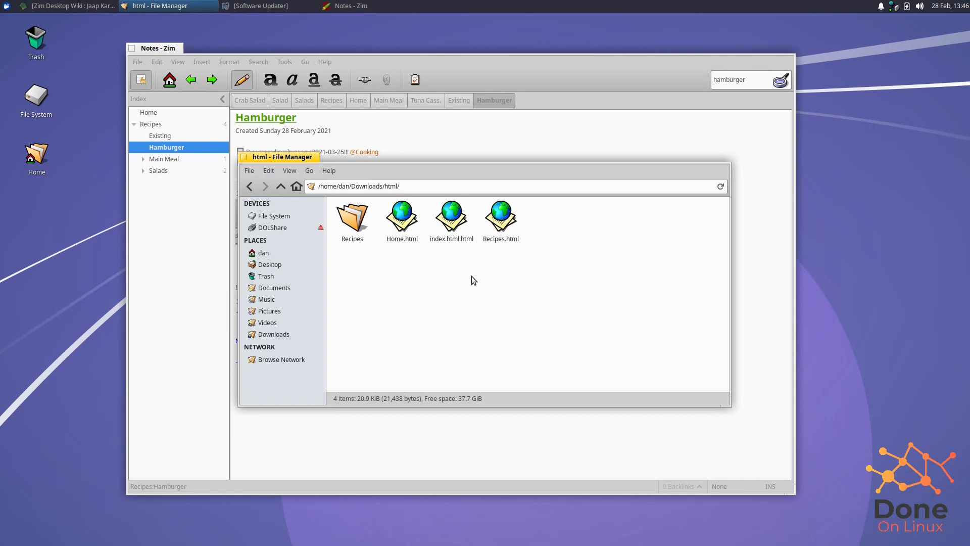
Open index.html.html in the browser, view the Main Meal and Hamburger pages and pasted_image.png, and return to the index.
double_click(453, 218)
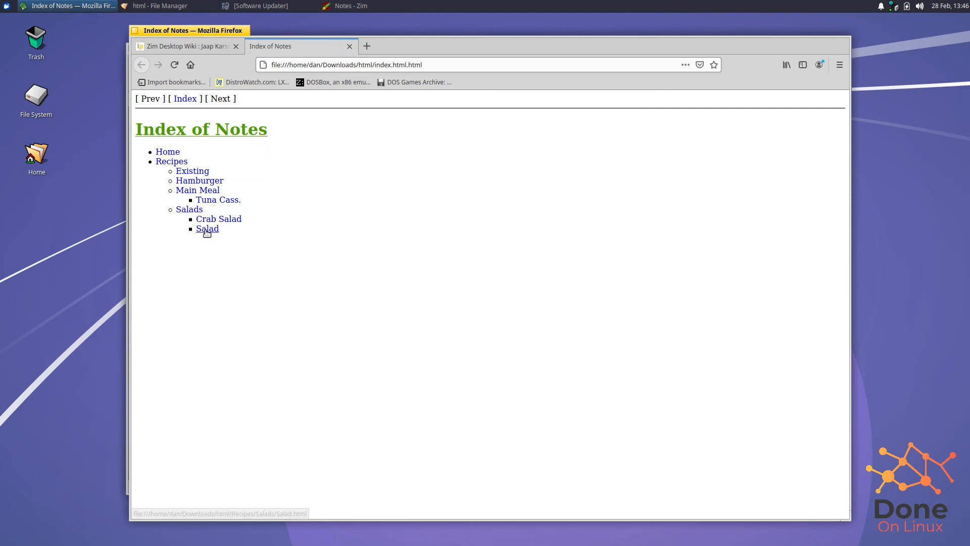
left_click(212, 191)
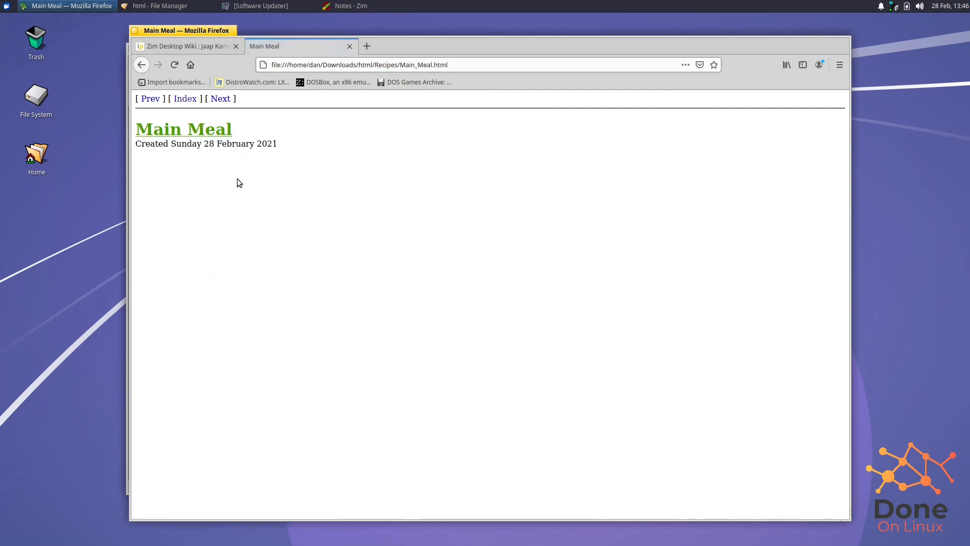
left_click(150, 99)
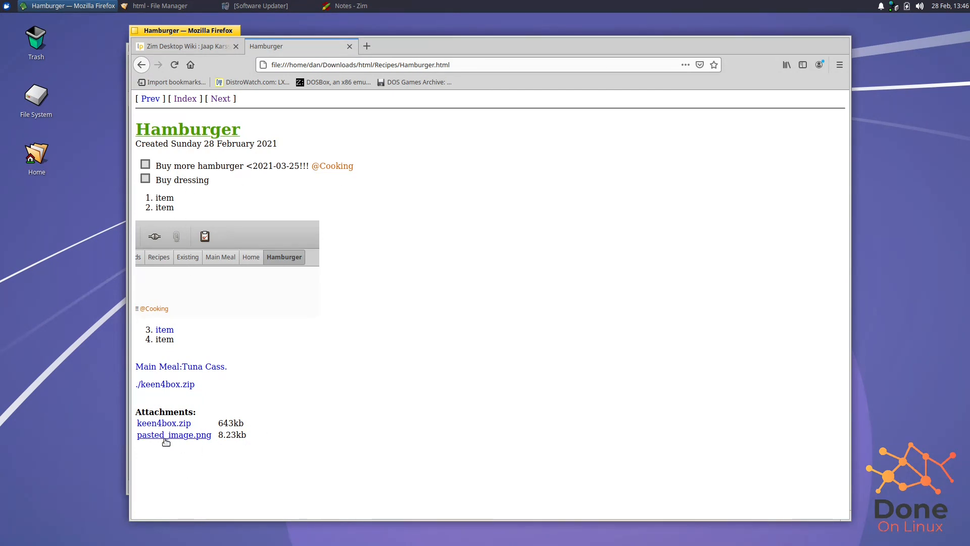
left_click(197, 435)
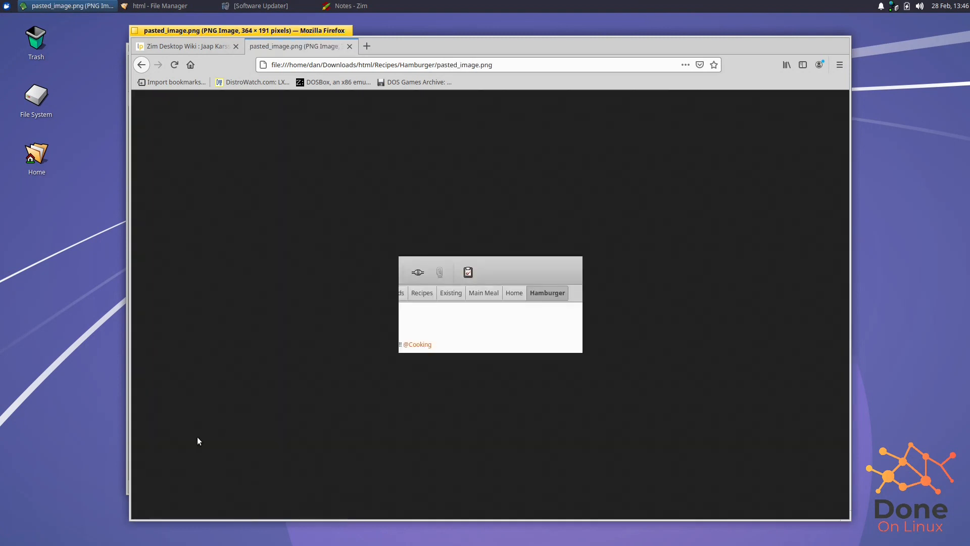
left_click(142, 64)
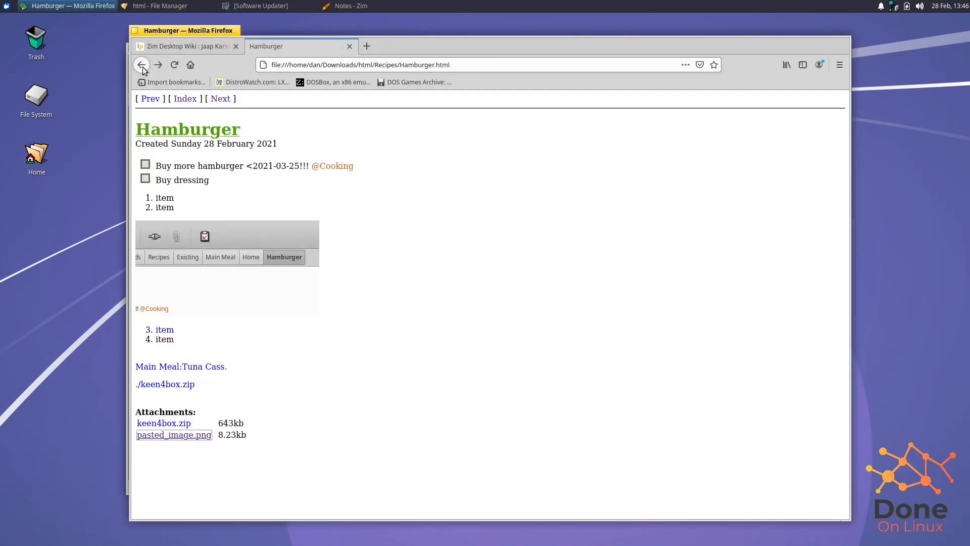
left_click(180, 99)
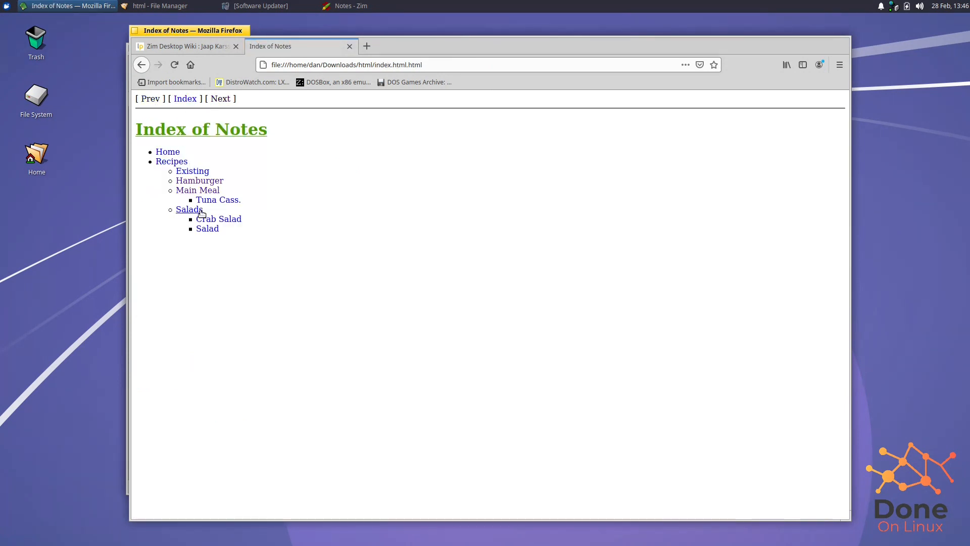
Browse the exported Salads, Crab Salad, Salad and Existing pages, and return to the Index of Notes.
left_click(191, 212)
left_click(185, 99)
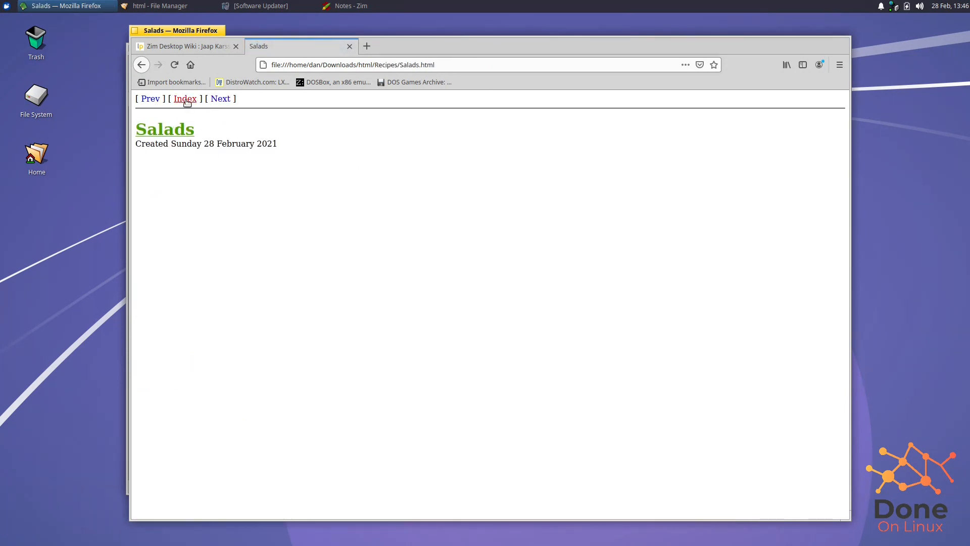
left_click(214, 213)
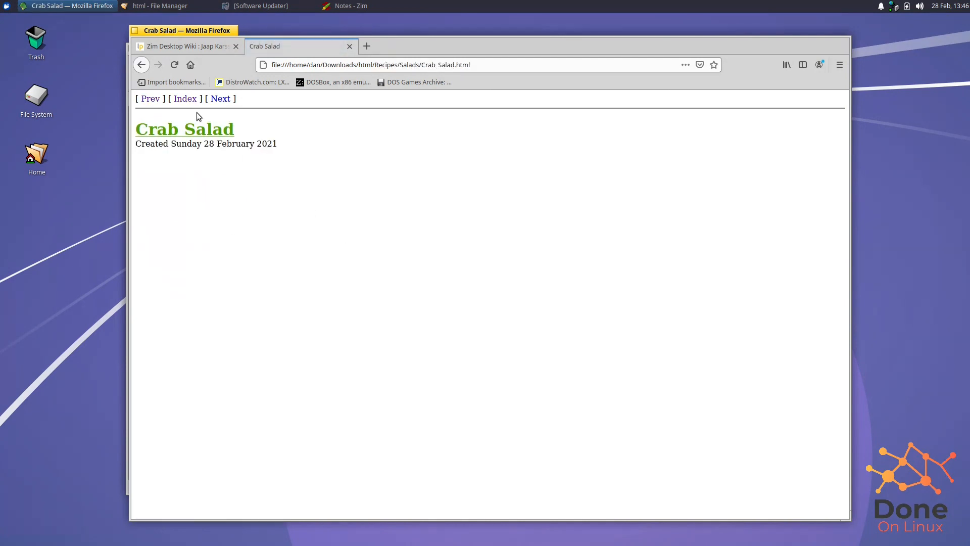
left_click(221, 99)
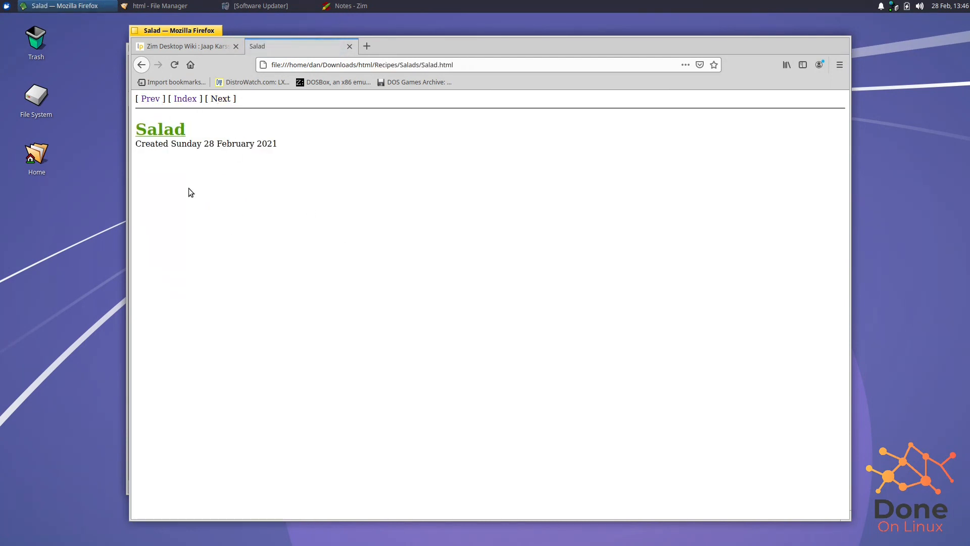
left_click(150, 99)
left_click(185, 99)
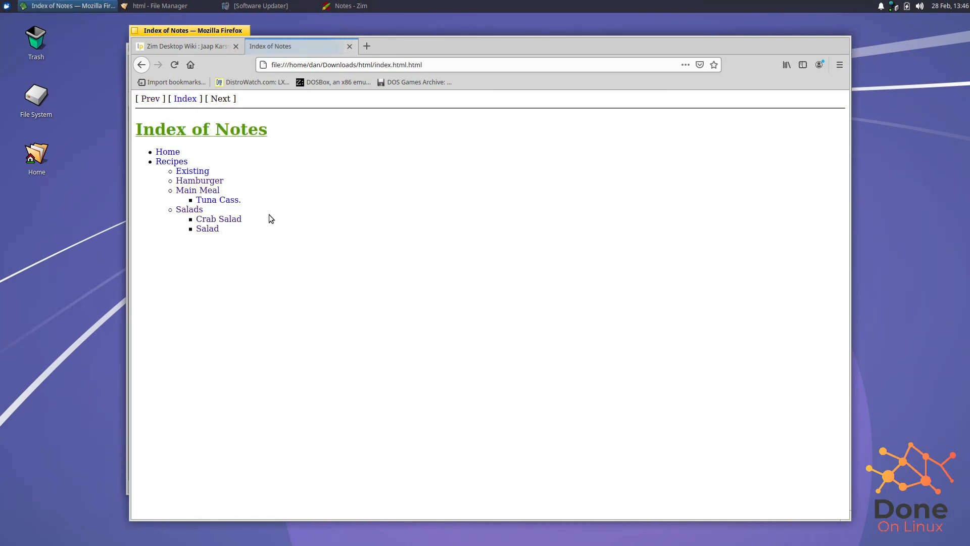
left_click(202, 173)
left_click(185, 100)
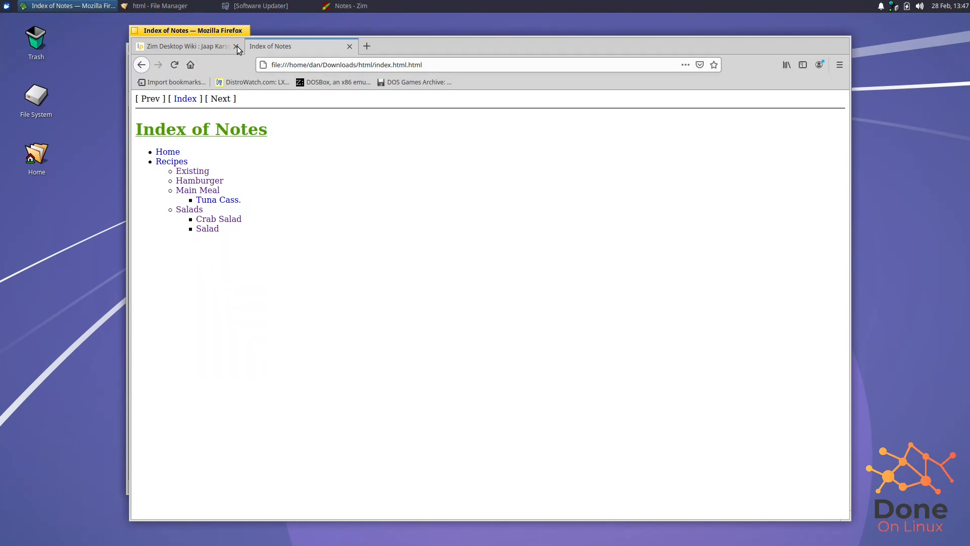
Close the browser with all its tabs and the html folder window to return to the Zim notebook.
double_click(135, 31)
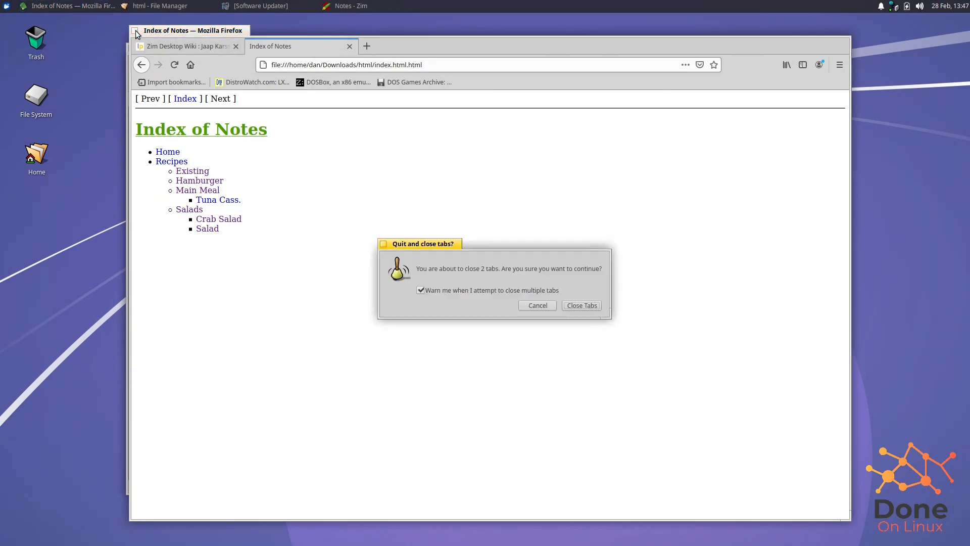
left_click(576, 307)
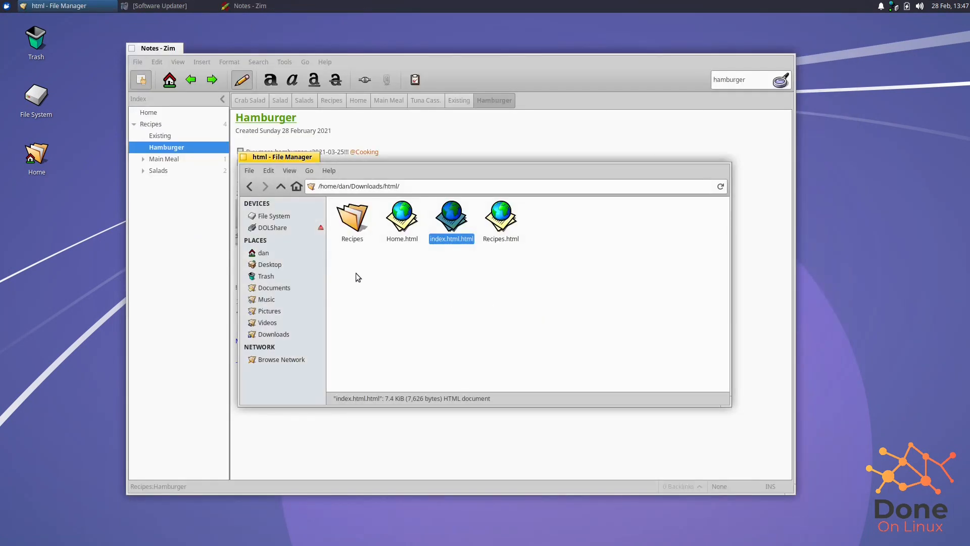
double_click(242, 158)
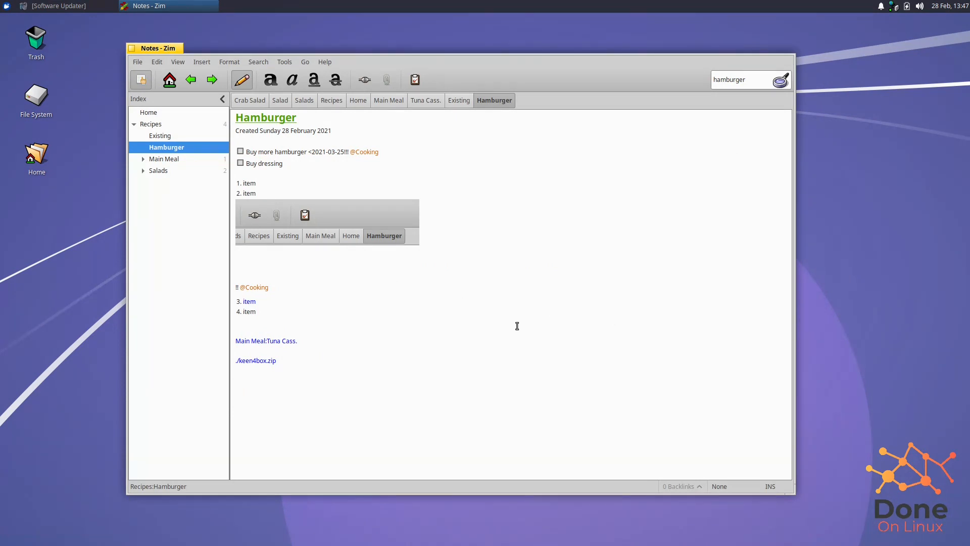
Open Zim's About dialog to view the version information, and move it slightly higher over the page.
left_click(325, 62)
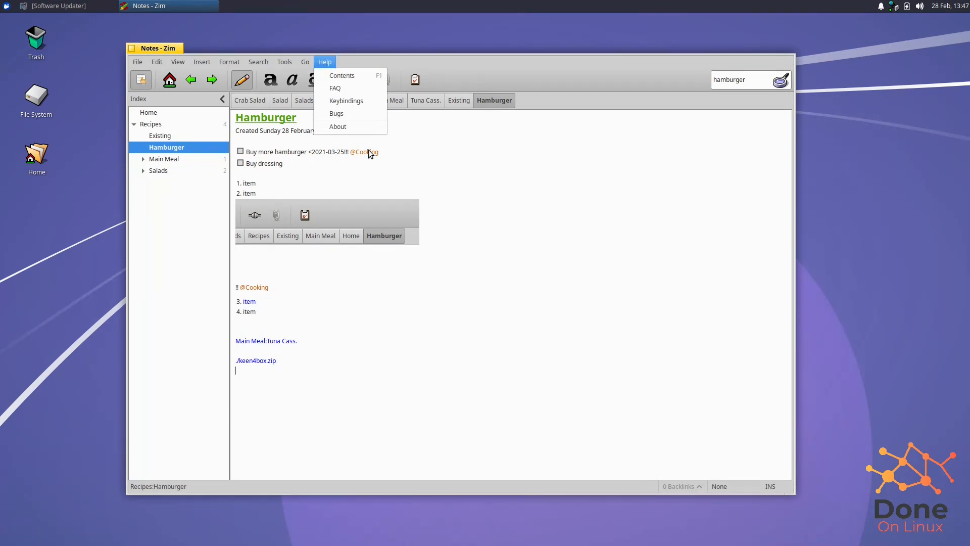
left_click(350, 127)
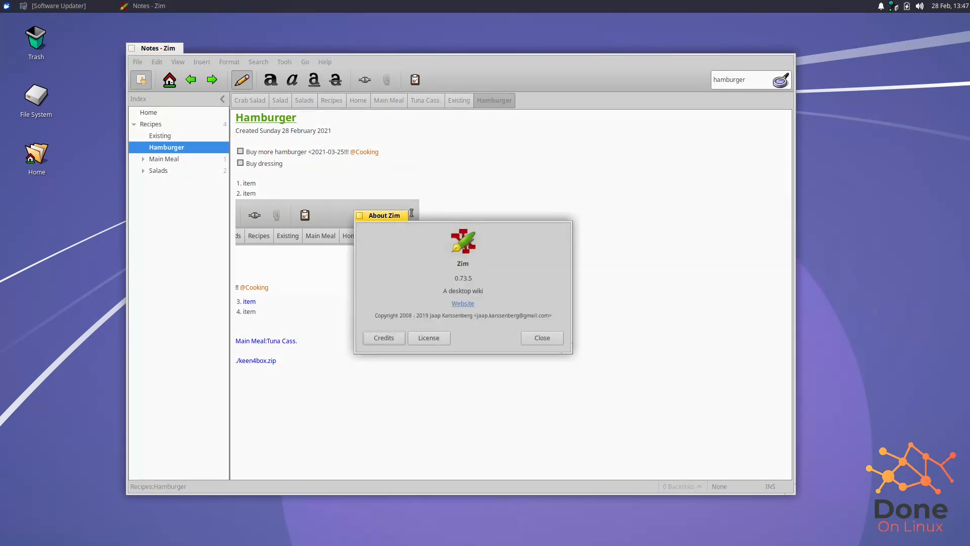
left_click_drag(397, 216, 395, 184)
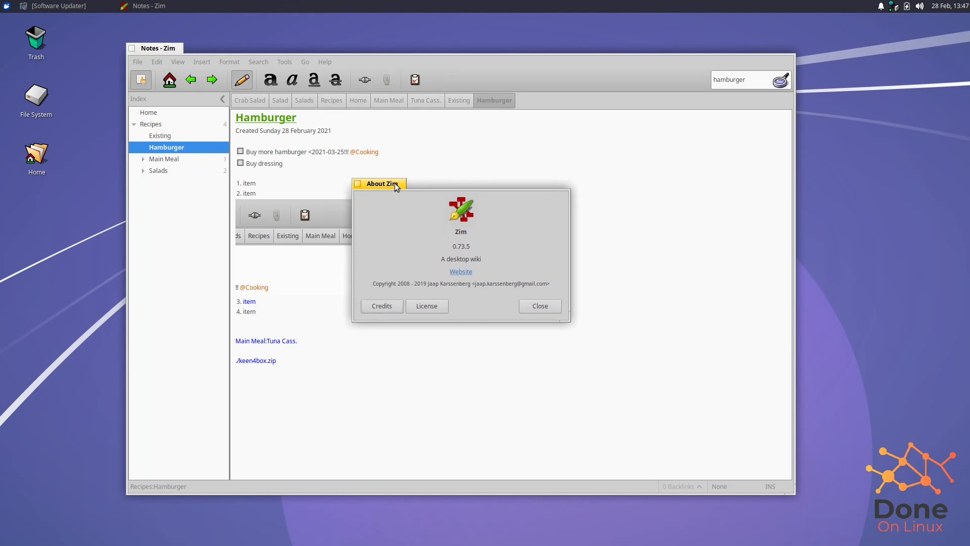